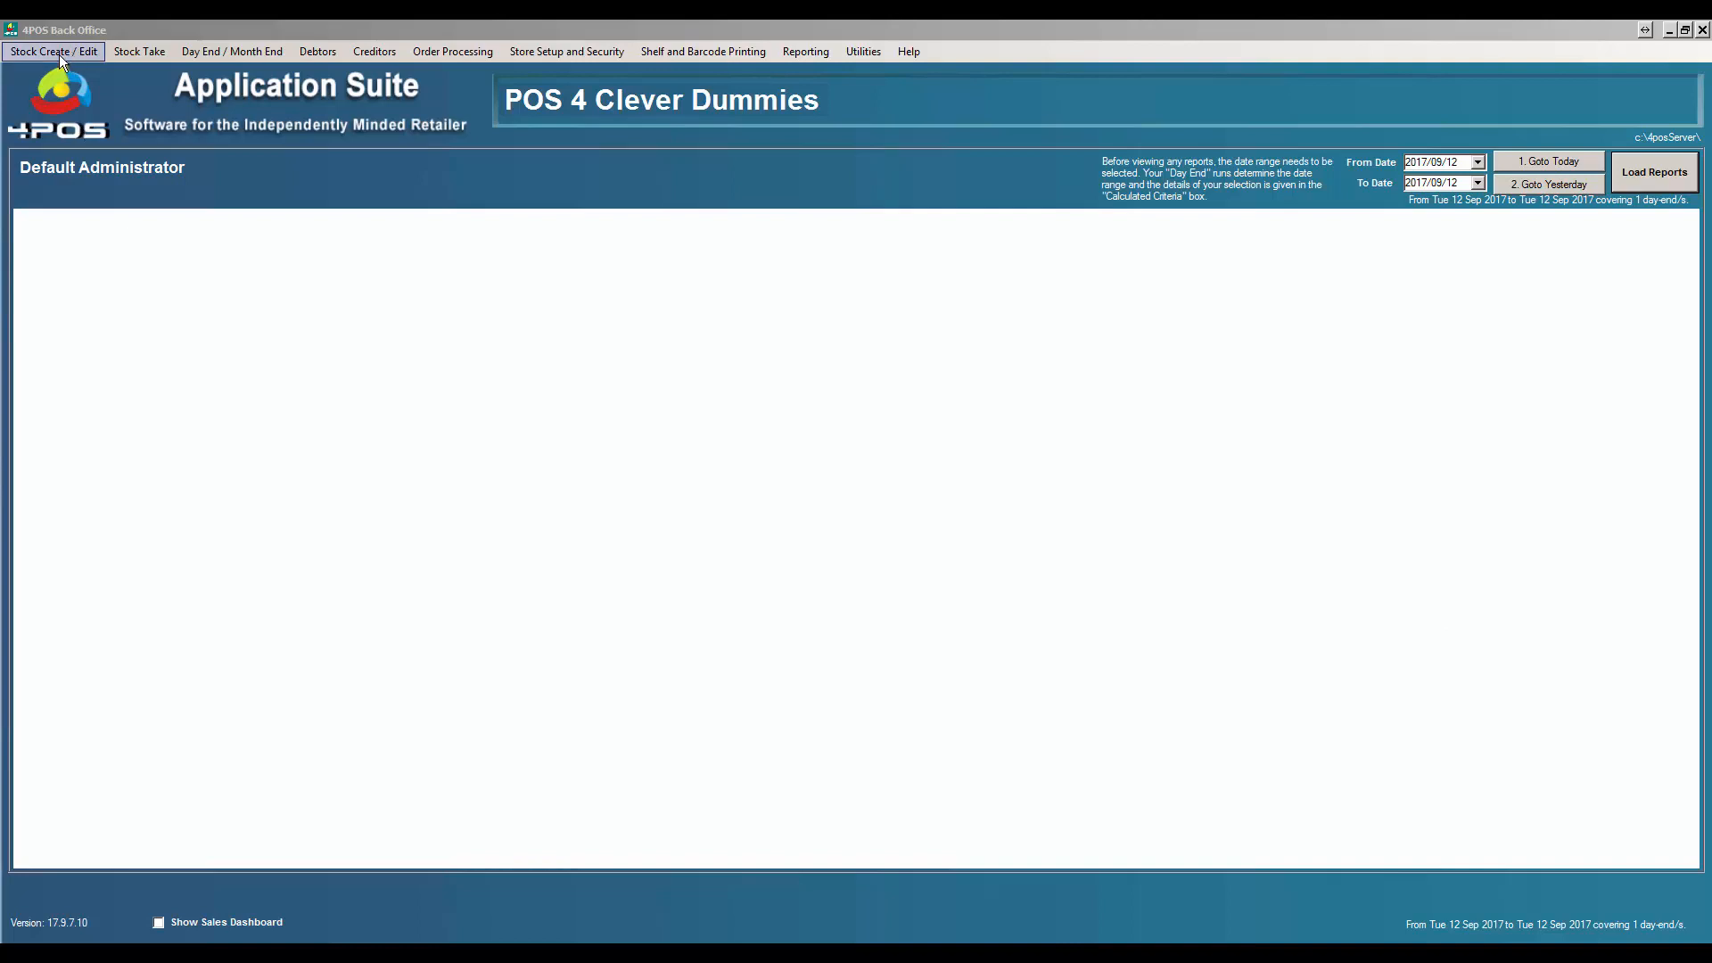
# - Open Amend Stock Item By Detail and filter the picker by 'TV' to list LG TV 48" and TV LG 65"
pyautogui.click(59, 55)
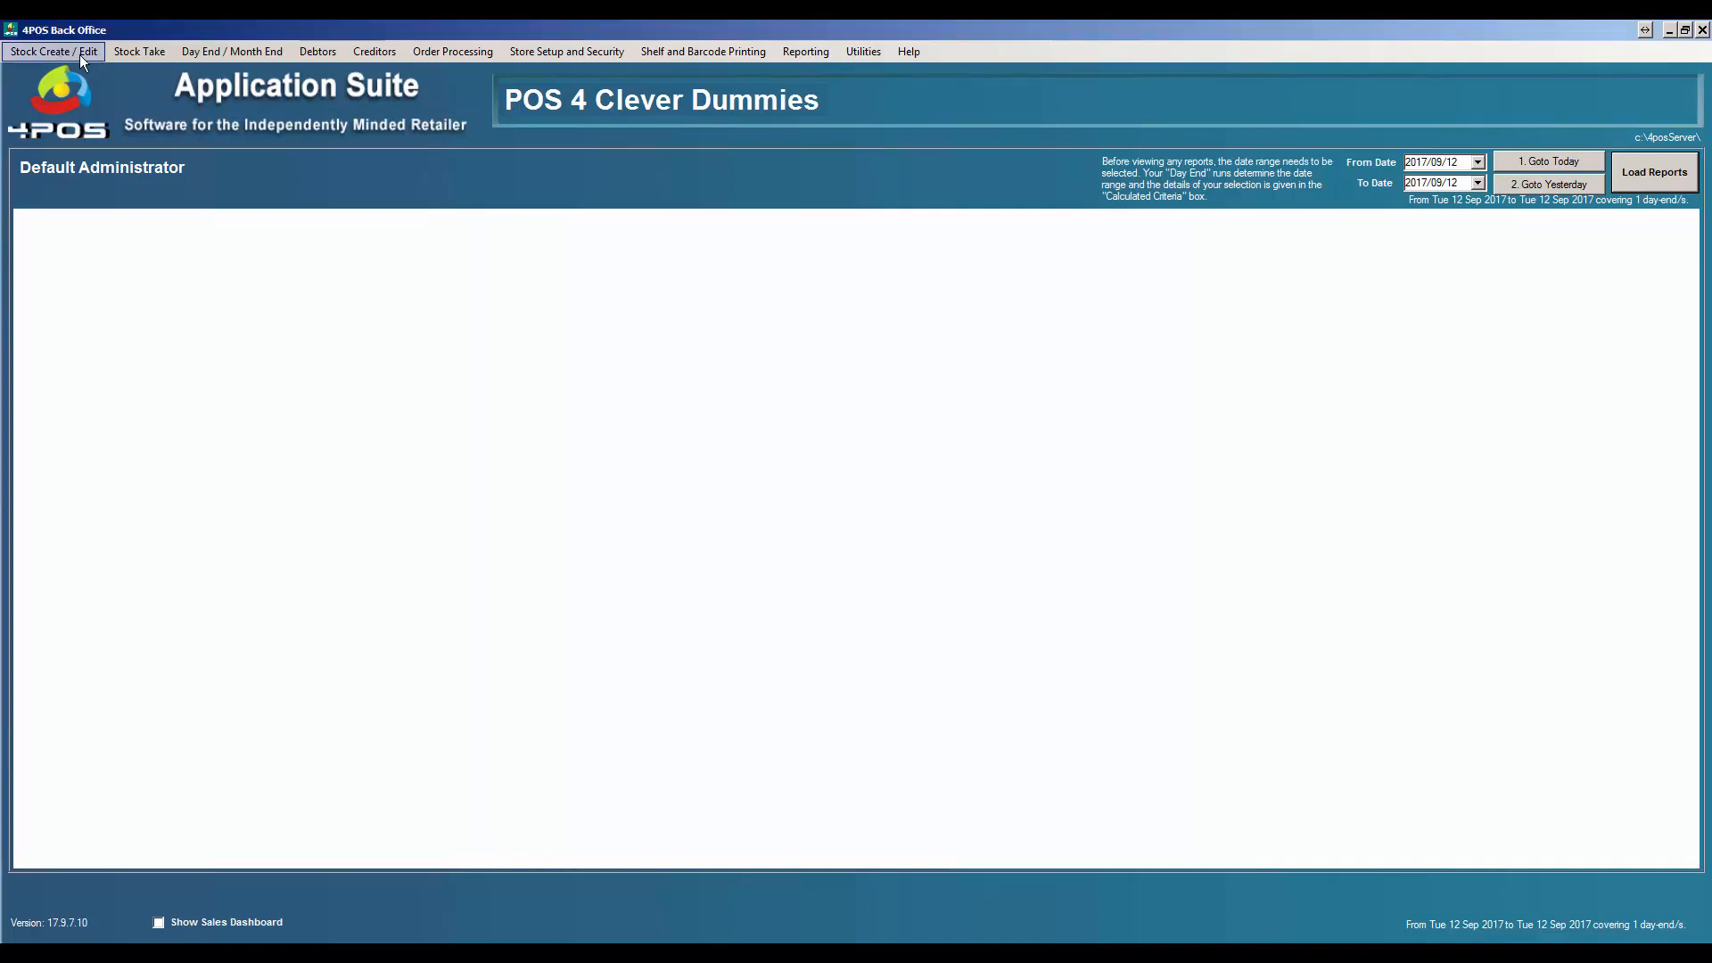
pyautogui.click(79, 56)
pyautogui.click(77, 93)
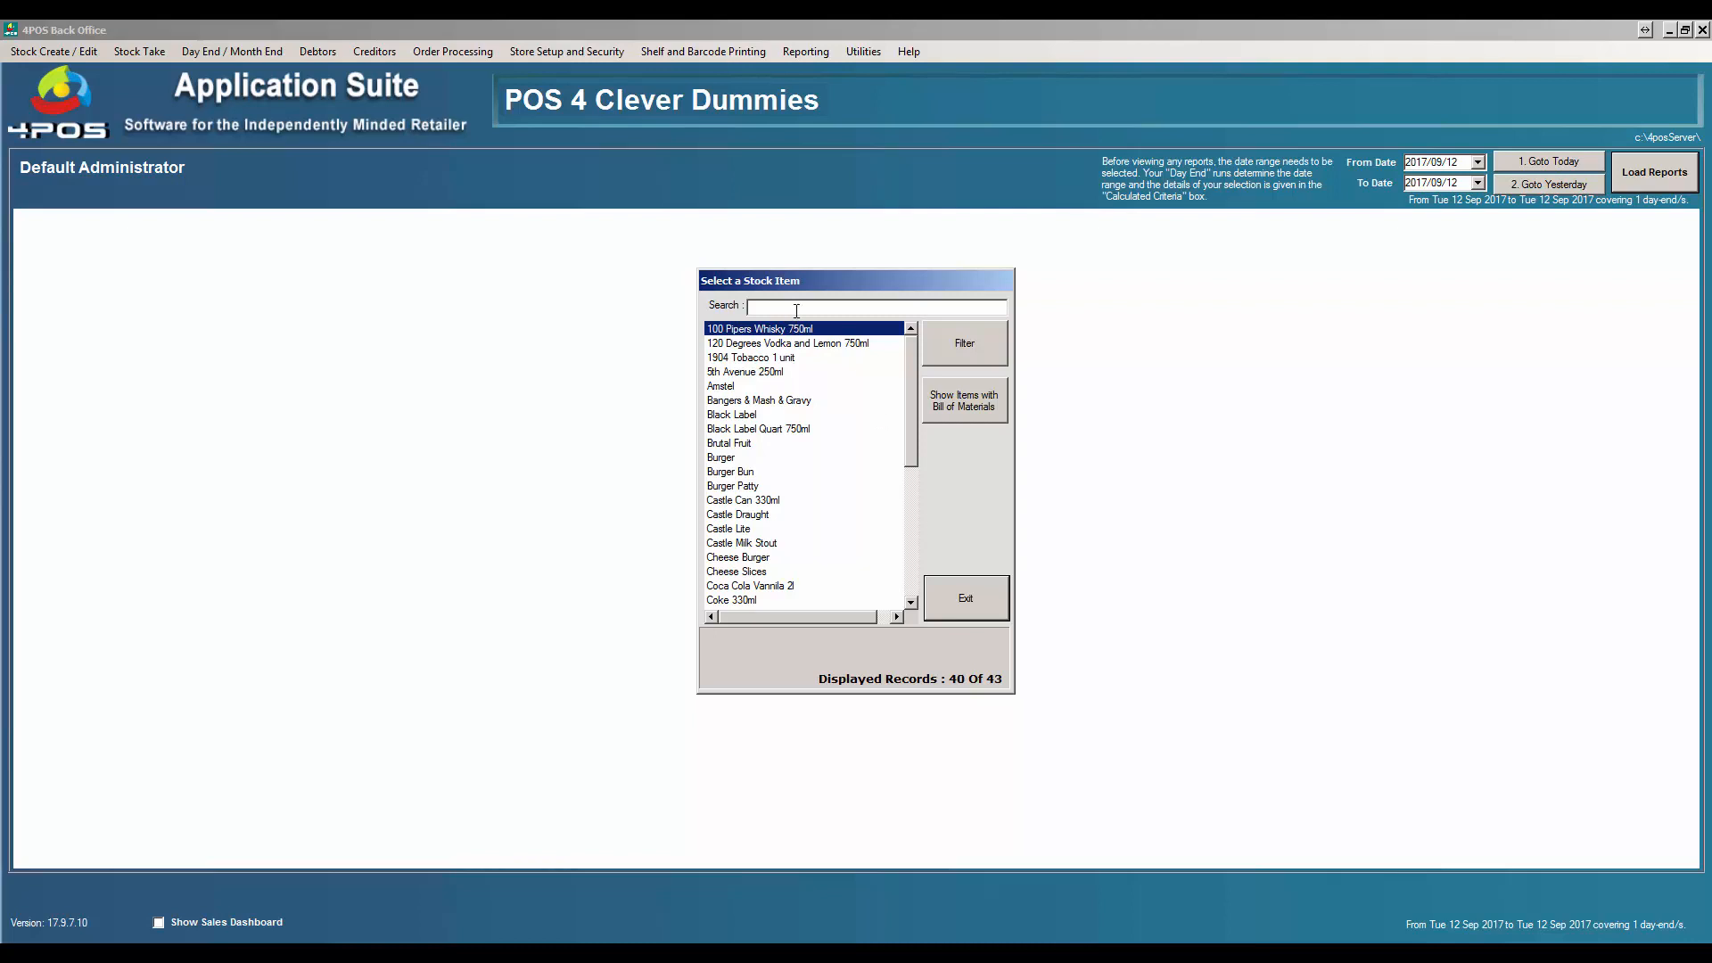
pyautogui.write('TV')
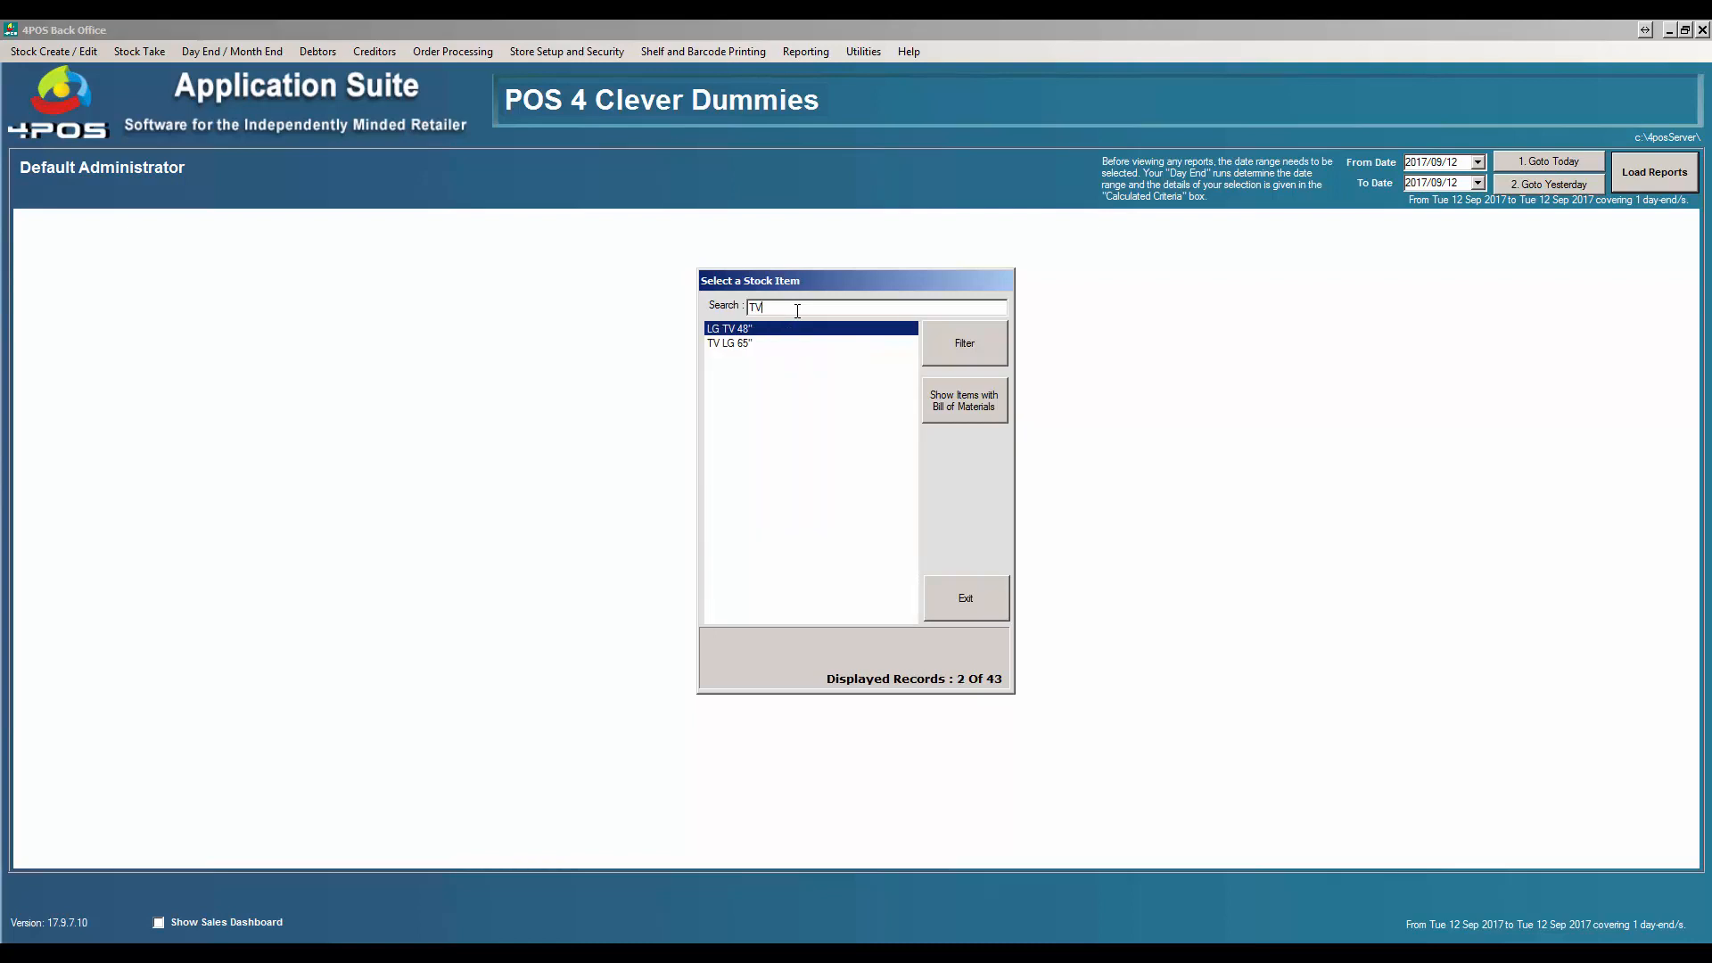
# - Check that LG TV 48" has Serial Tracking set to Yes, then close its details and the picker
pyautogui.doubleClick(751, 330)
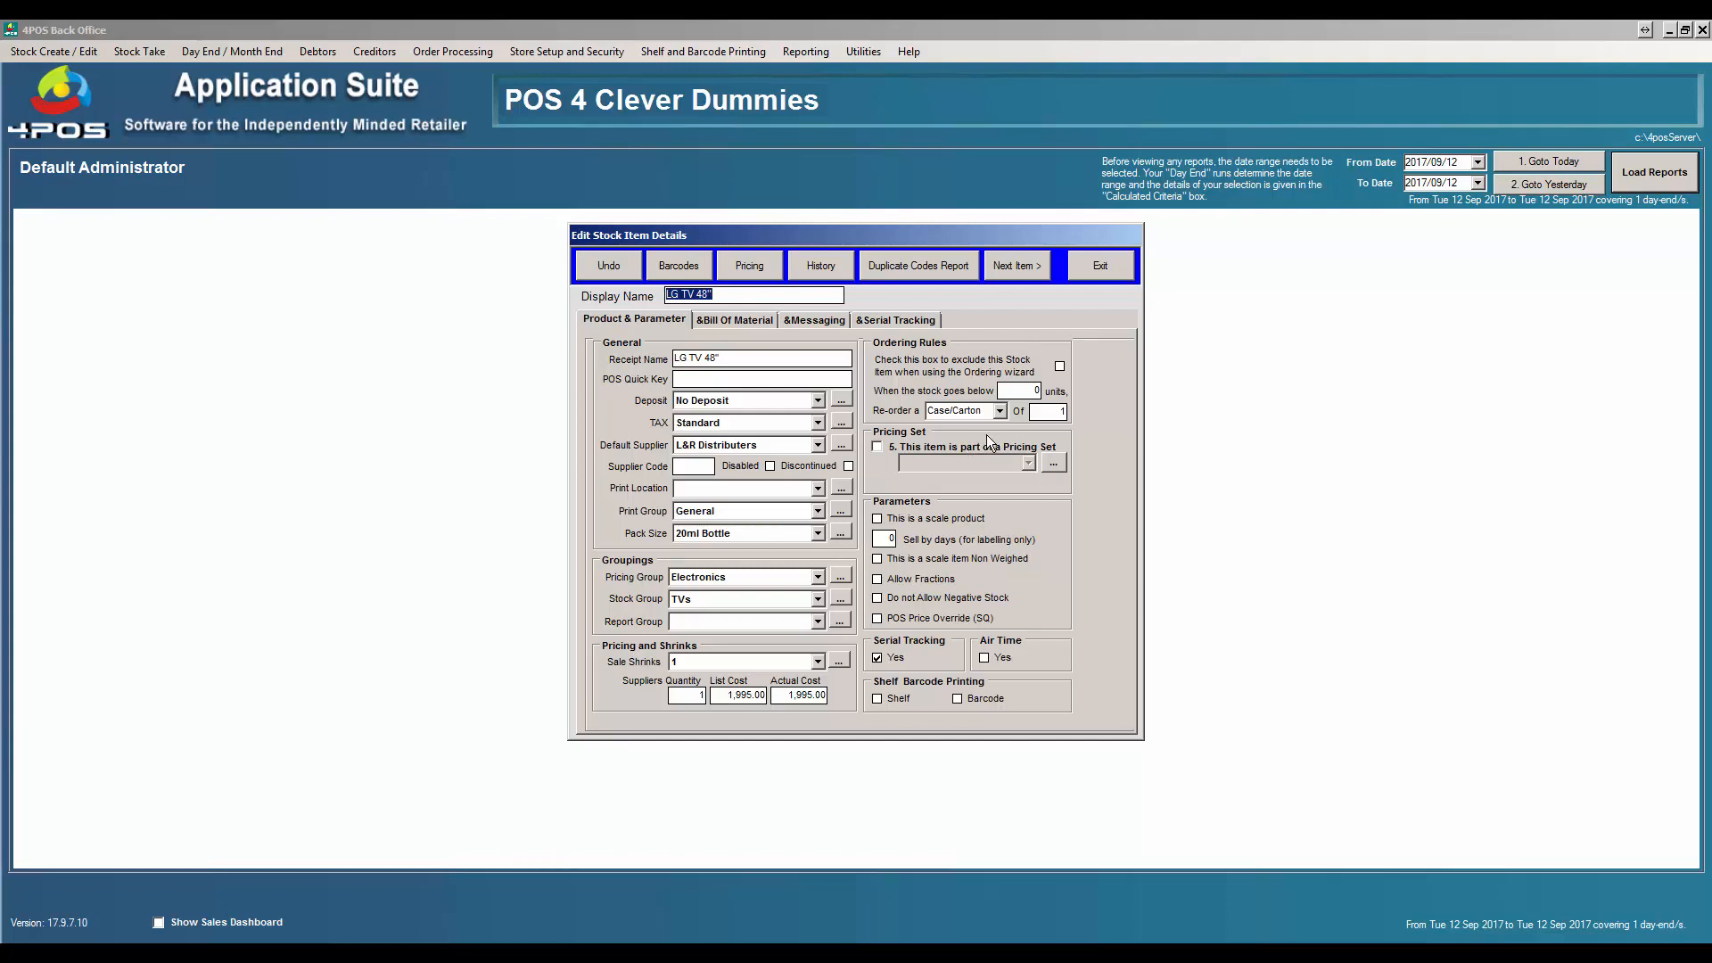
pyautogui.click(1097, 270)
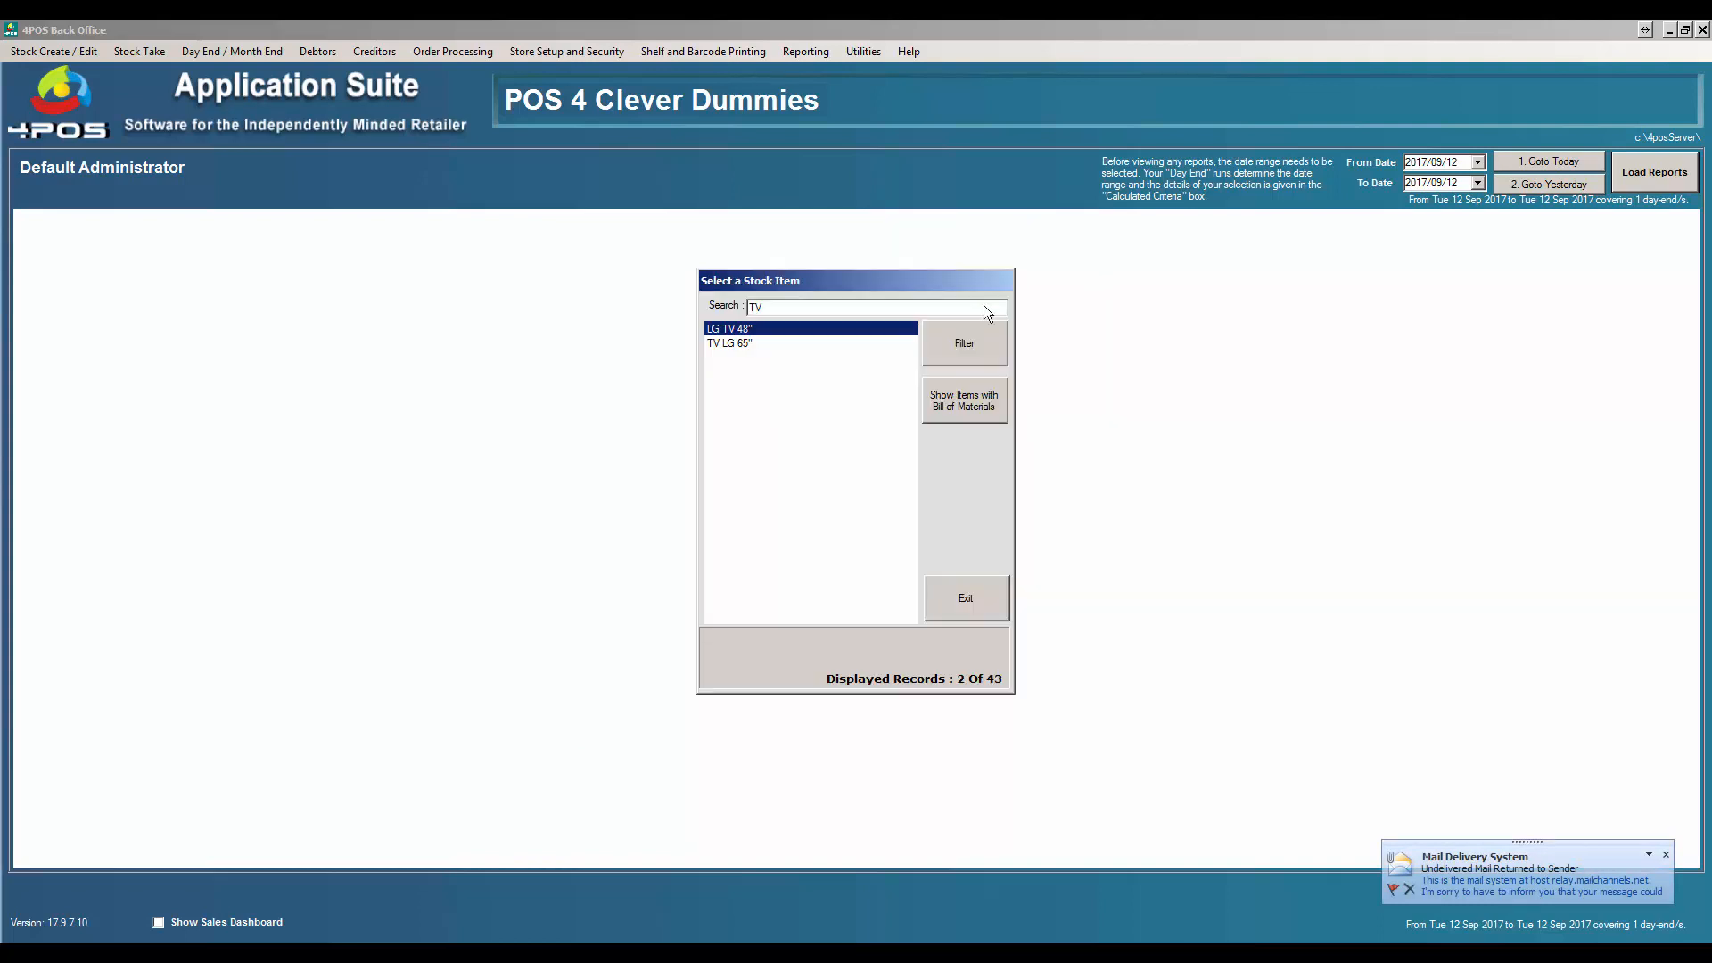
pyautogui.click(948, 605)
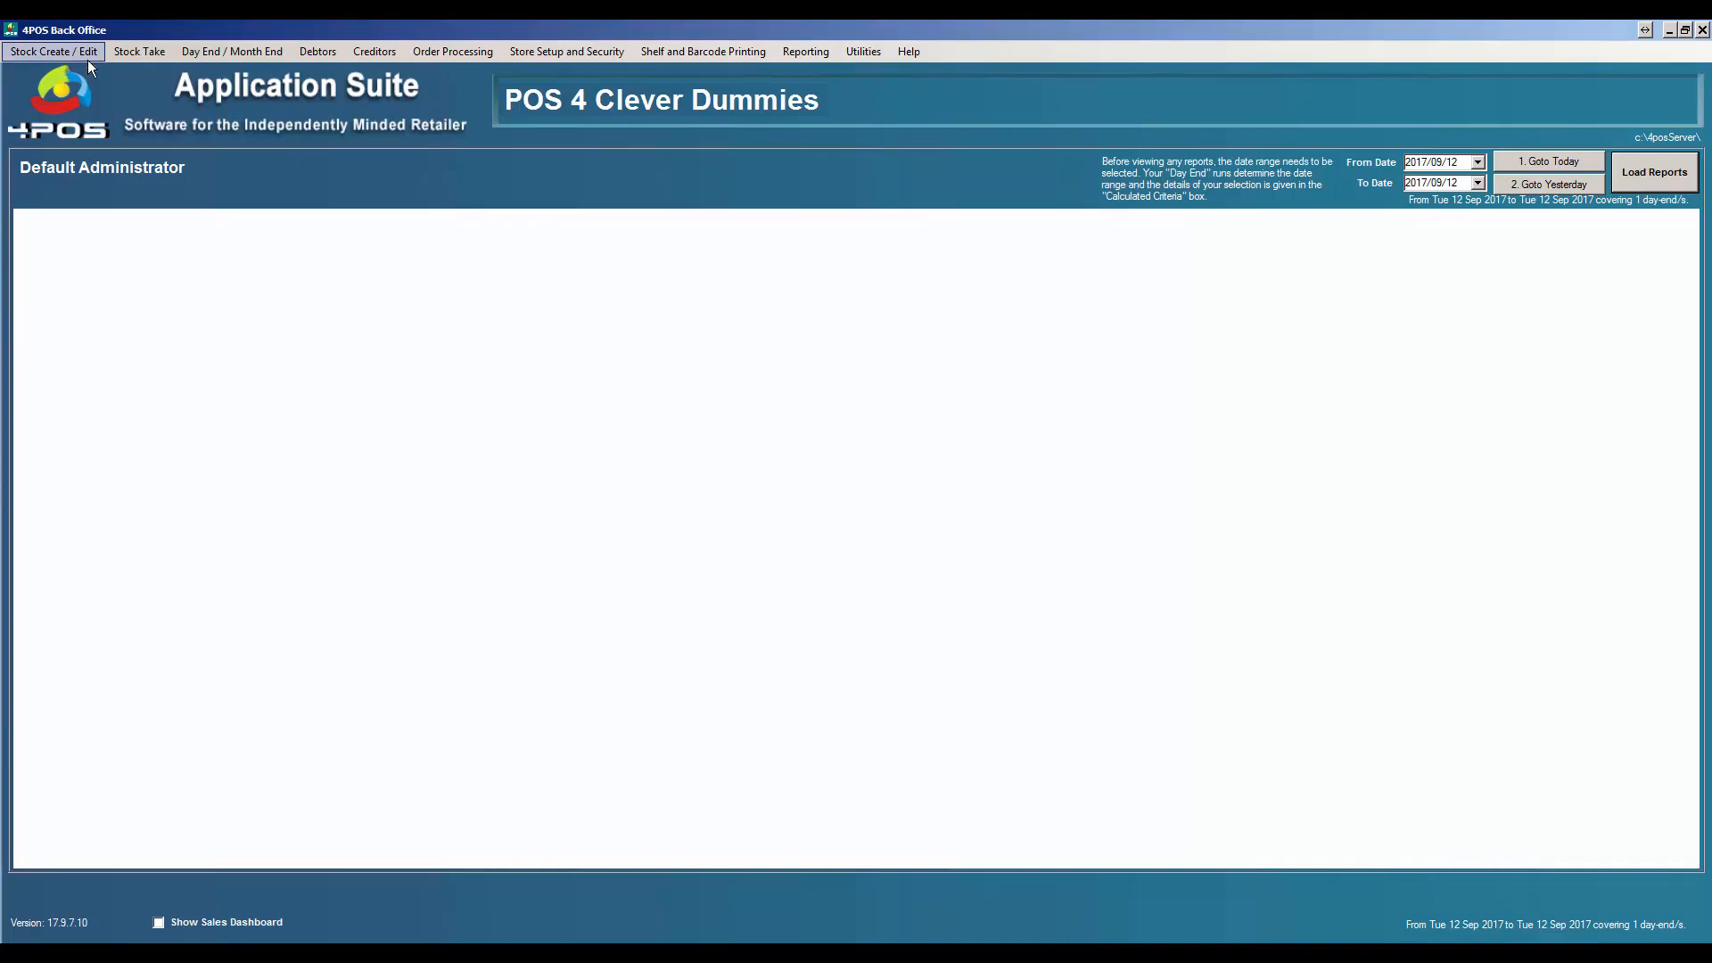
# - Run Update Point of Sale with '3. Update All' to push every stock item change
pyautogui.click(446, 50)
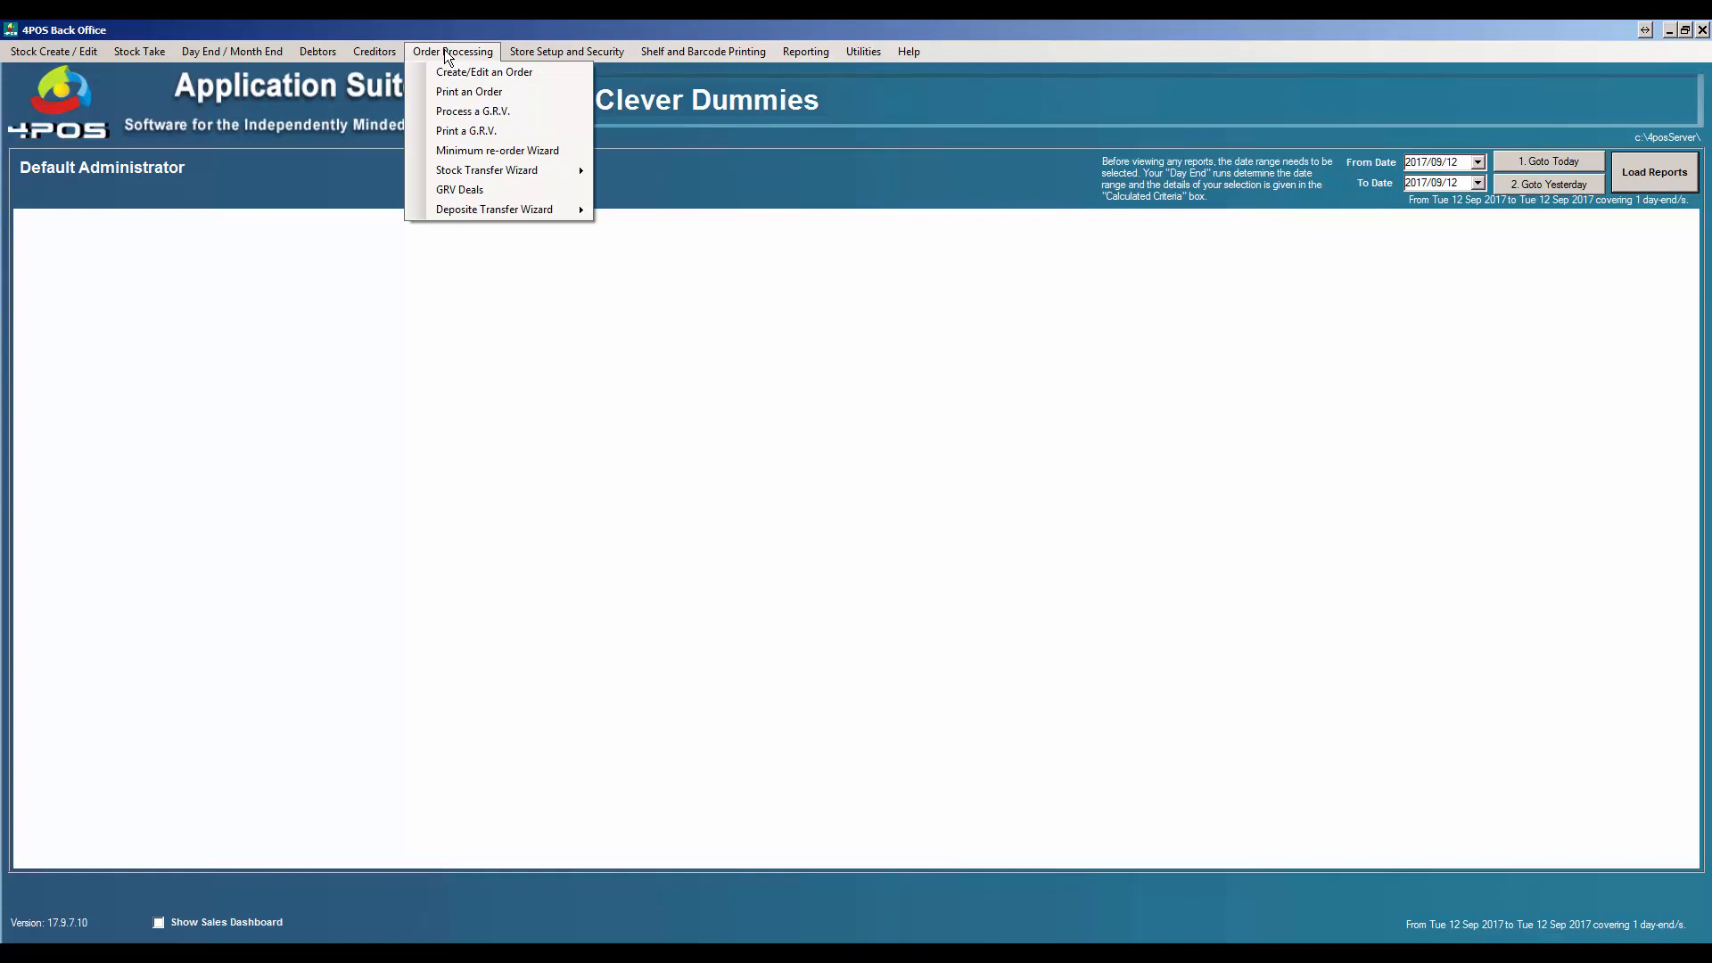
pyautogui.click(54, 51)
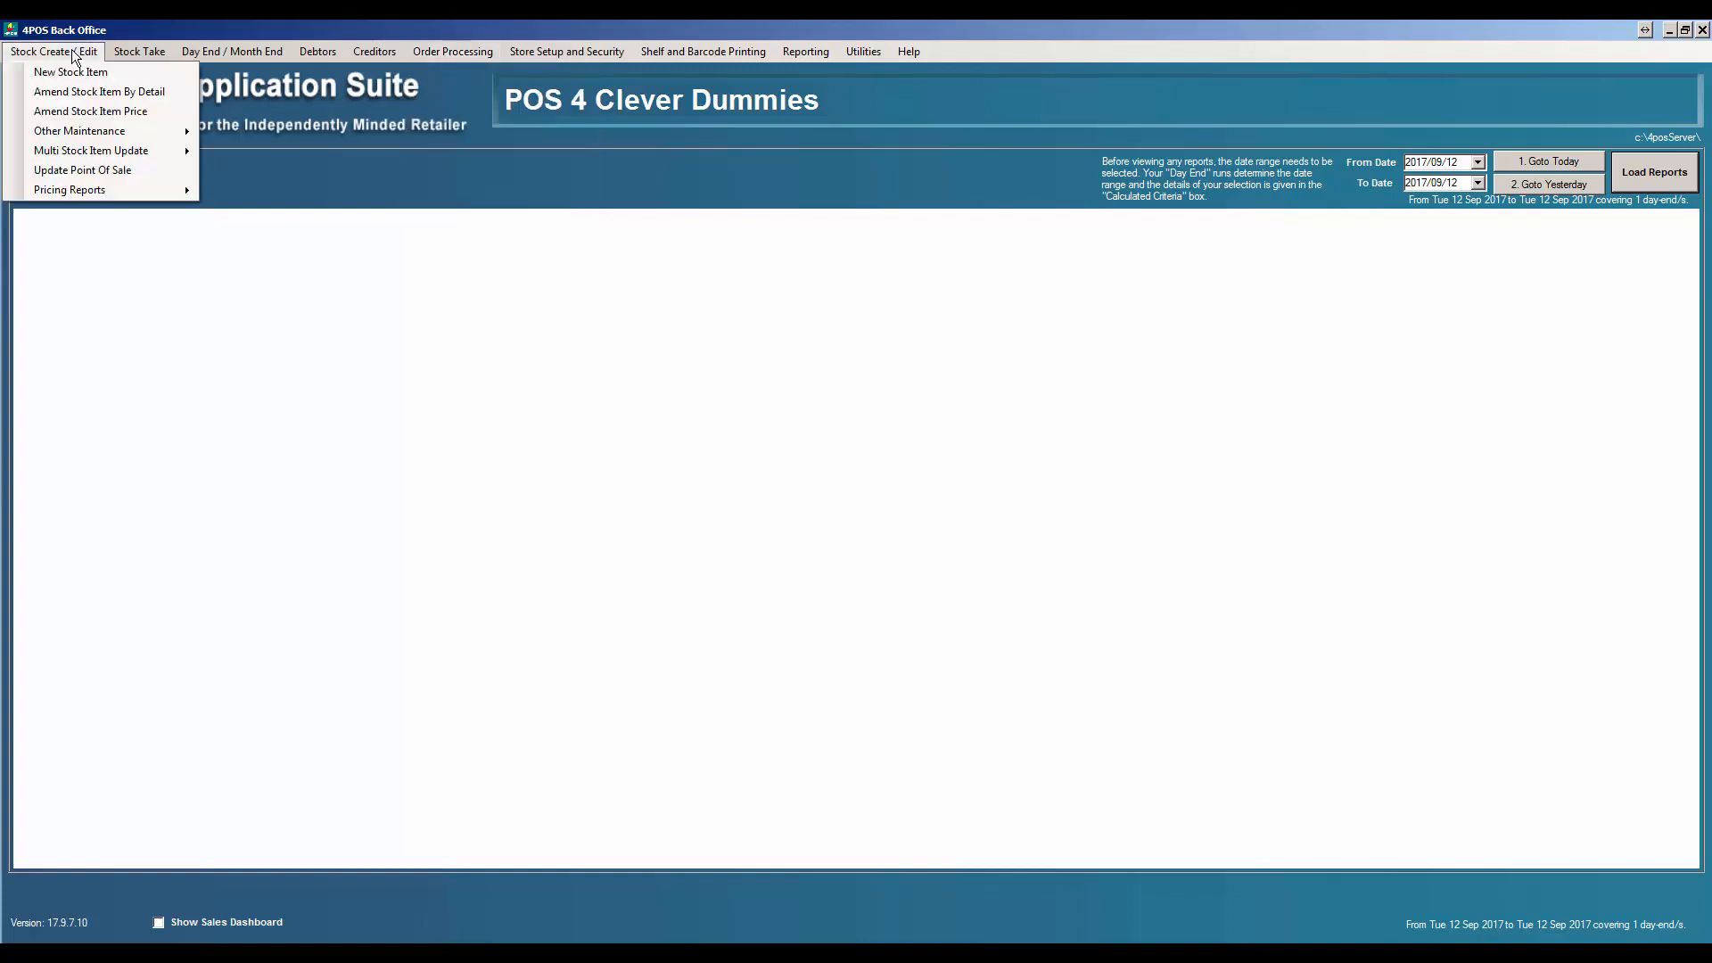
pyautogui.click(104, 171)
pyautogui.click(913, 589)
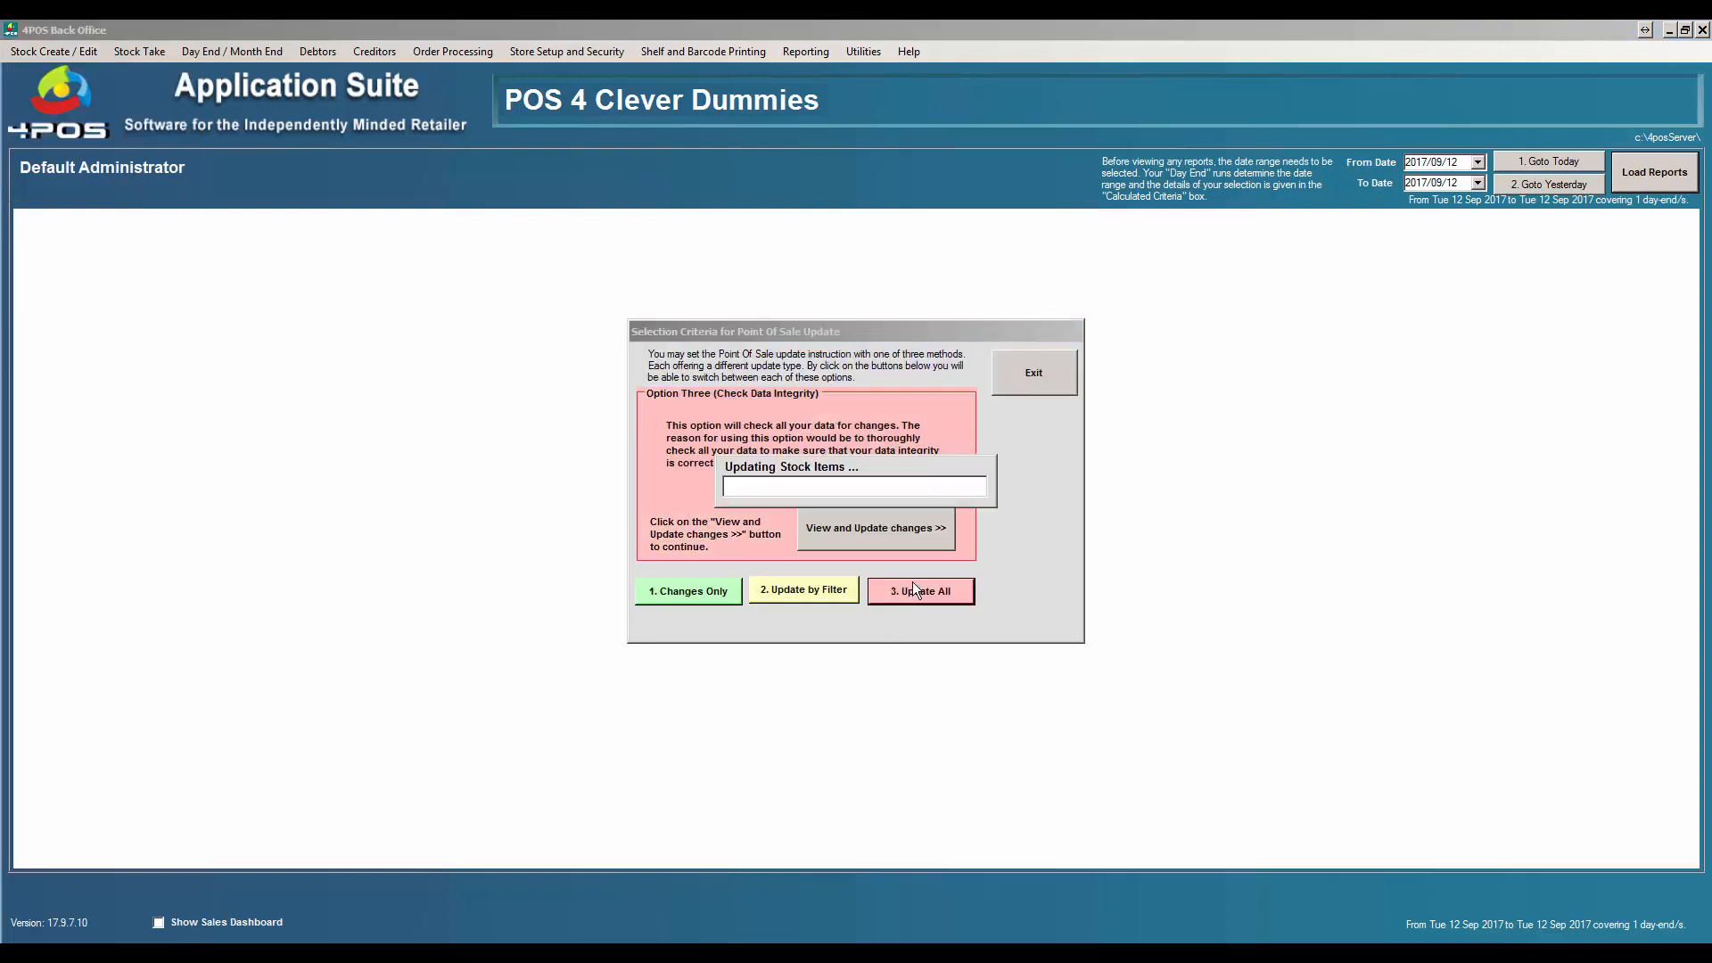
pyautogui.click(960, 399)
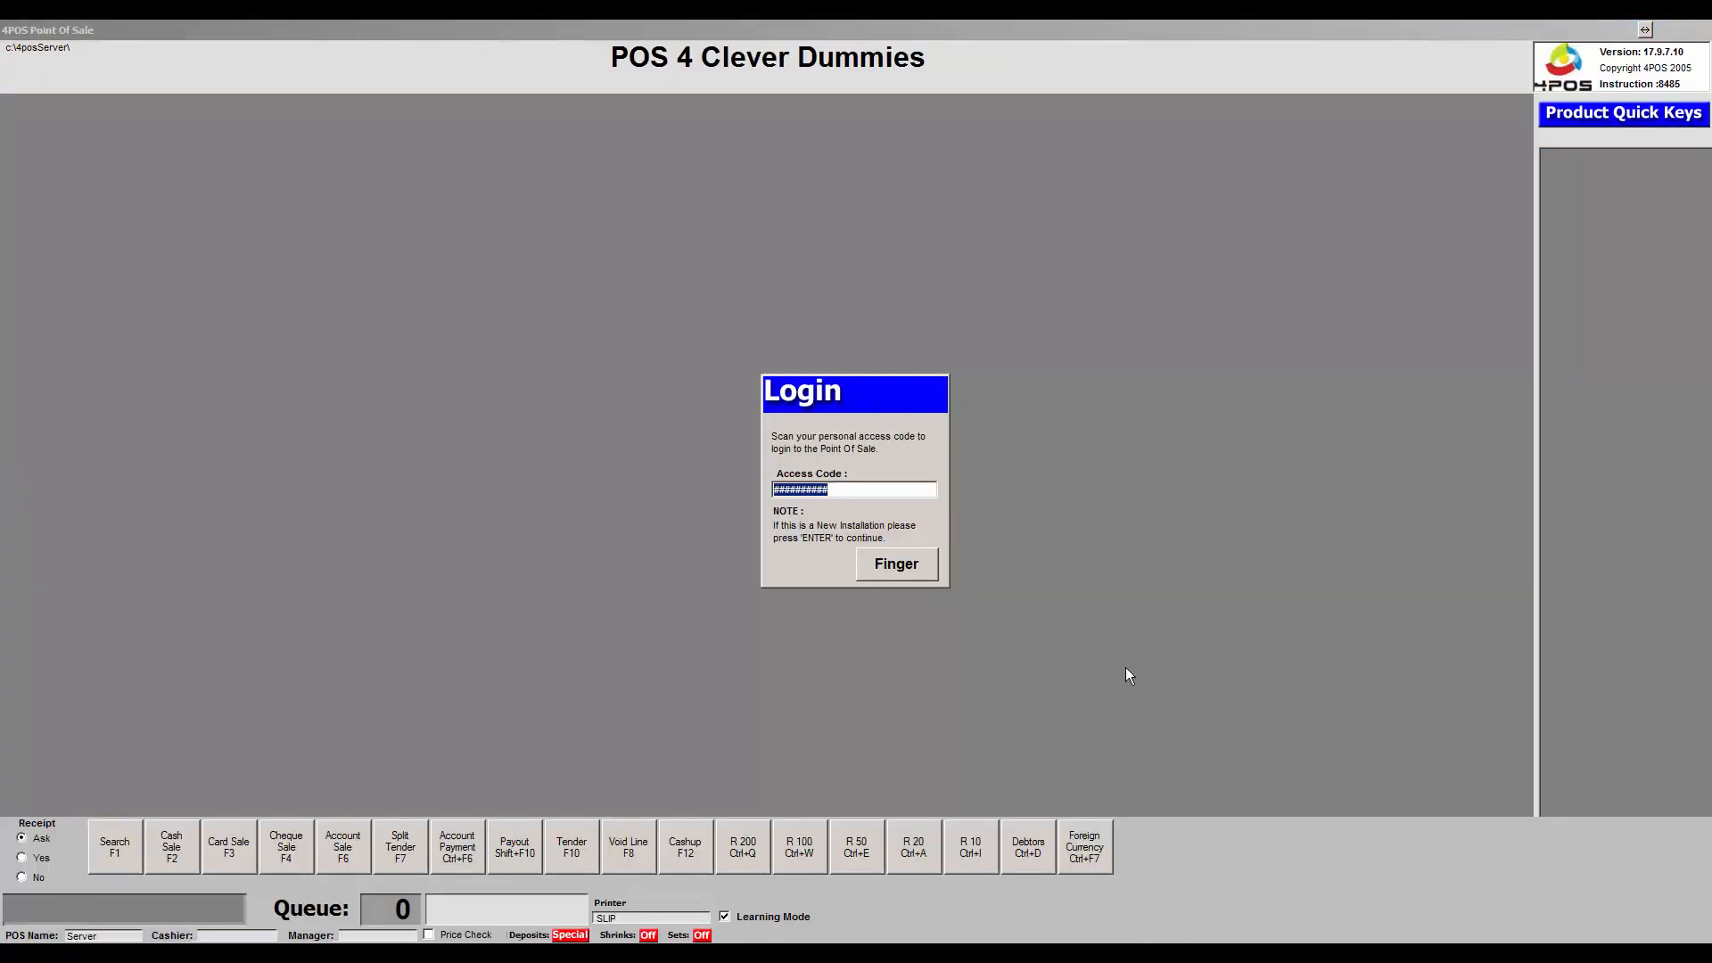
# - Minimize the Domain Controller window and log the cashier in to Point of Sale
pyautogui.click(1090, 954)
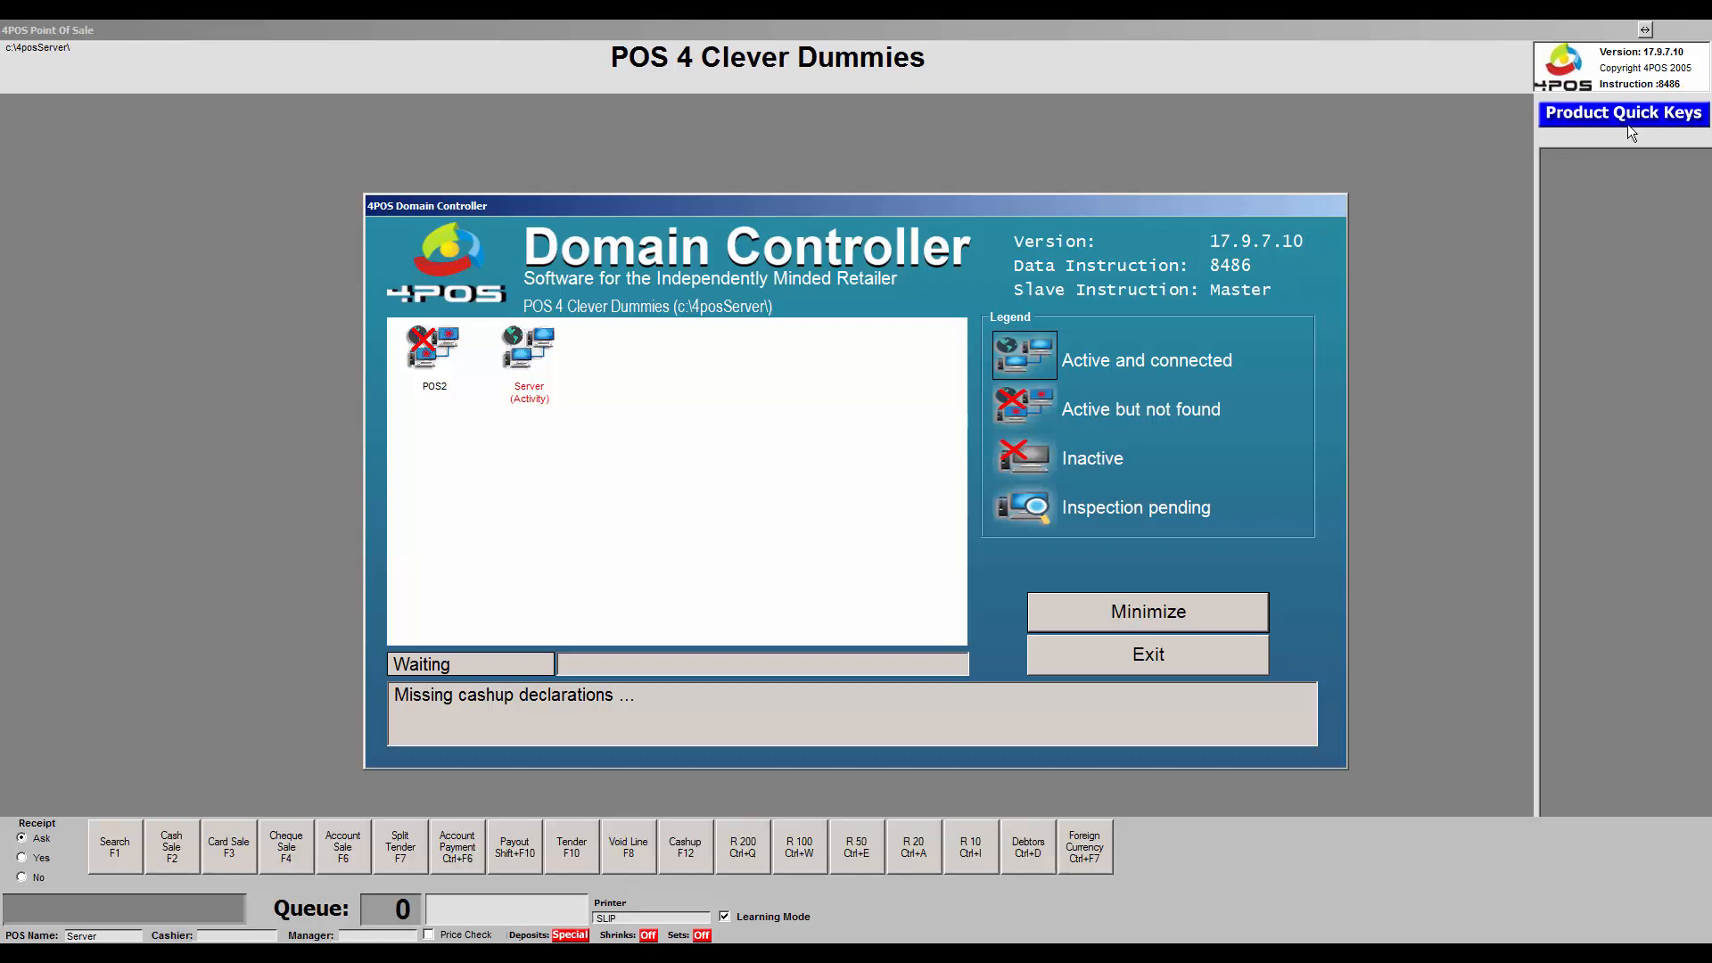
pyautogui.click(1223, 621)
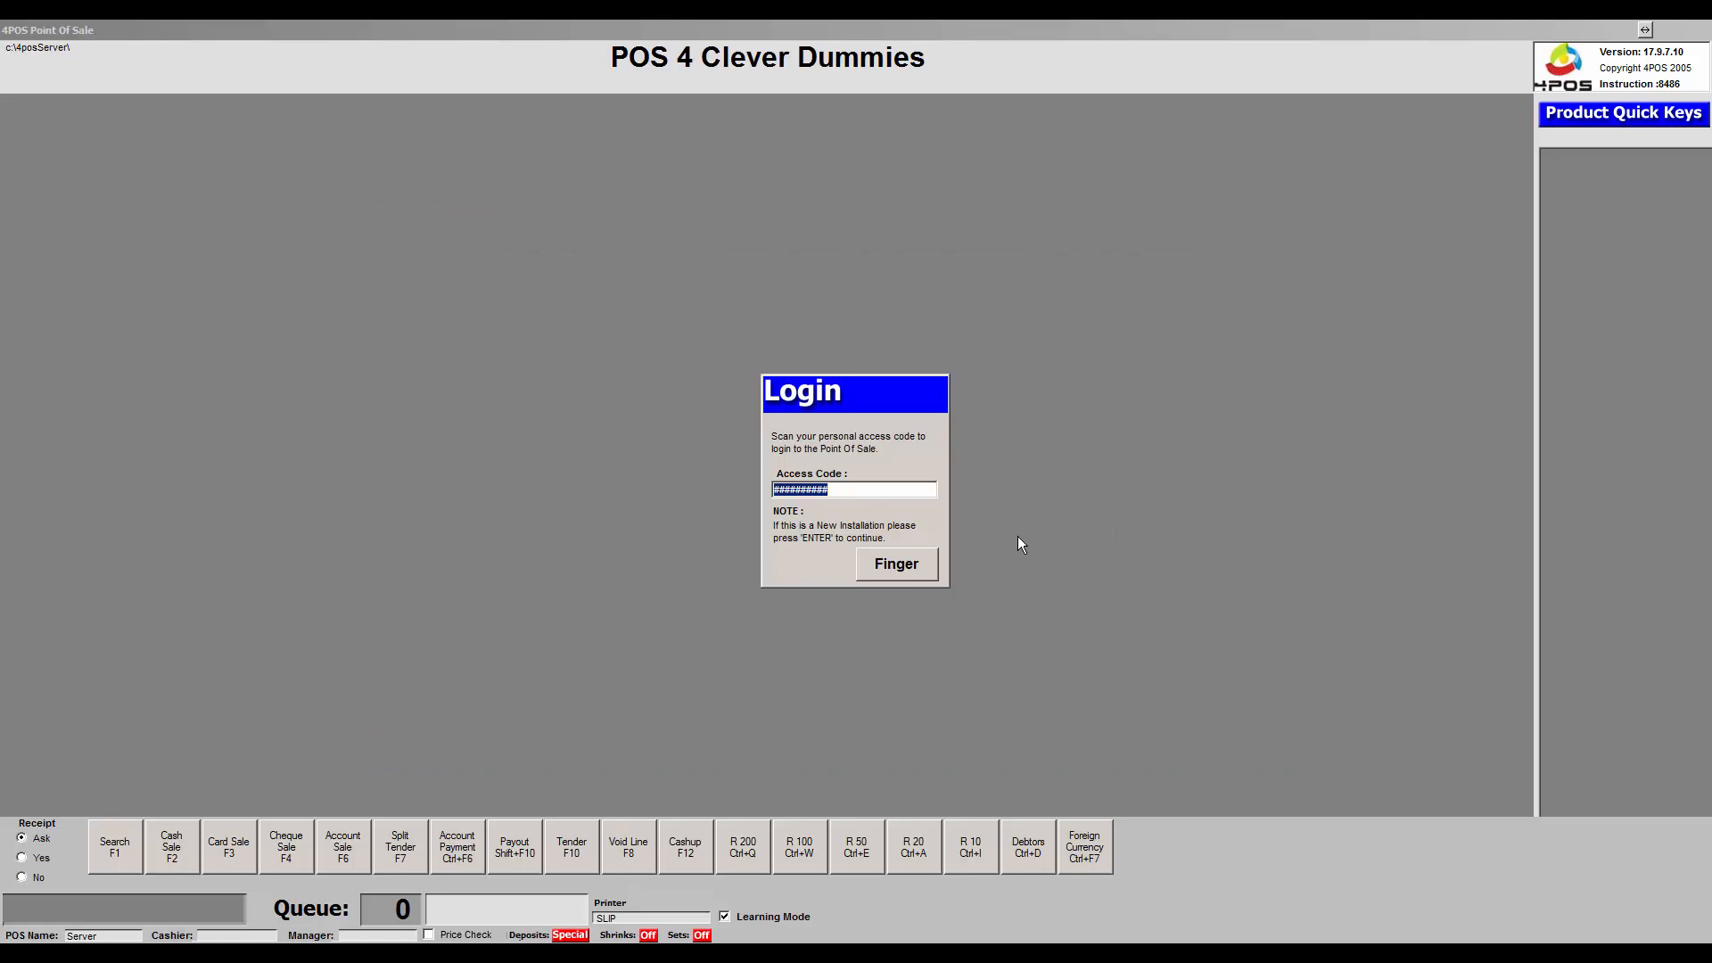
pyautogui.press('Return')
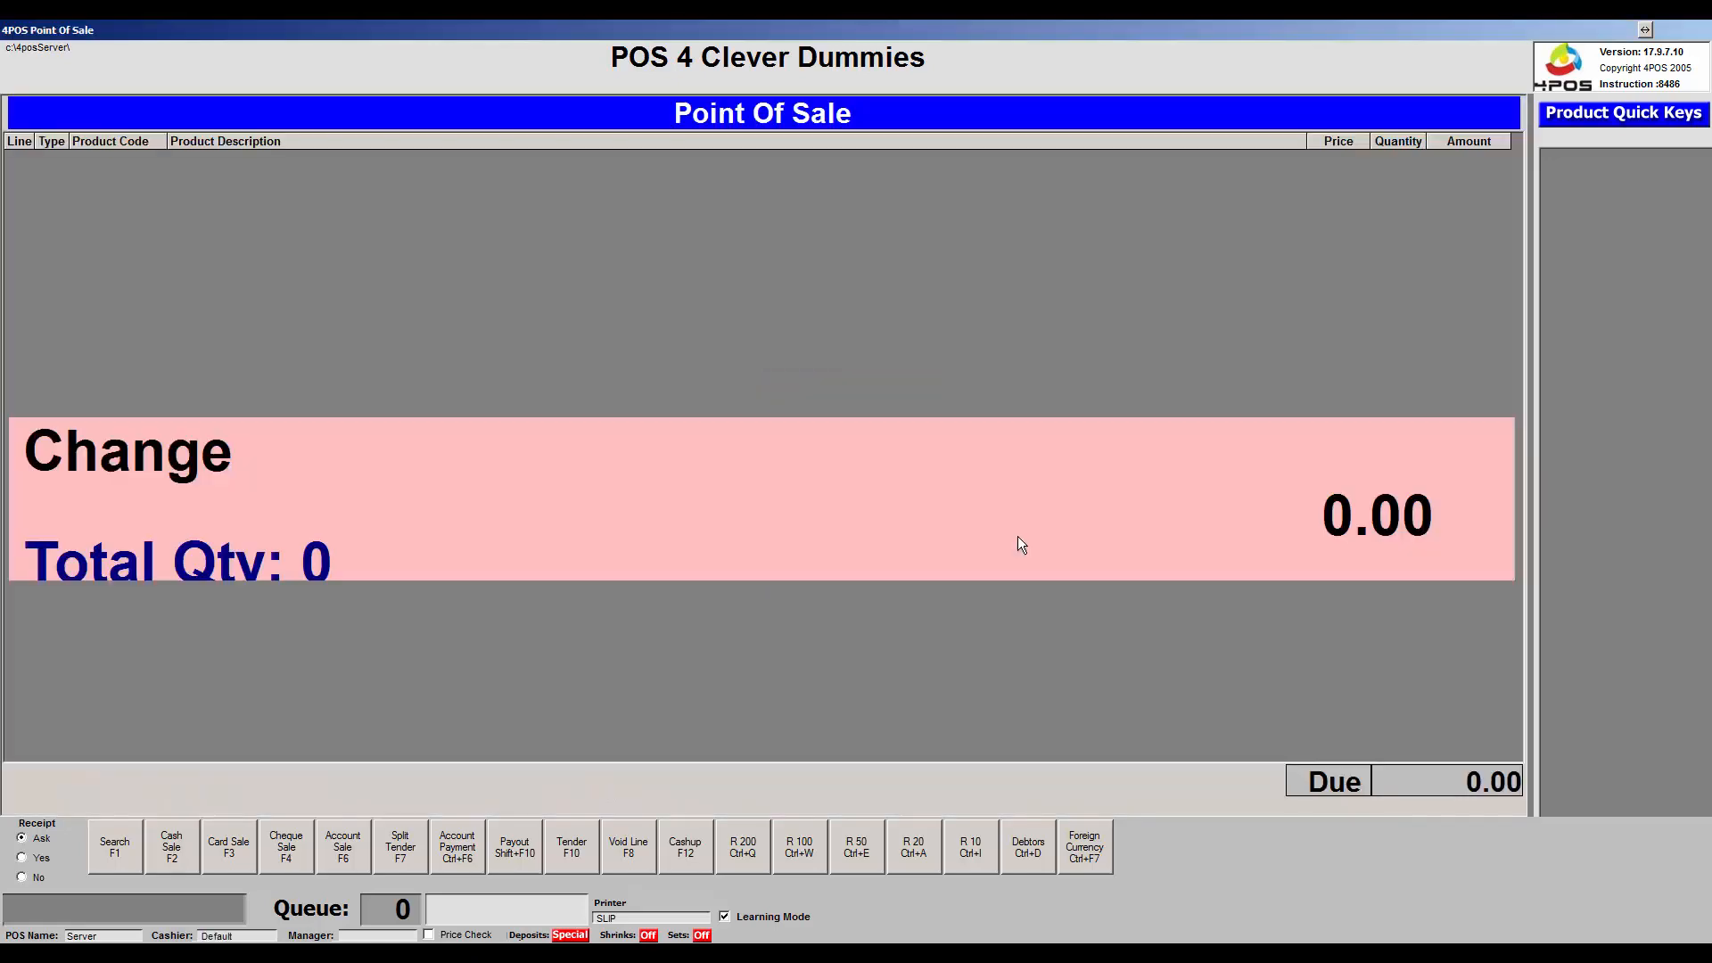
# - Search stock for 'tv' and add LG TV 48", which reports no serial numbers available
pyautogui.press('F1')
pyautogui.write('tv')
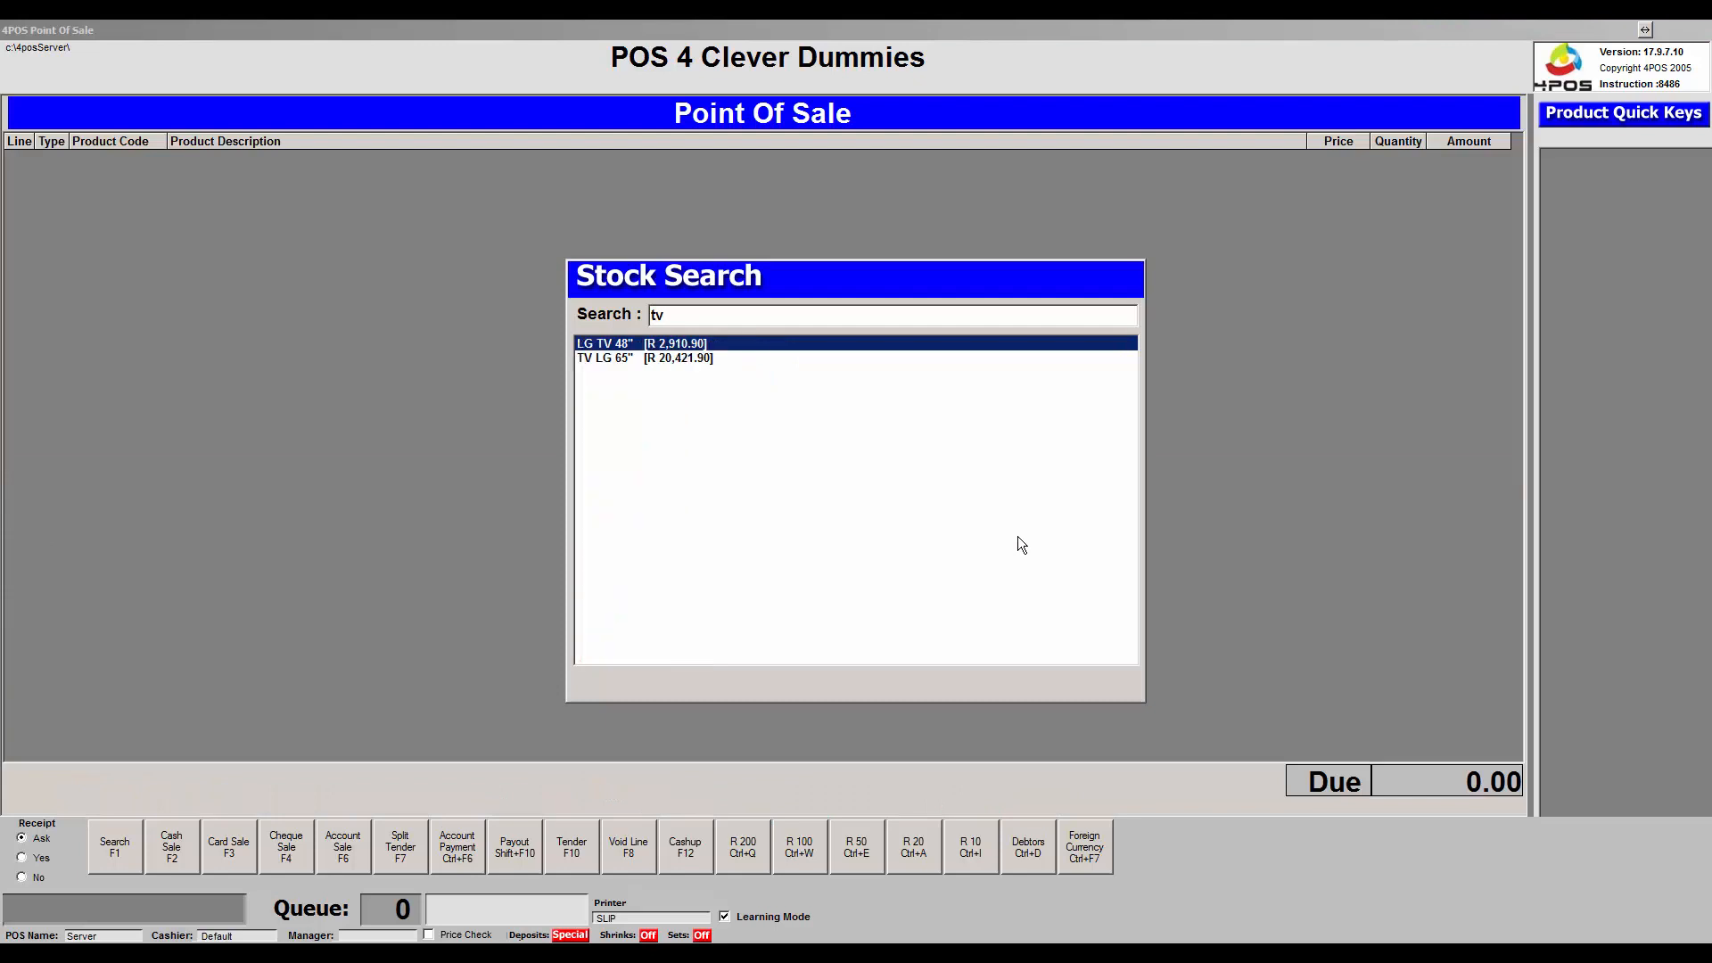
pyautogui.press('Return')
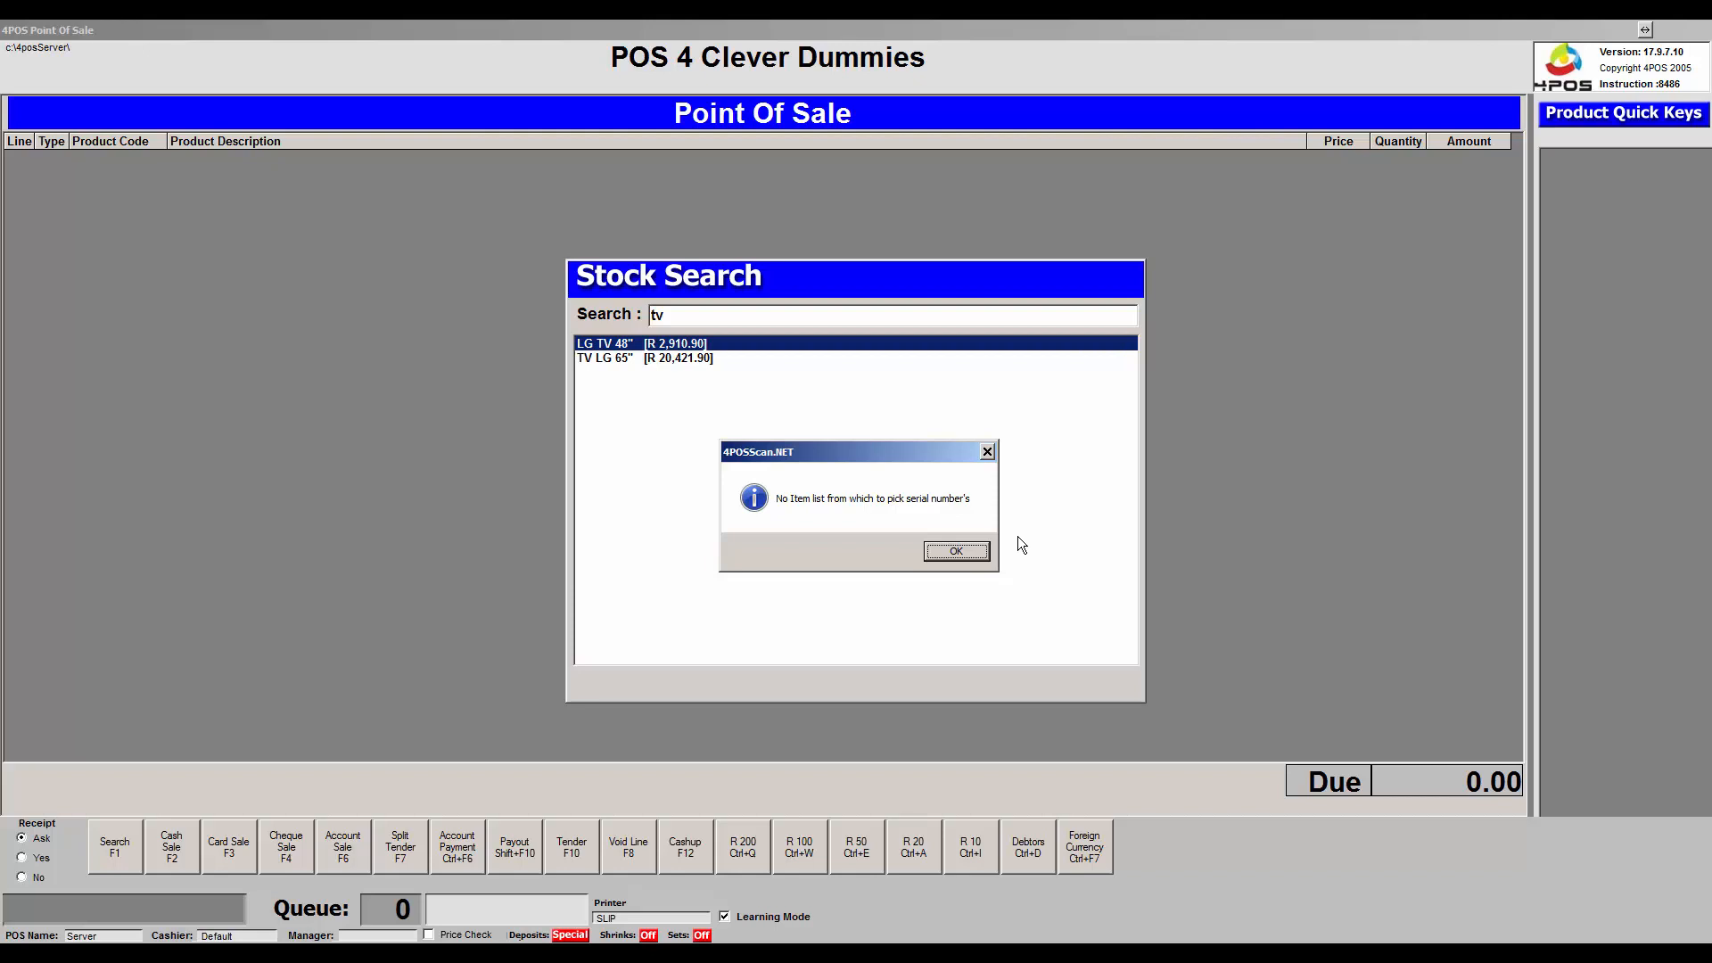
pyautogui.moveTo(1061, 952)
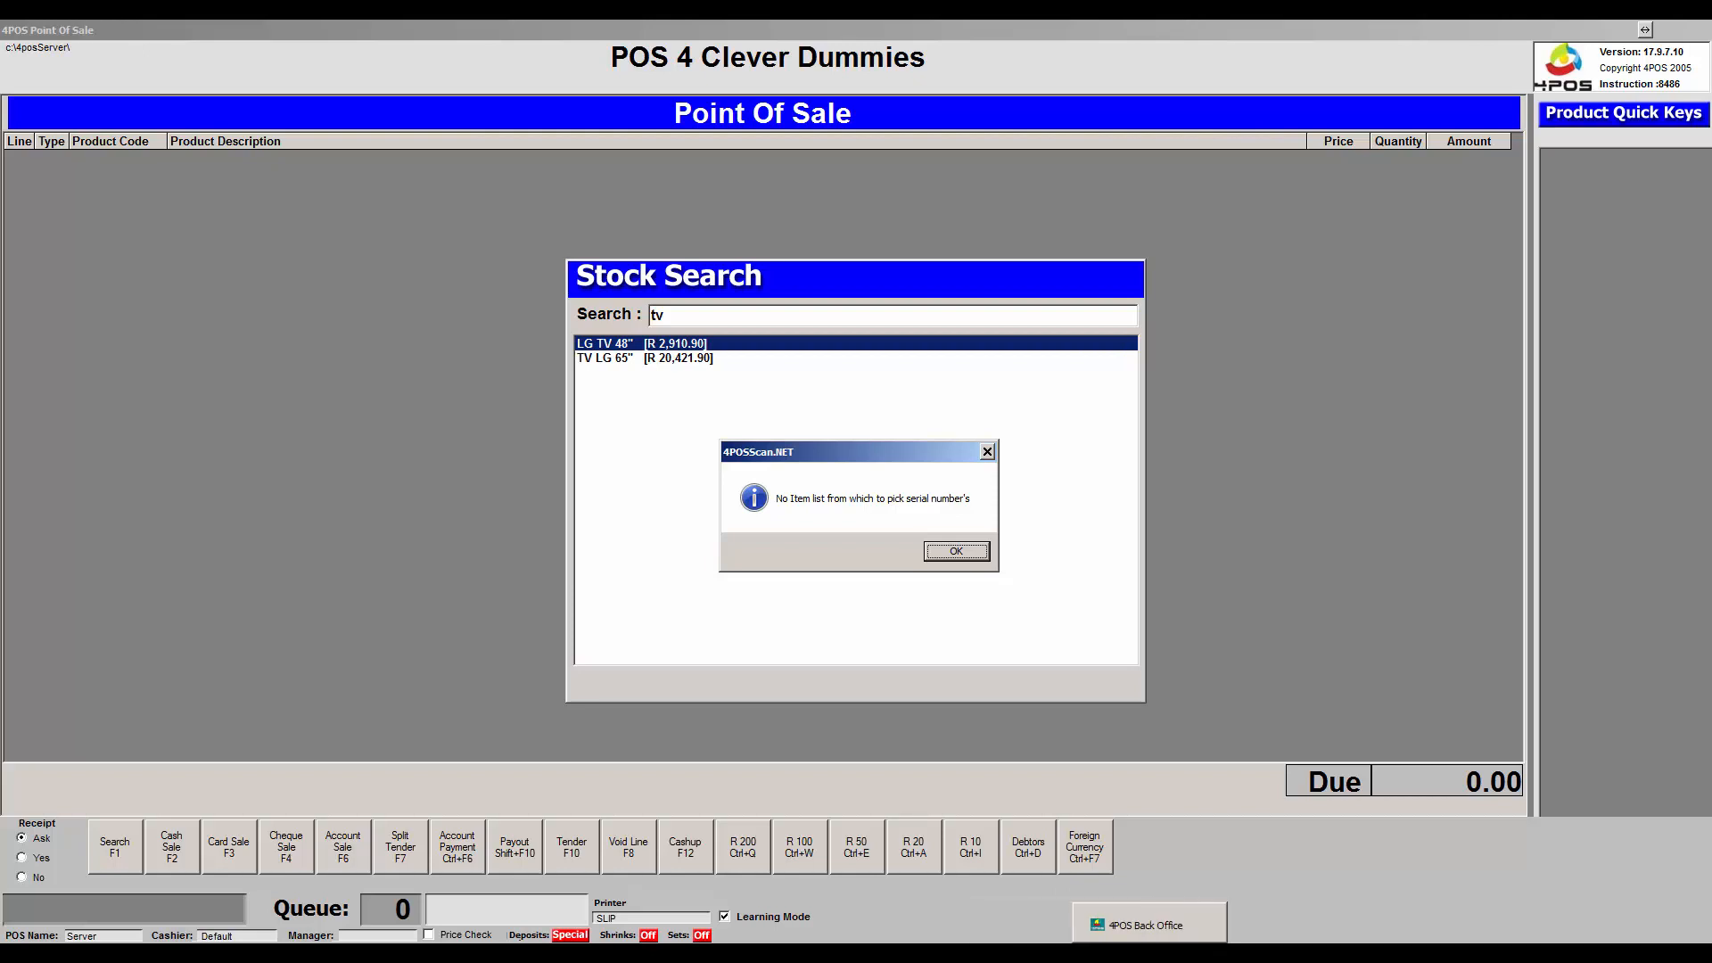
# - In Back Office, open LG TV 48" from Amend Stock Item By Detail, filtered by 'tv'
pyautogui.click(1148, 925)
pyautogui.click(54, 51)
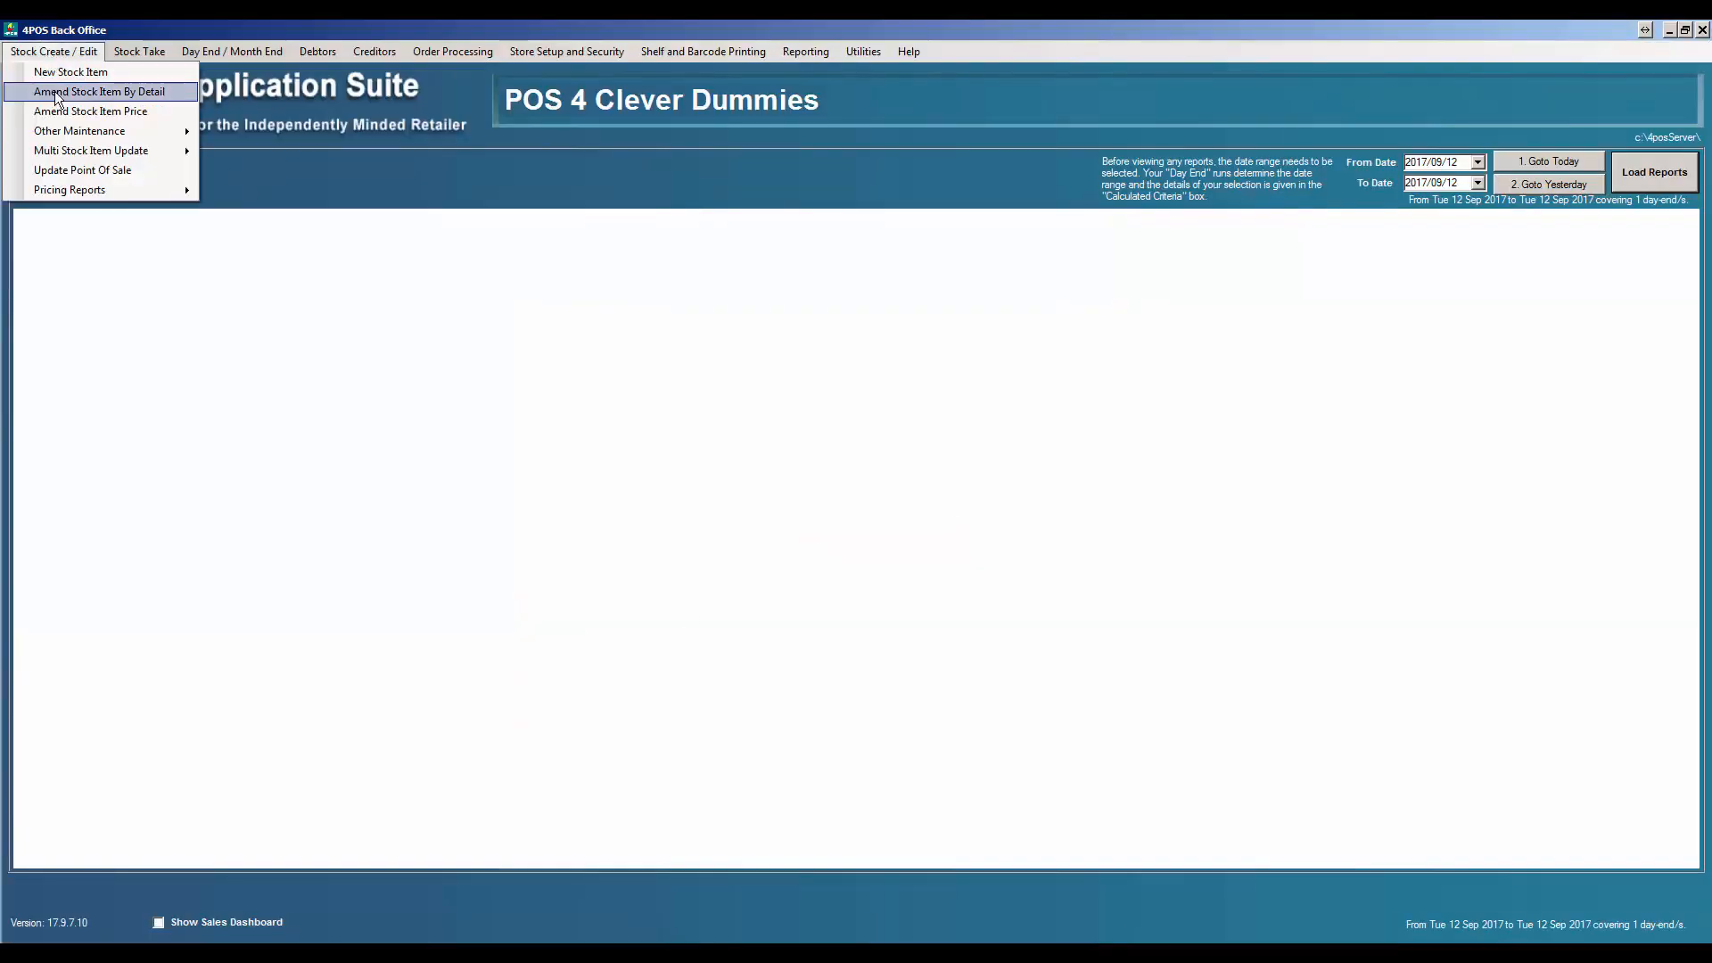
pyautogui.click(56, 92)
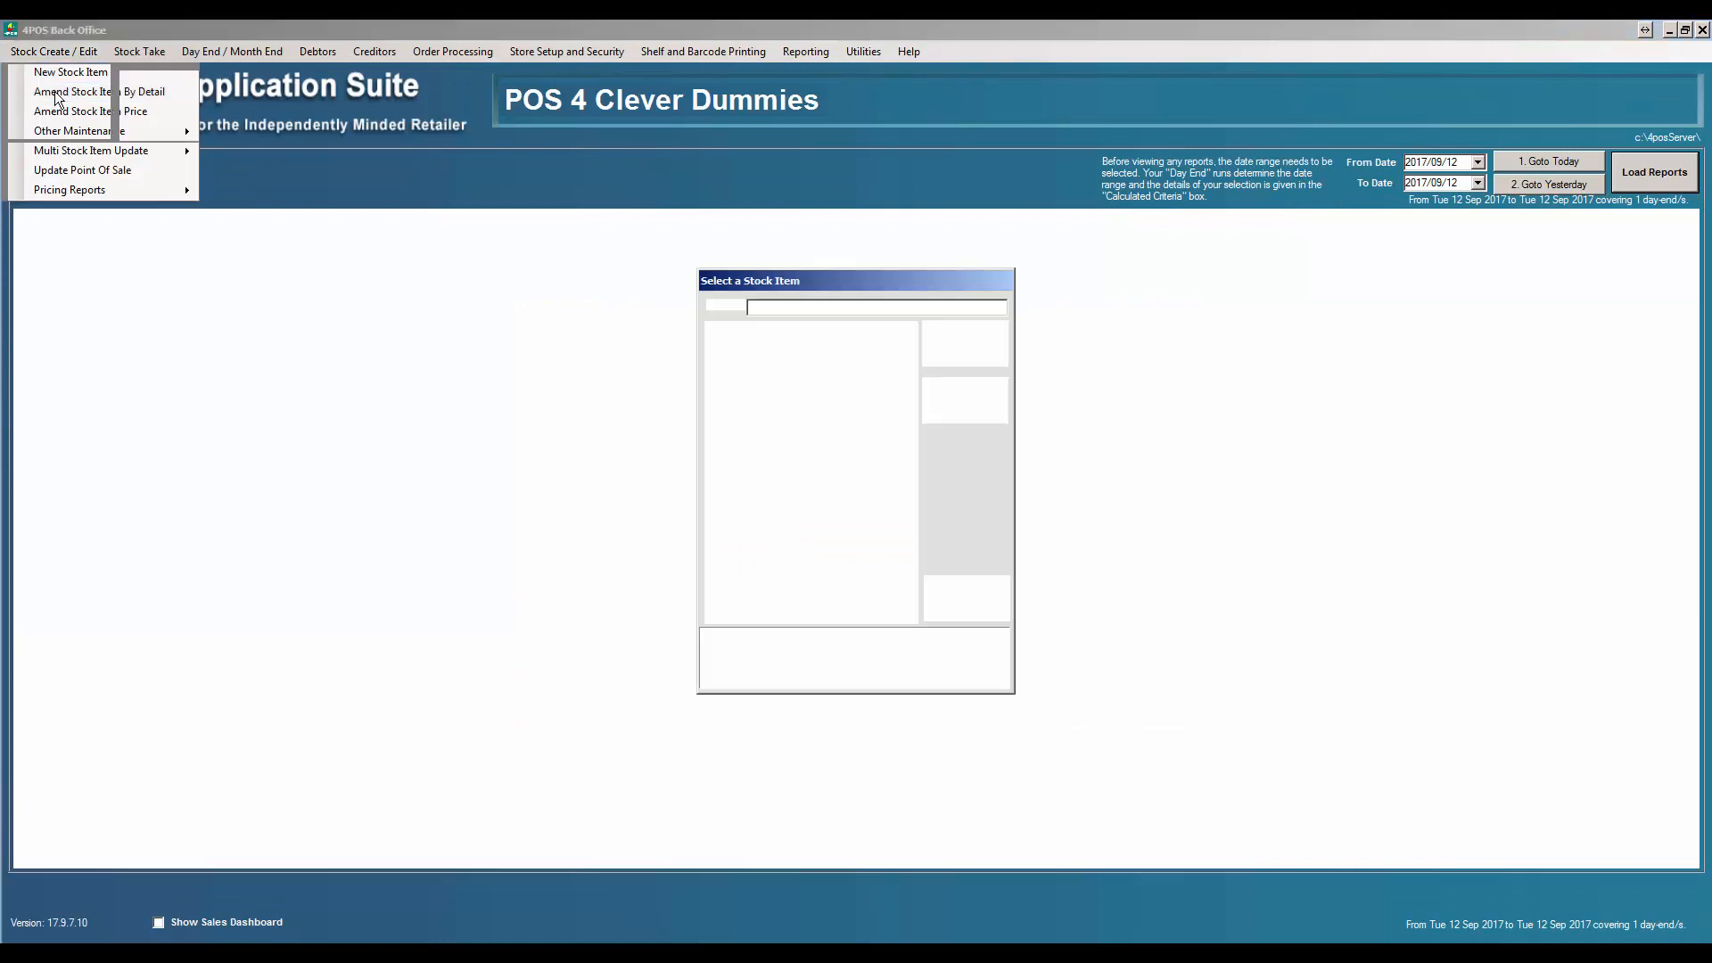
pyautogui.click(812, 307)
pyautogui.write('tv')
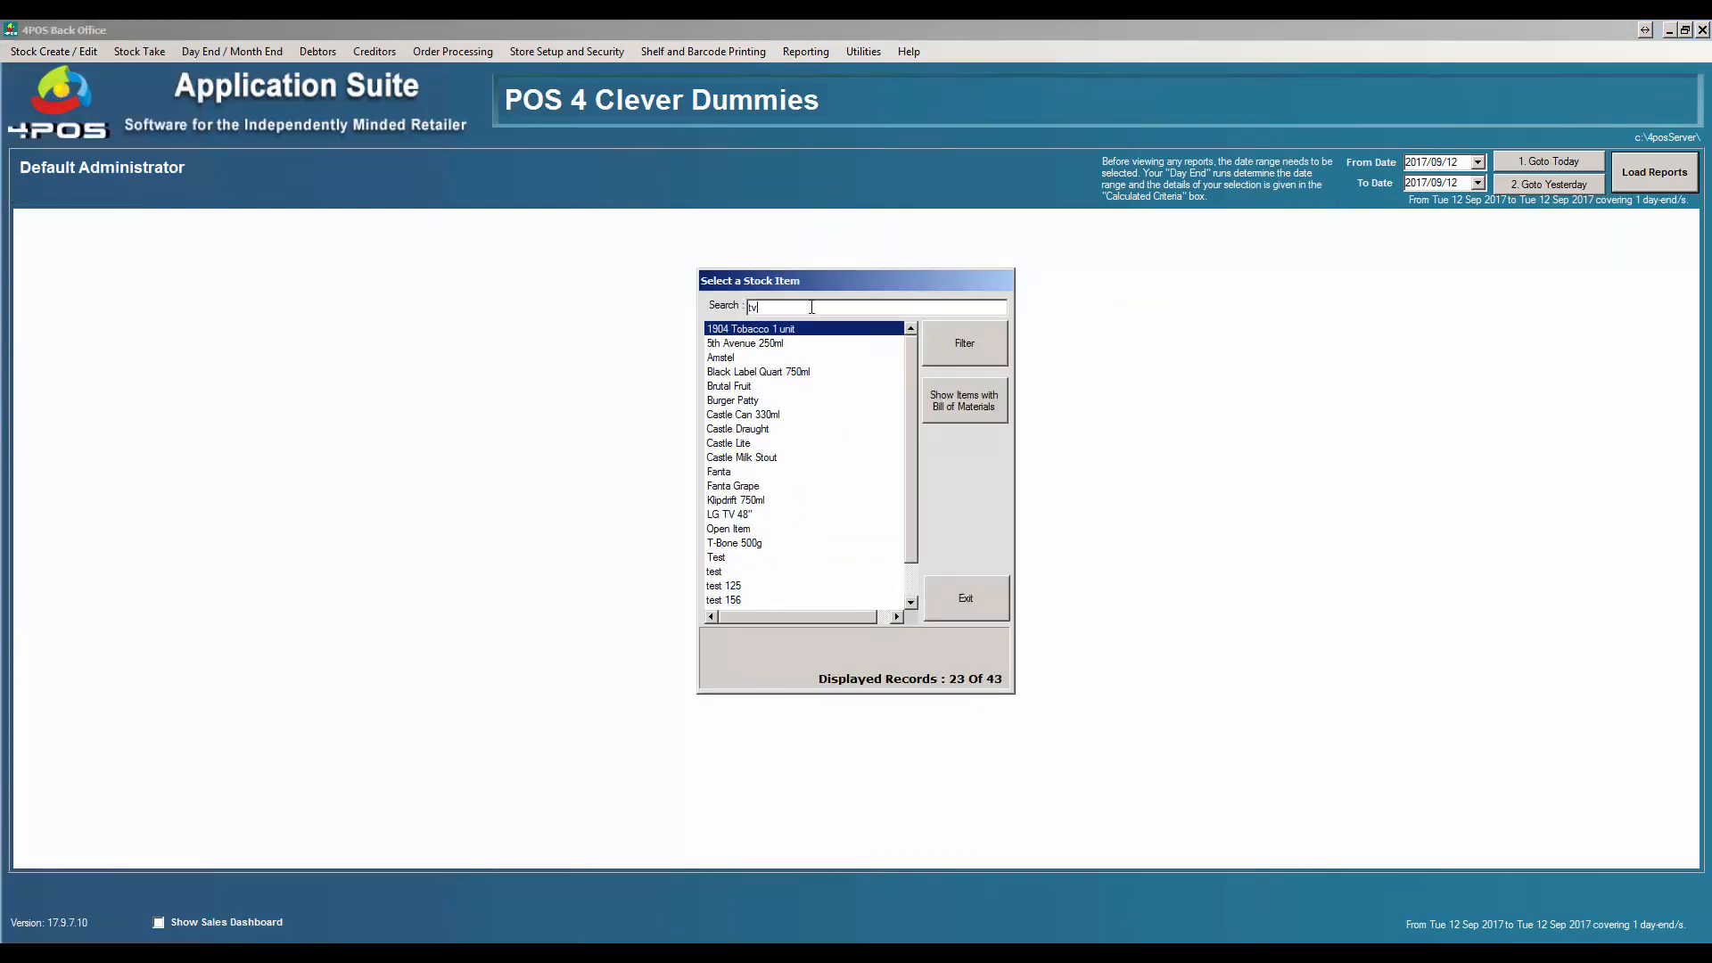
pyautogui.doubleClick(769, 330)
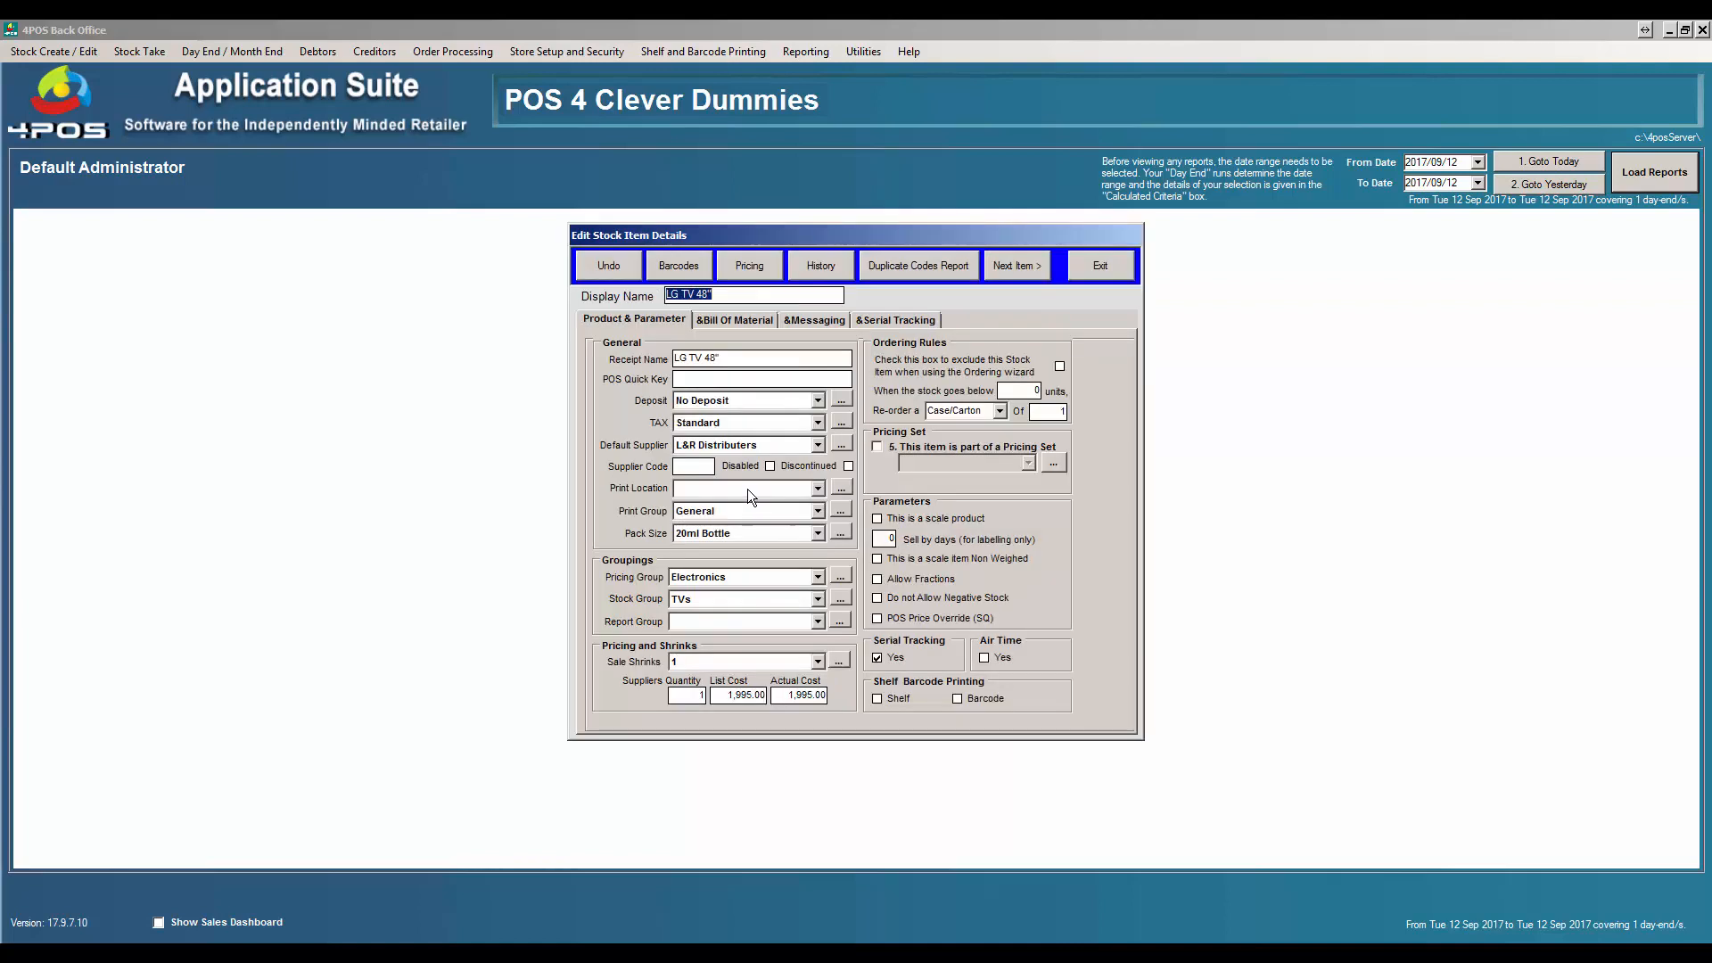
# - Confirm LG TV 48" has no recorded serial numbers and zero stock in history, then close everything
pyautogui.click(883, 320)
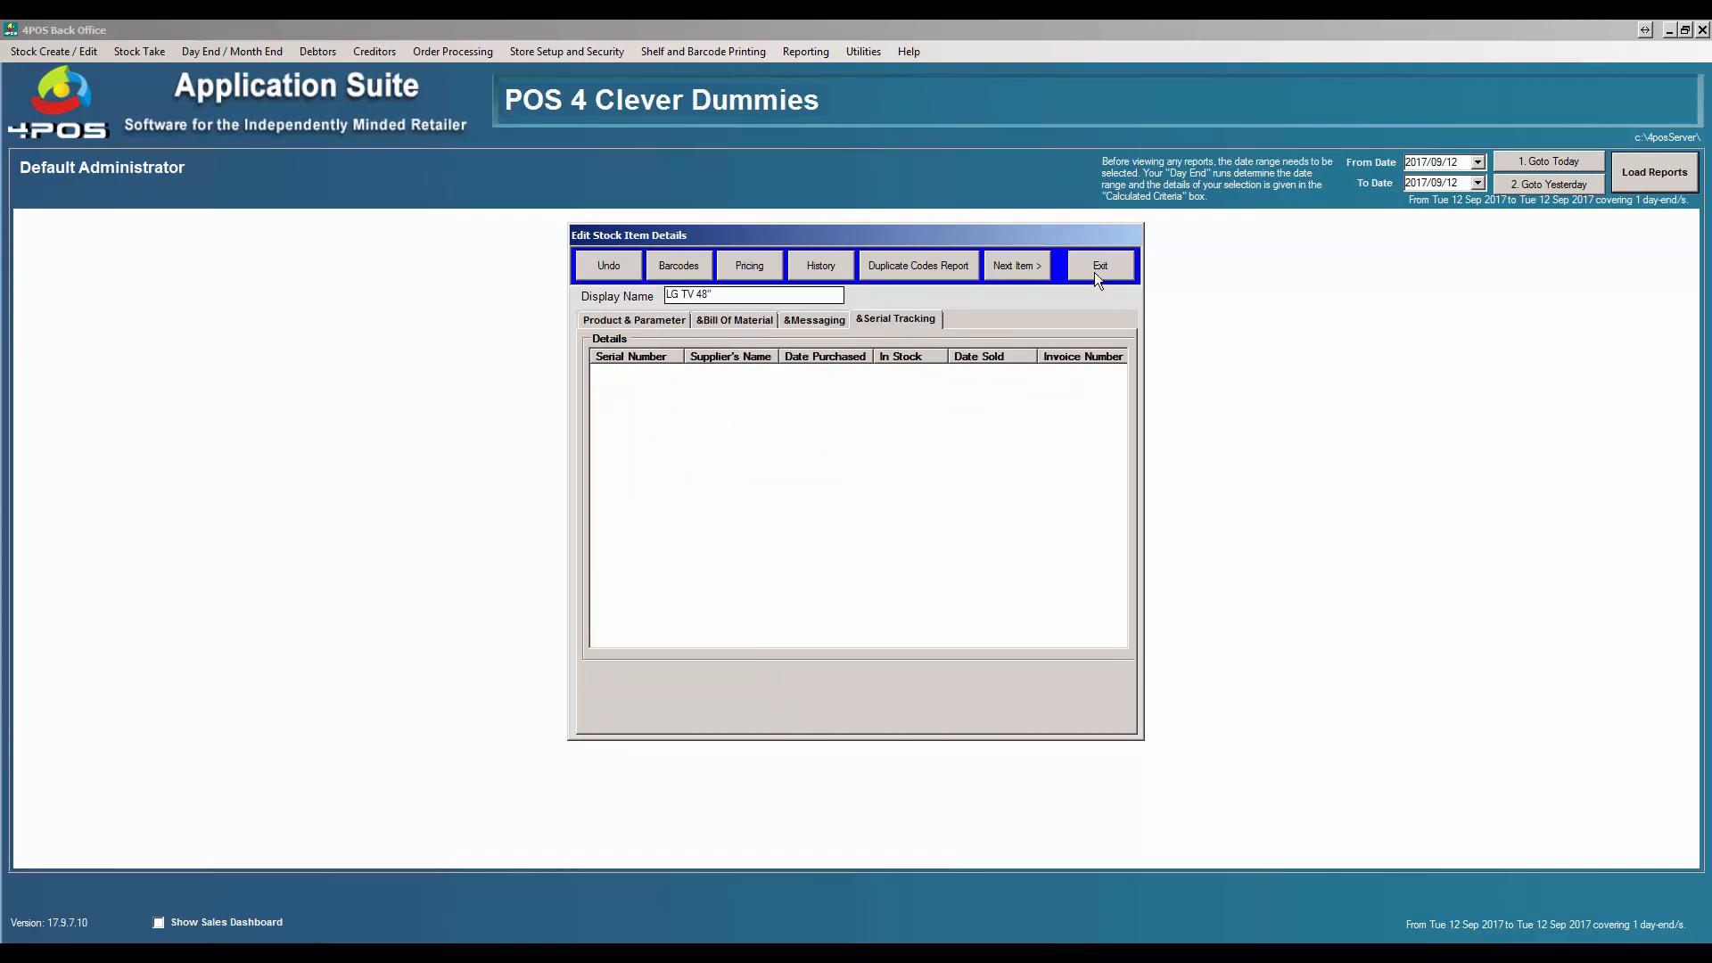
pyautogui.click(835, 264)
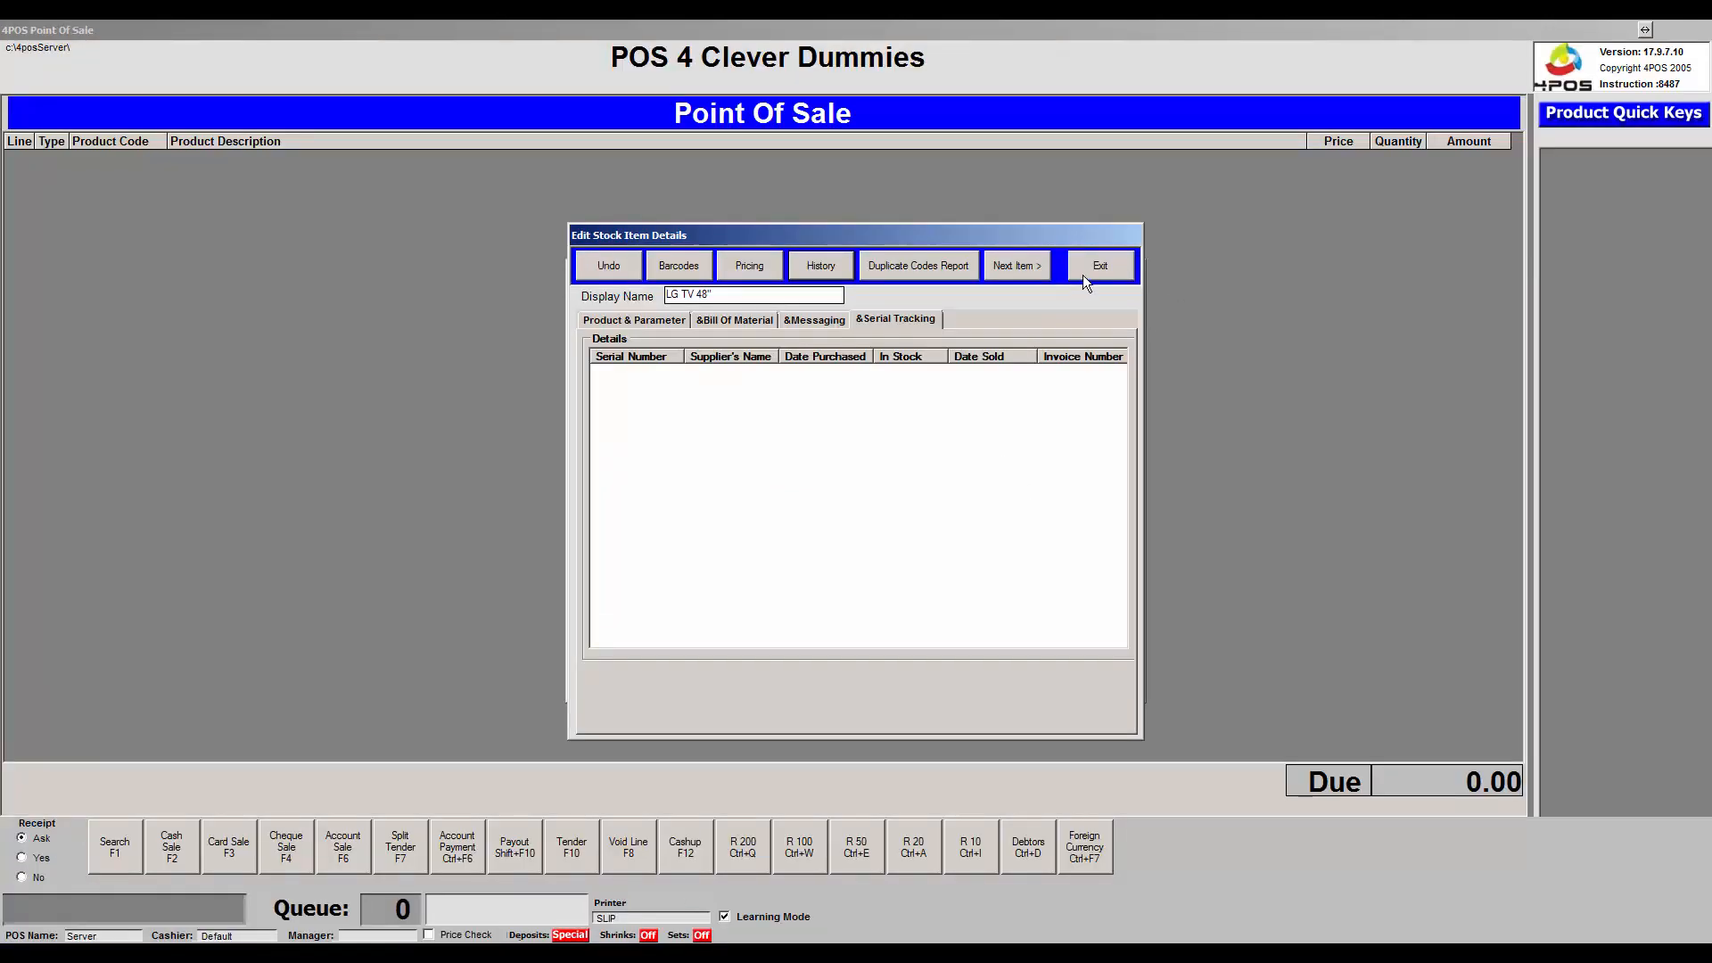
pyautogui.click(1086, 267)
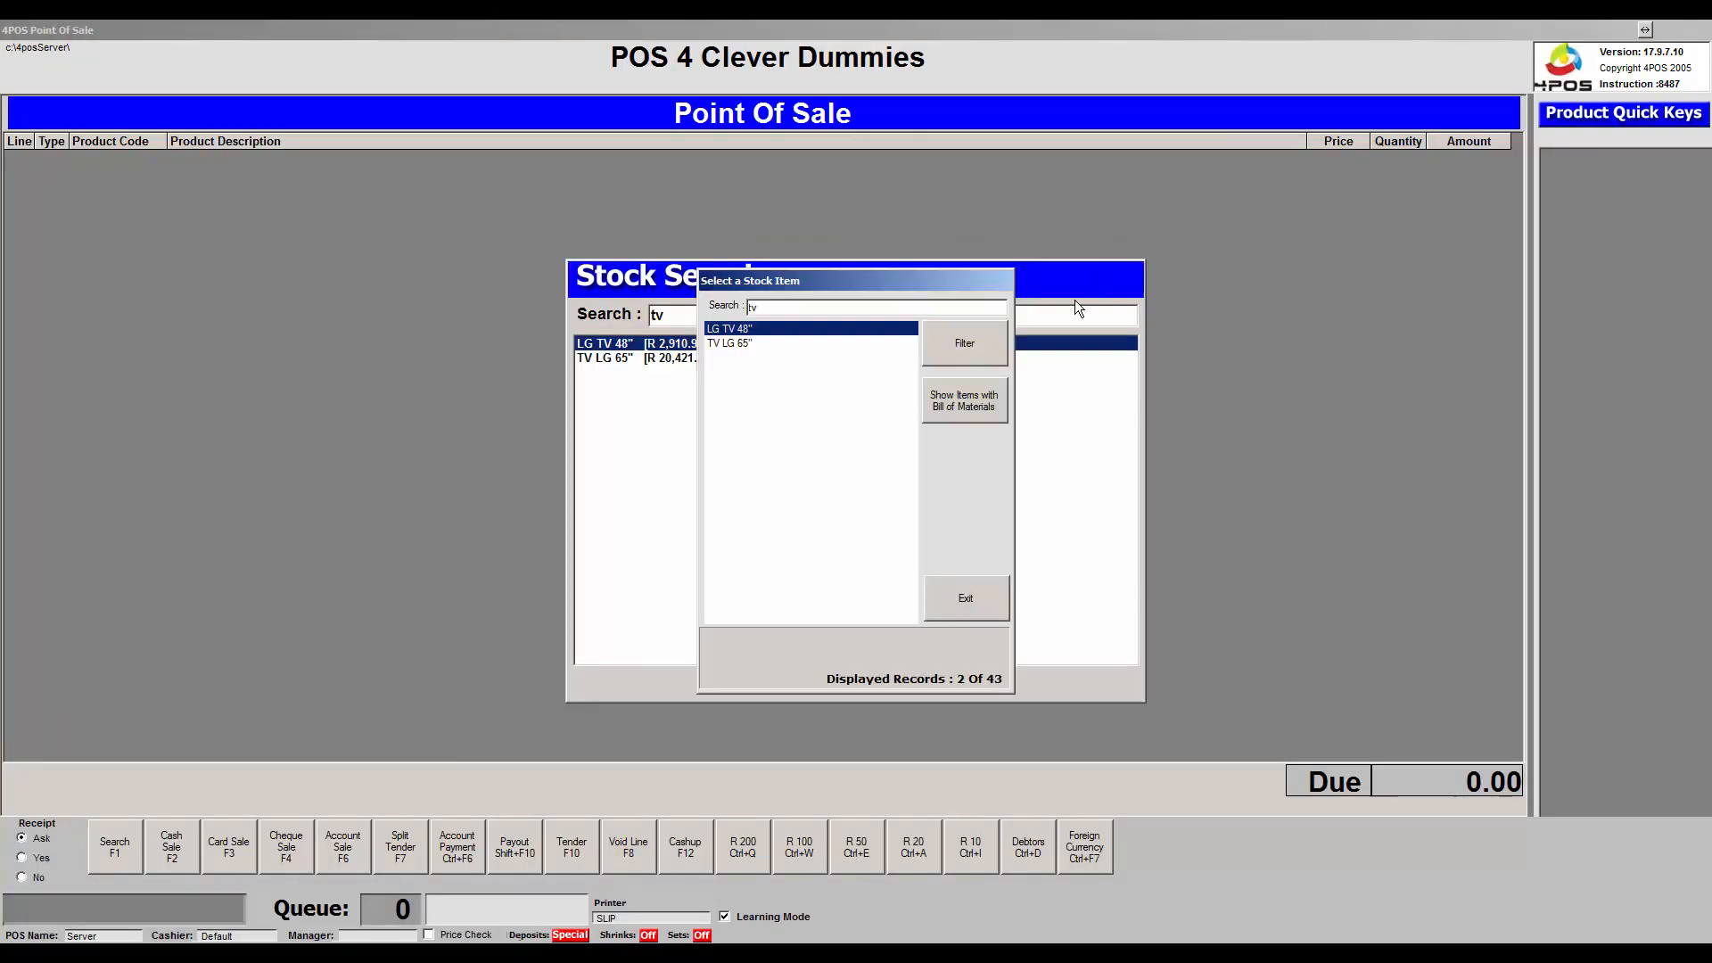
pyautogui.click(967, 599)
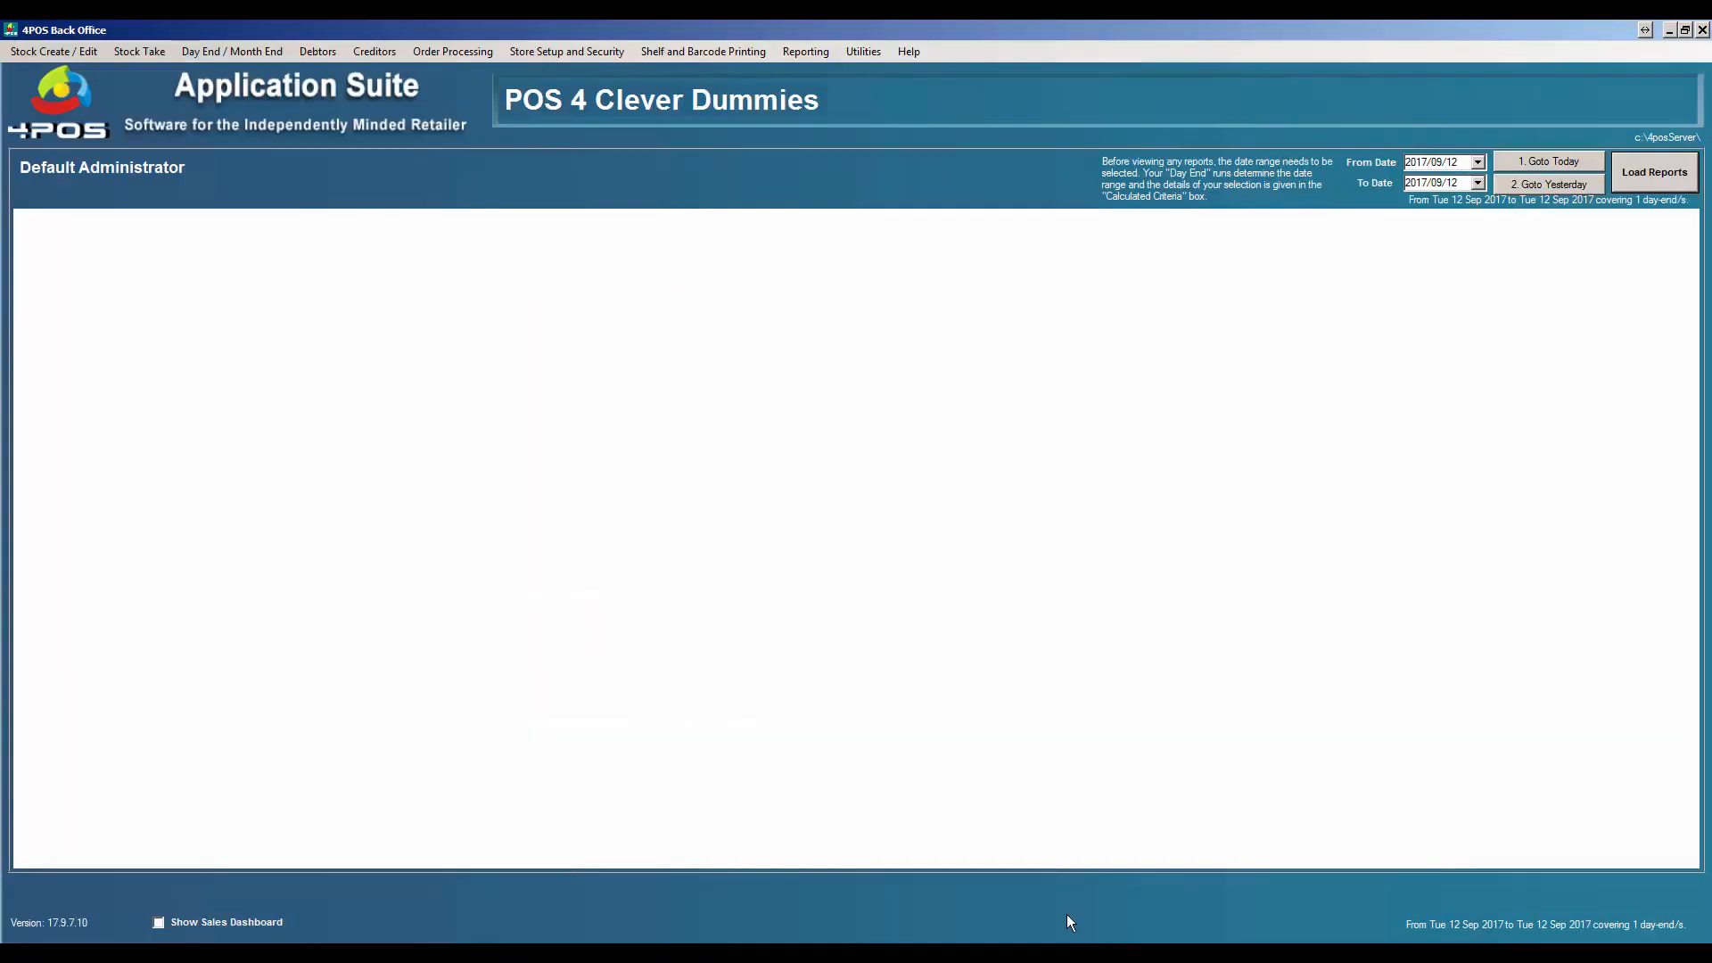
# - Create a new GRV for L&R Distributers with a blank purchase order
pyautogui.click(425, 54)
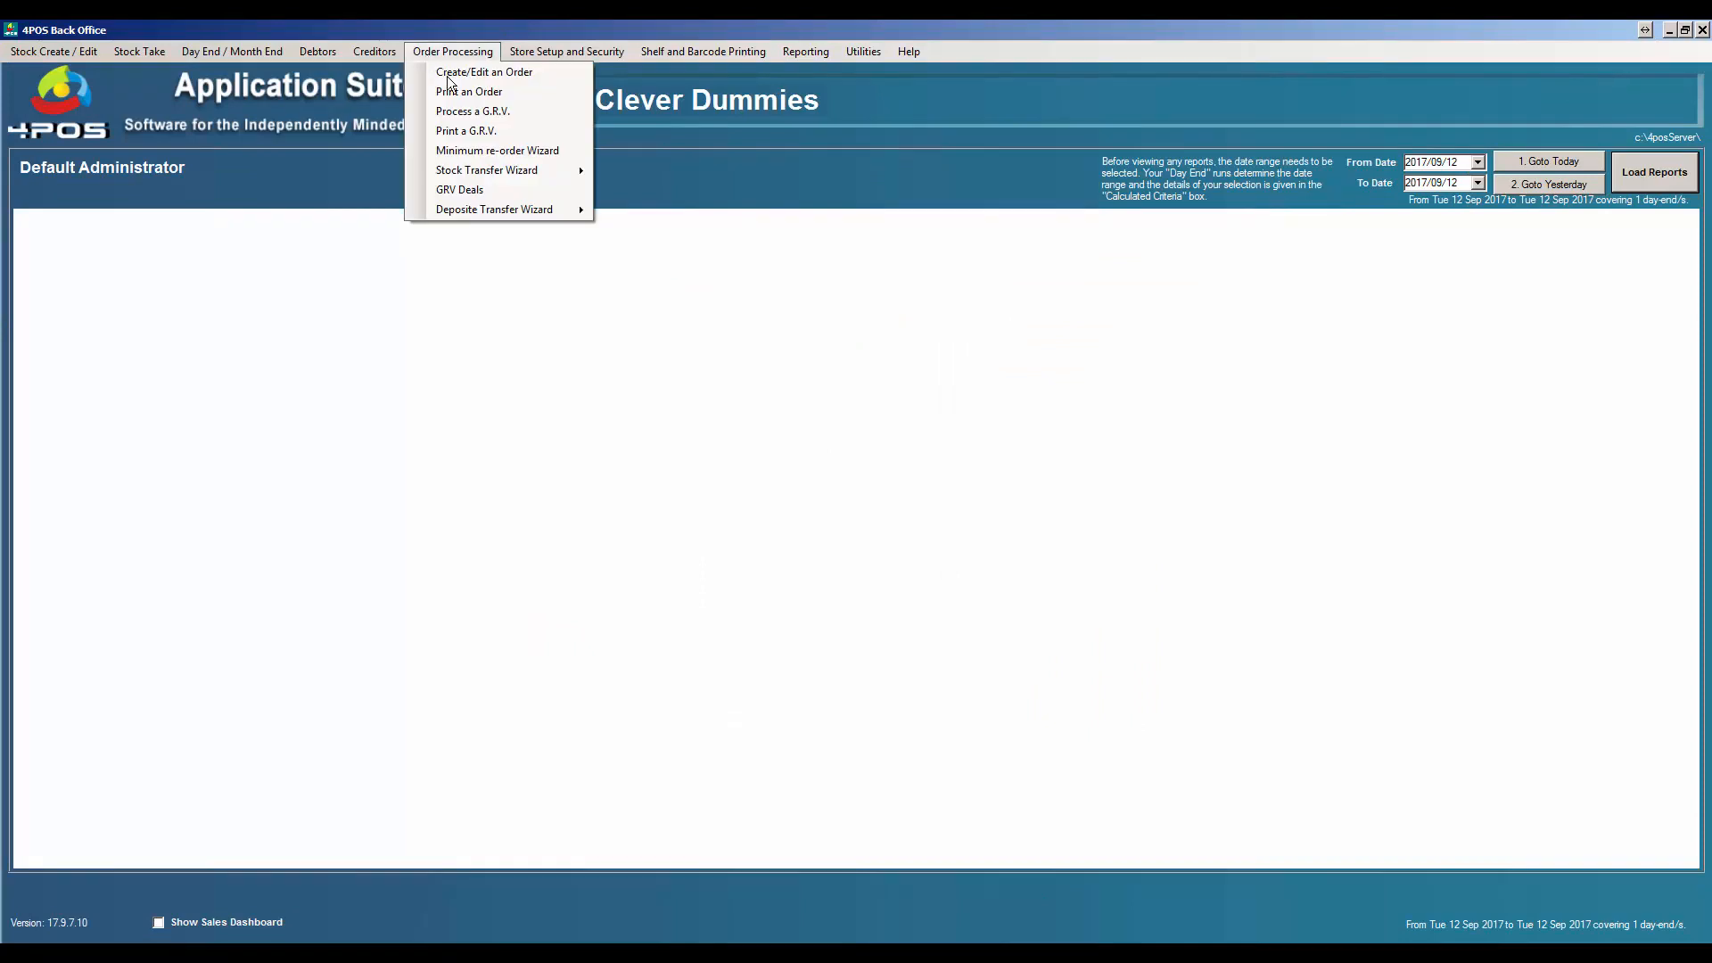
pyautogui.click(482, 113)
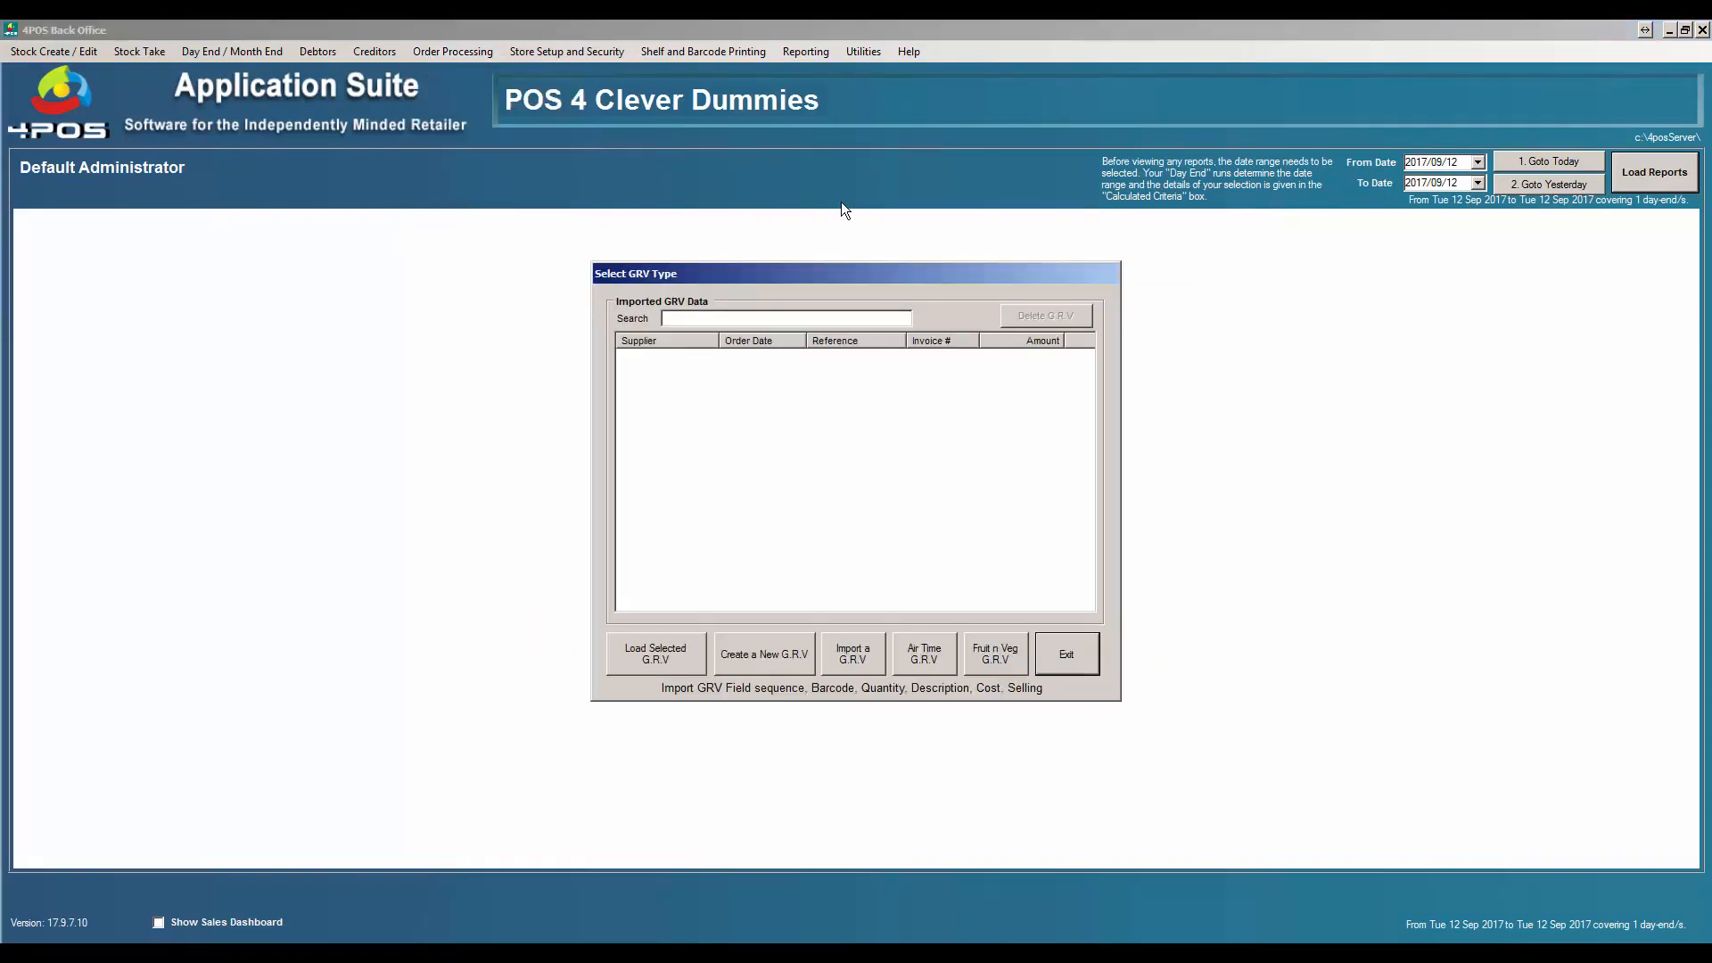
pyautogui.click(763, 653)
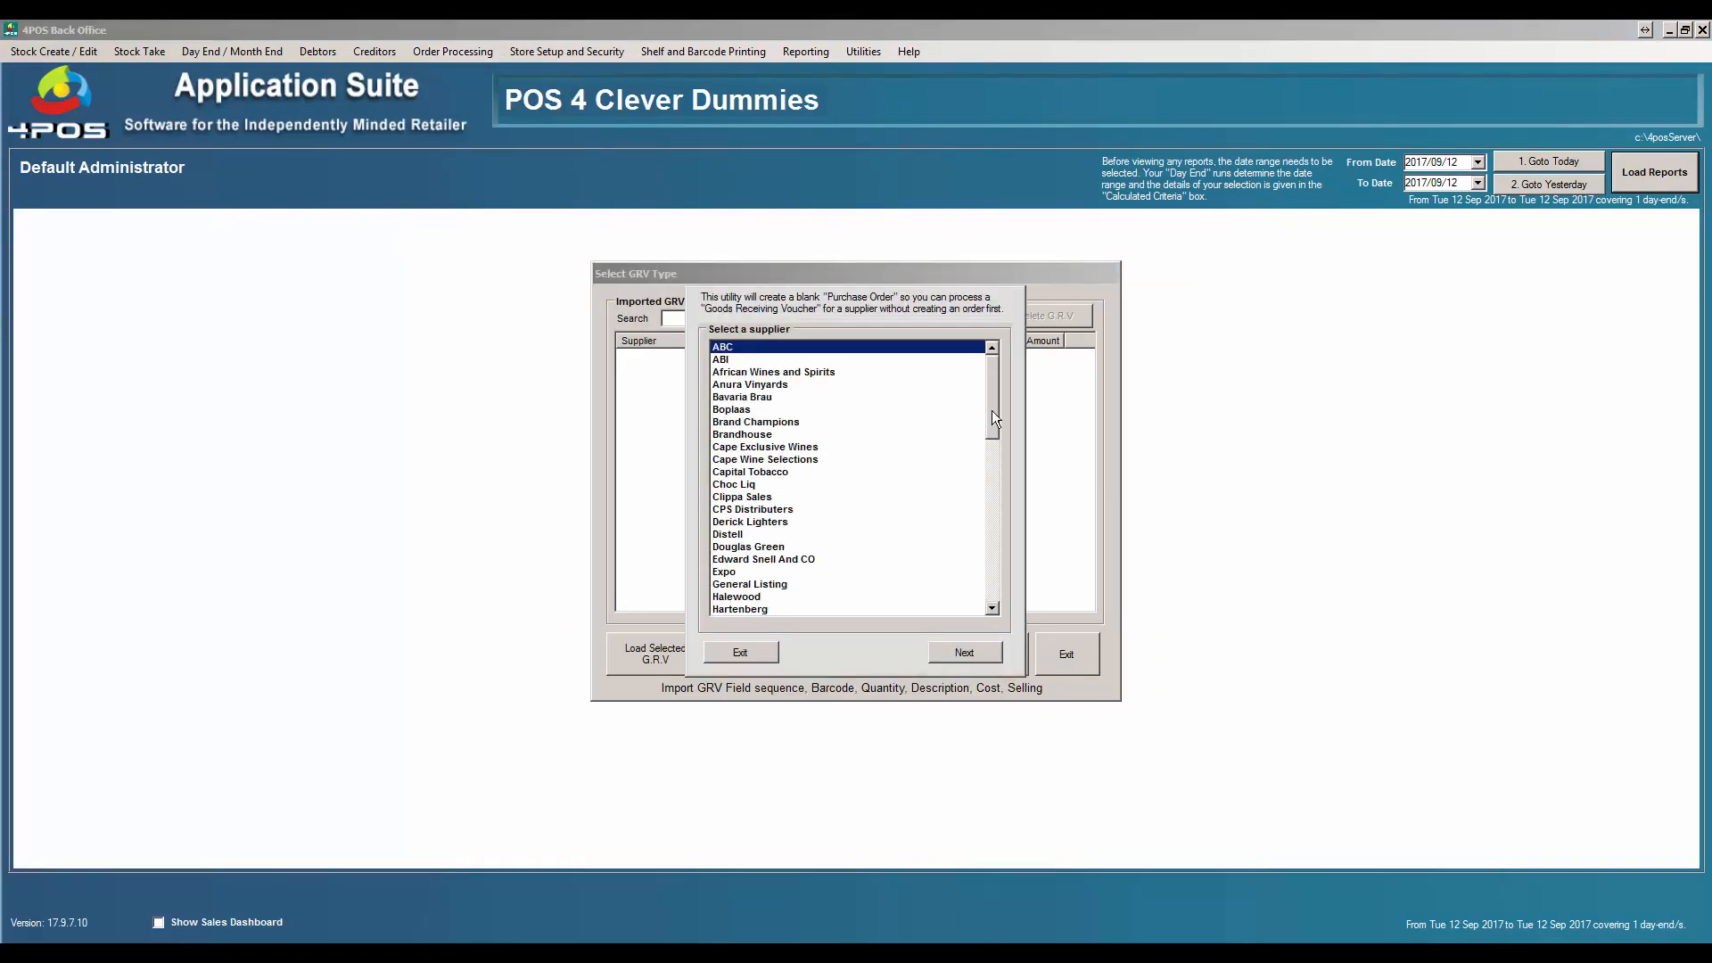
pyautogui.moveTo(992, 410); pyautogui.dragTo(988, 495)
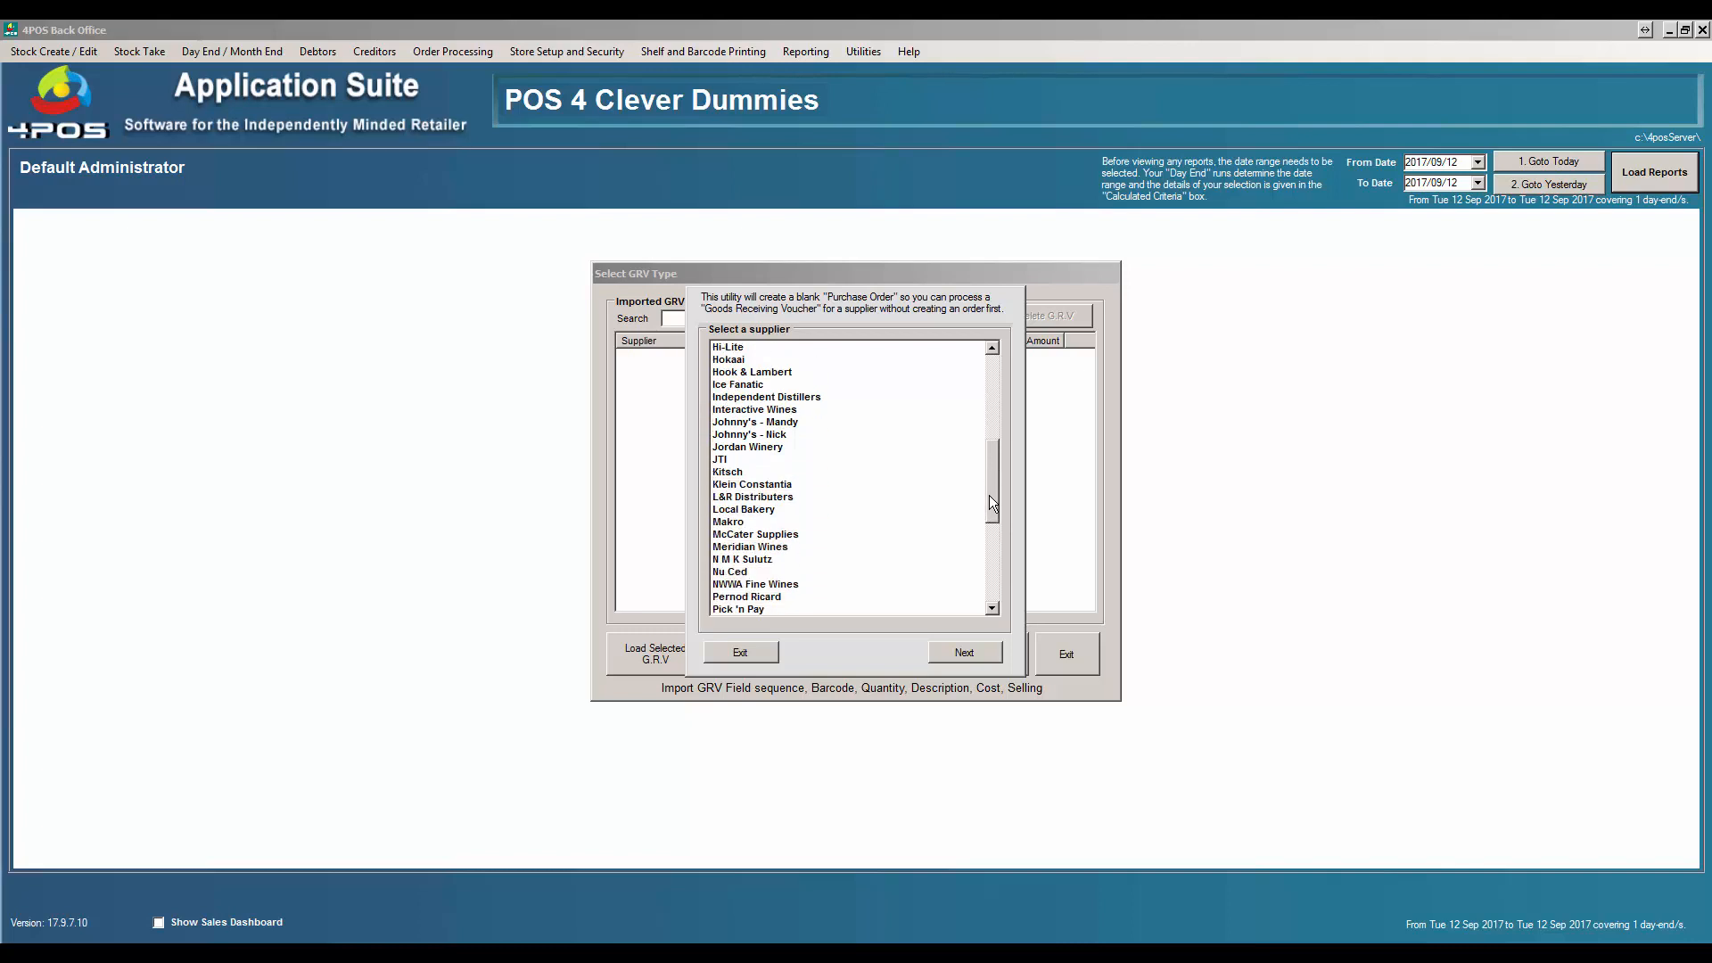
pyautogui.click(763, 496)
pyautogui.click(975, 653)
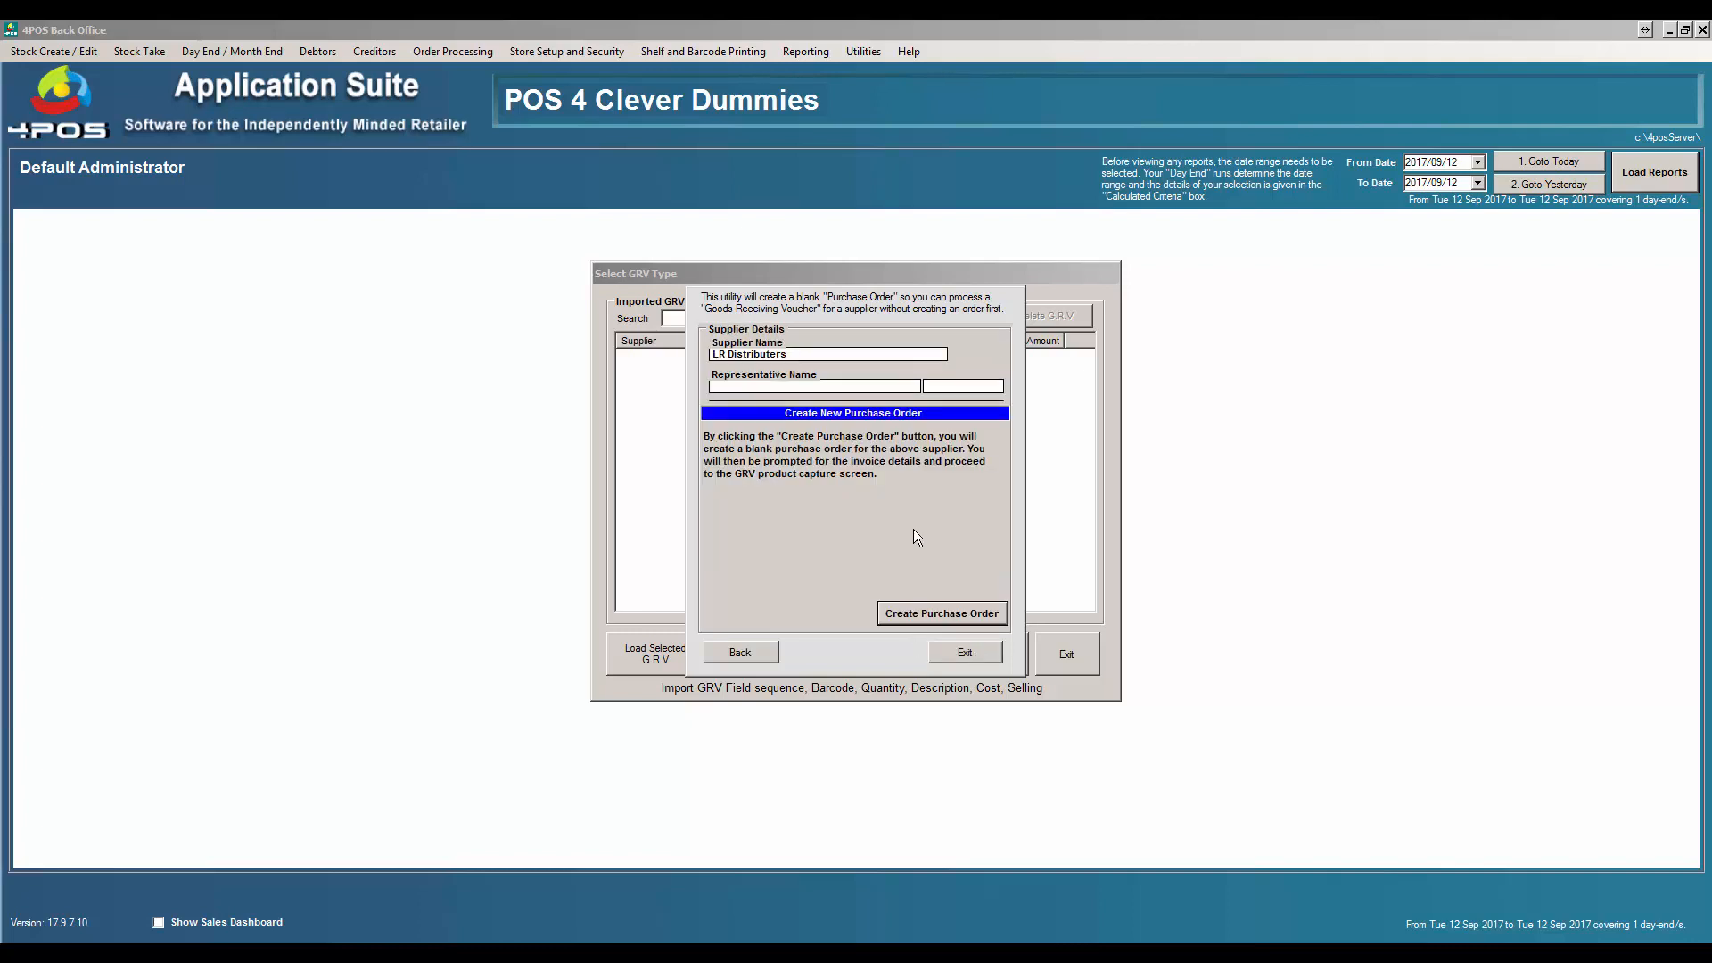
pyautogui.click(929, 614)
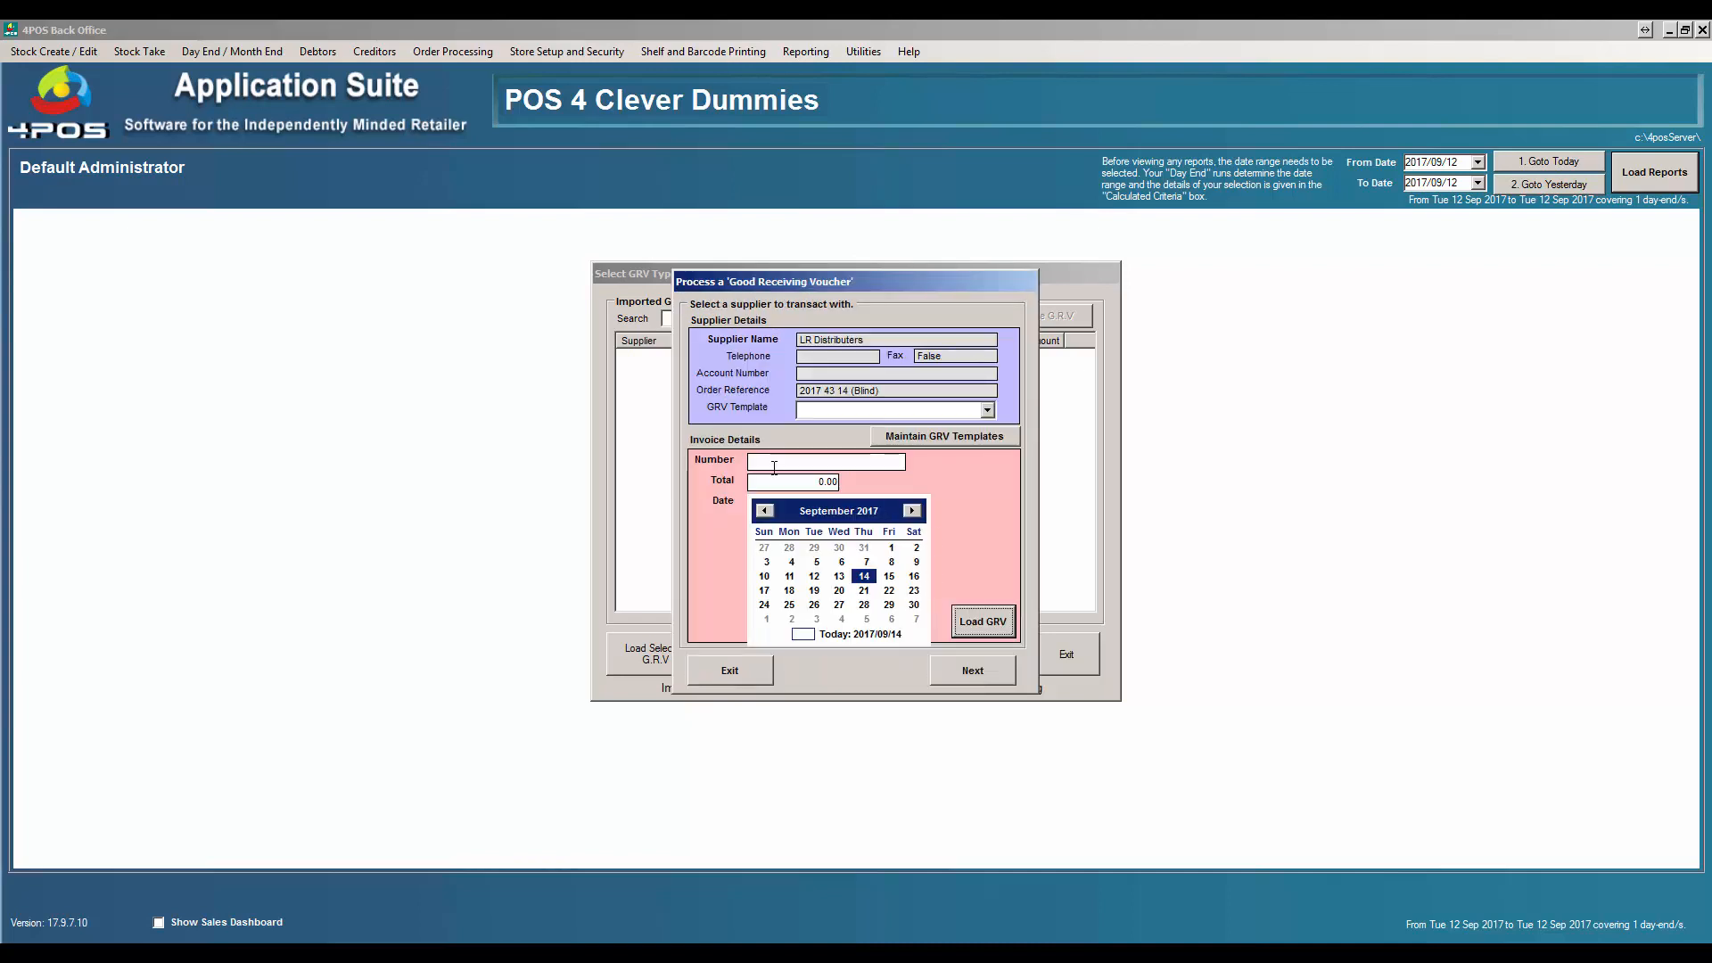
# - Enter invoice number 1234 on the GRV
pyautogui.click(774, 465)
pyautogui.write('1234')
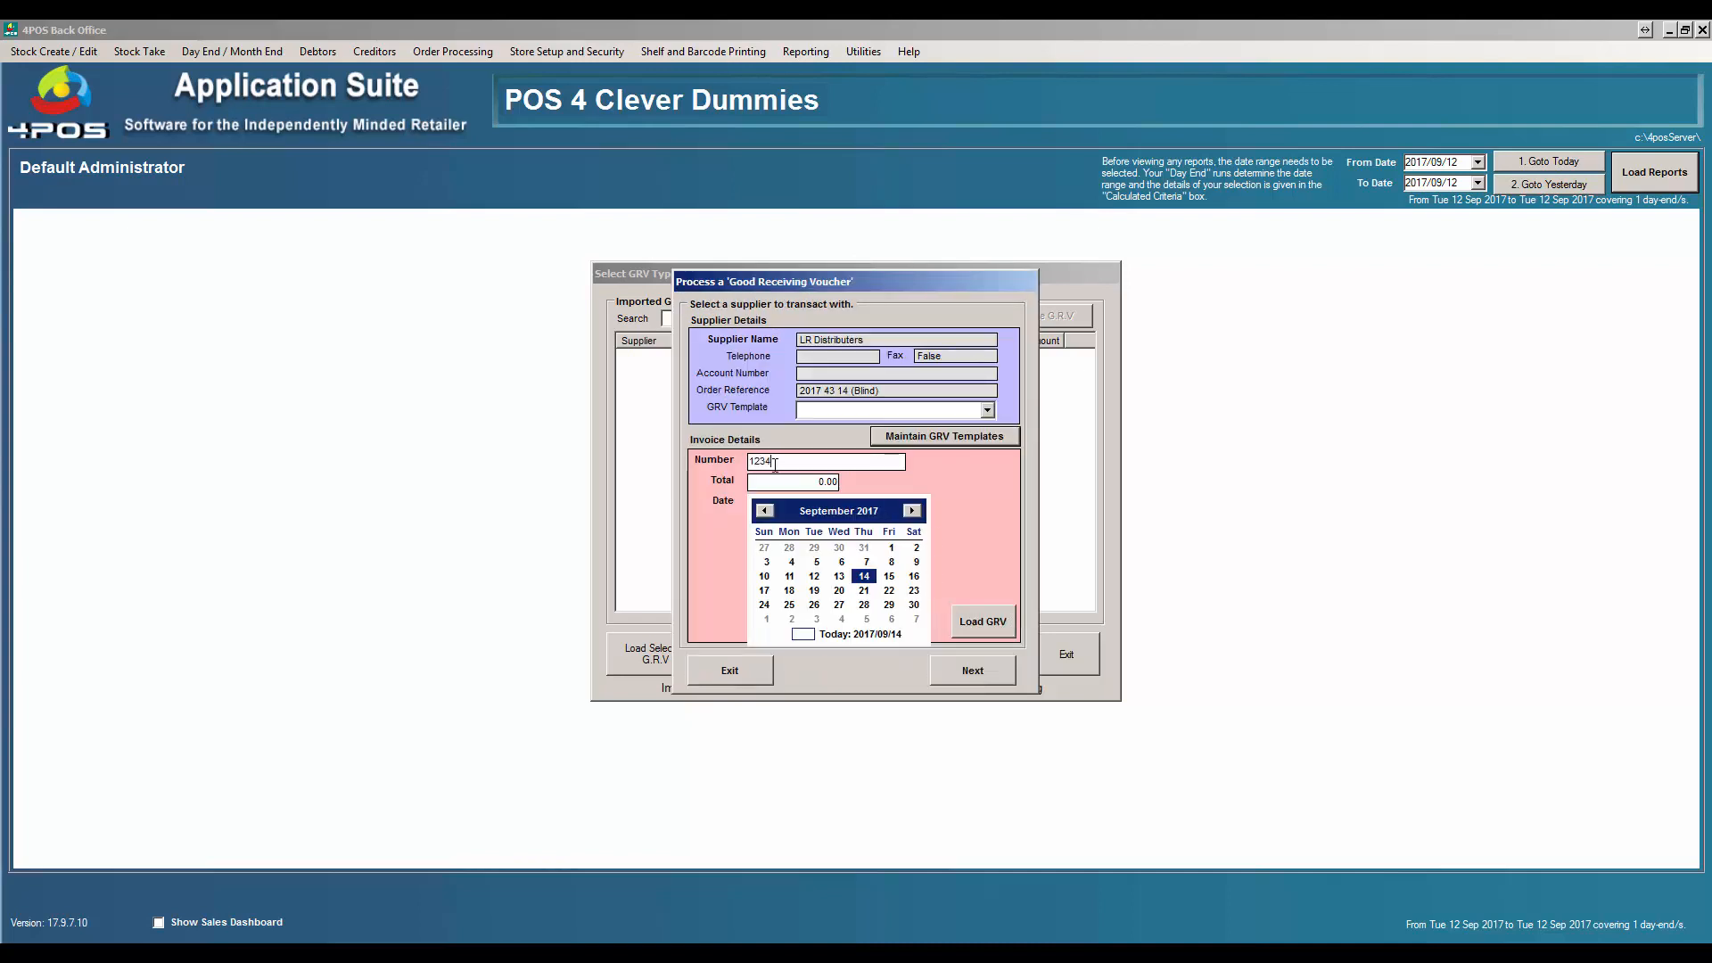
pyautogui.click(775, 482)
# - Enter invoice total 1212, load the GRV and add 4 units of LG TV 48"
pyautogui.write('1212')
pyautogui.click(982, 622)
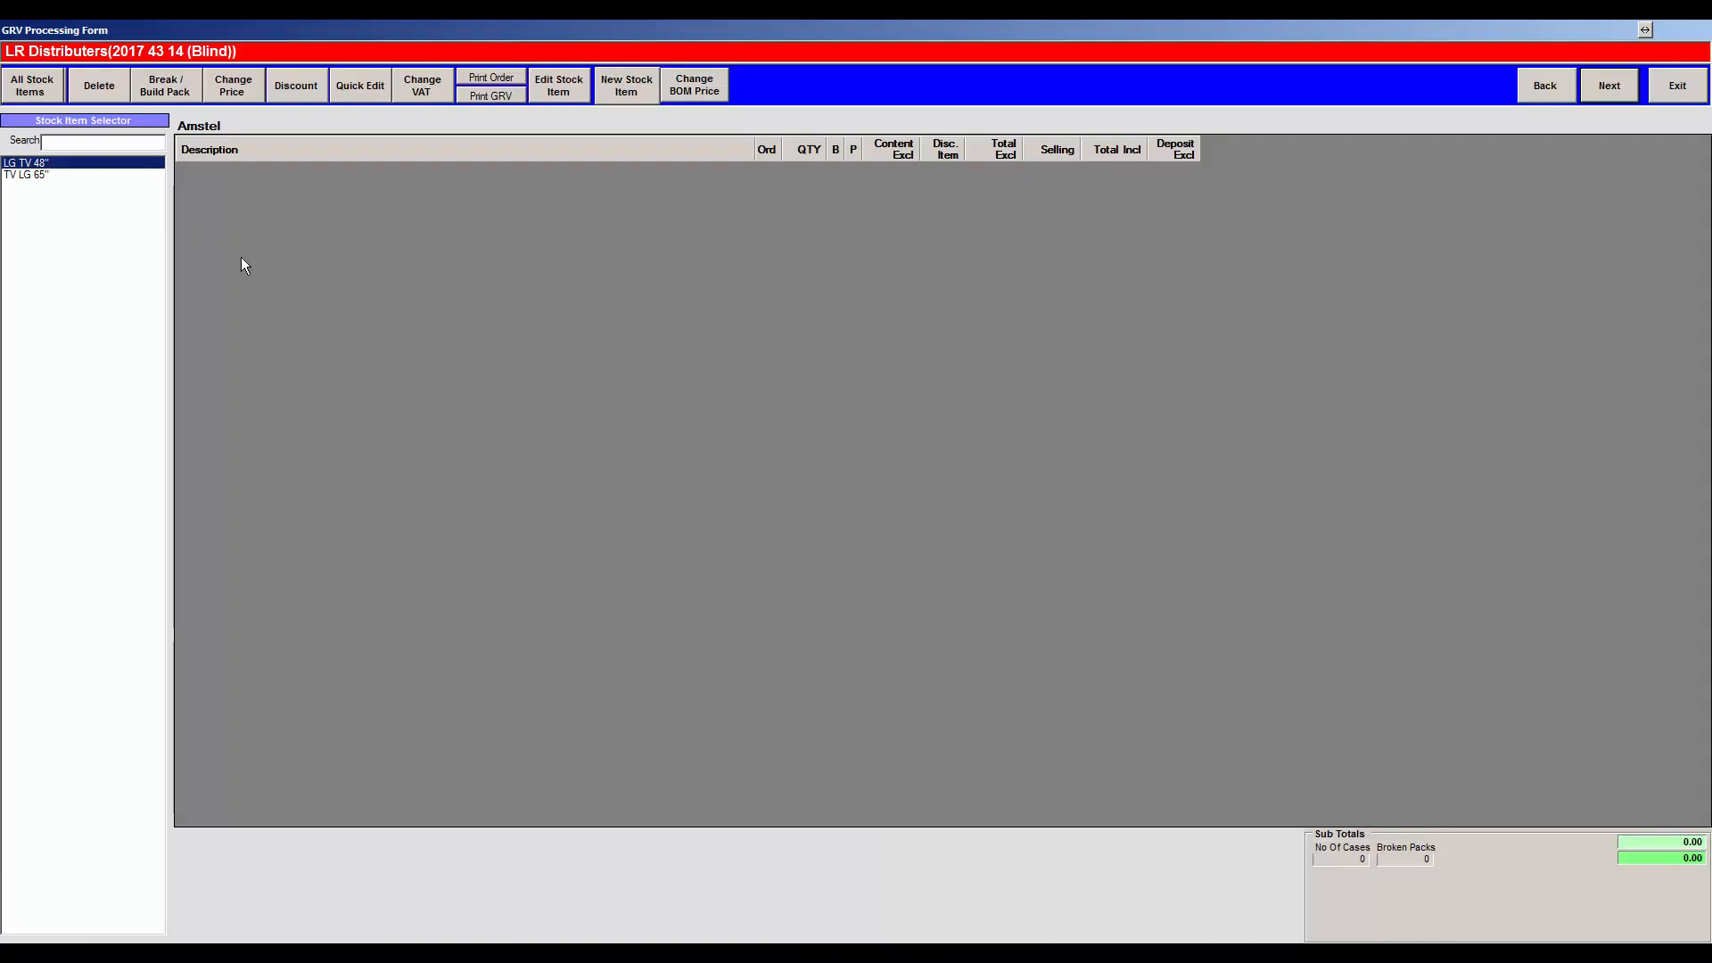
pyautogui.doubleClick(54, 163)
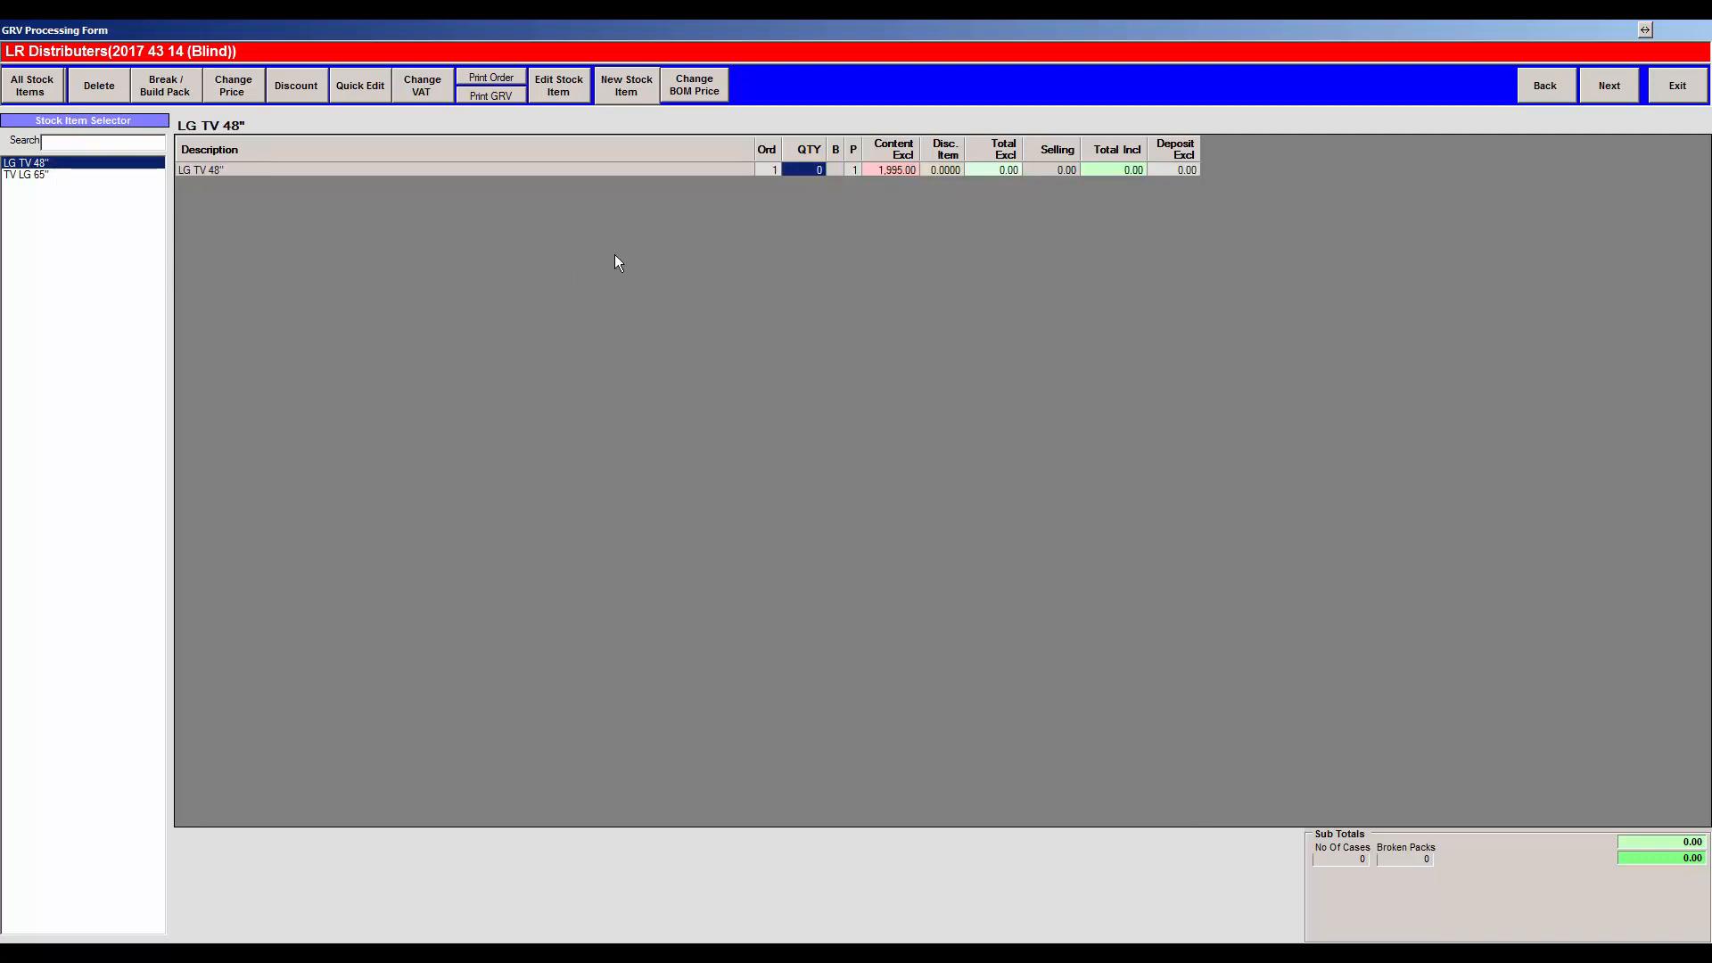
pyautogui.write('4')
pyautogui.press('Return')
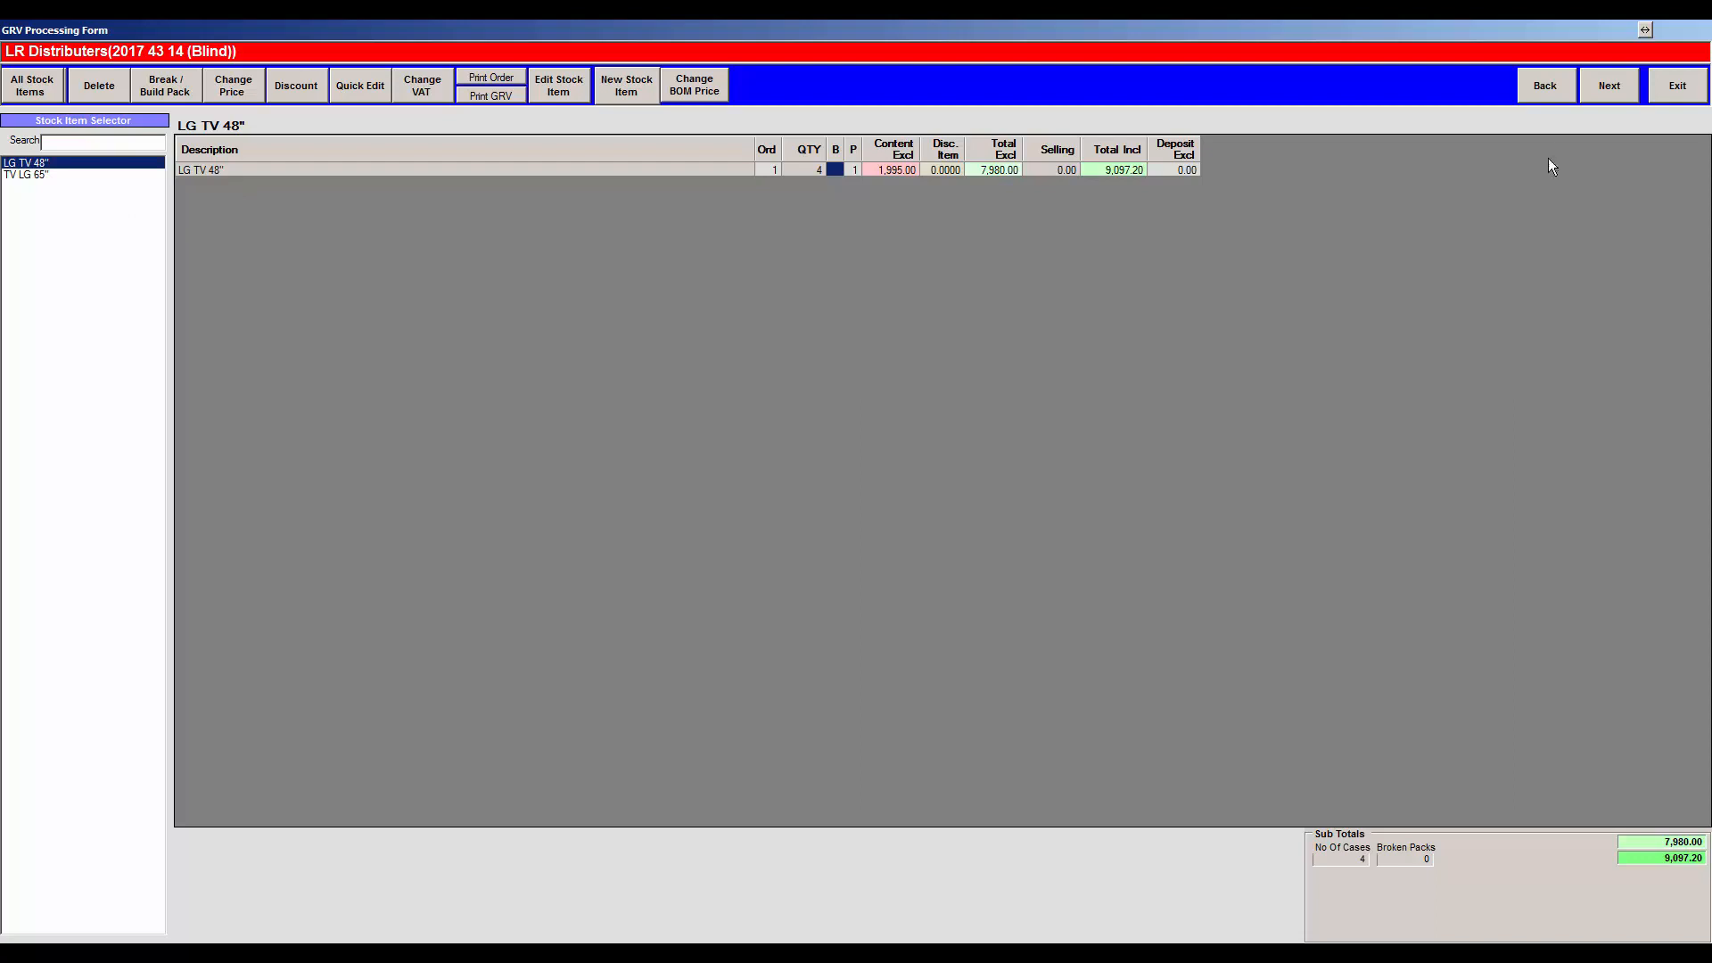
# - Advance to the GRV summary showing 9,097.20 inclusive and choose to process it
pyautogui.click(1608, 87)
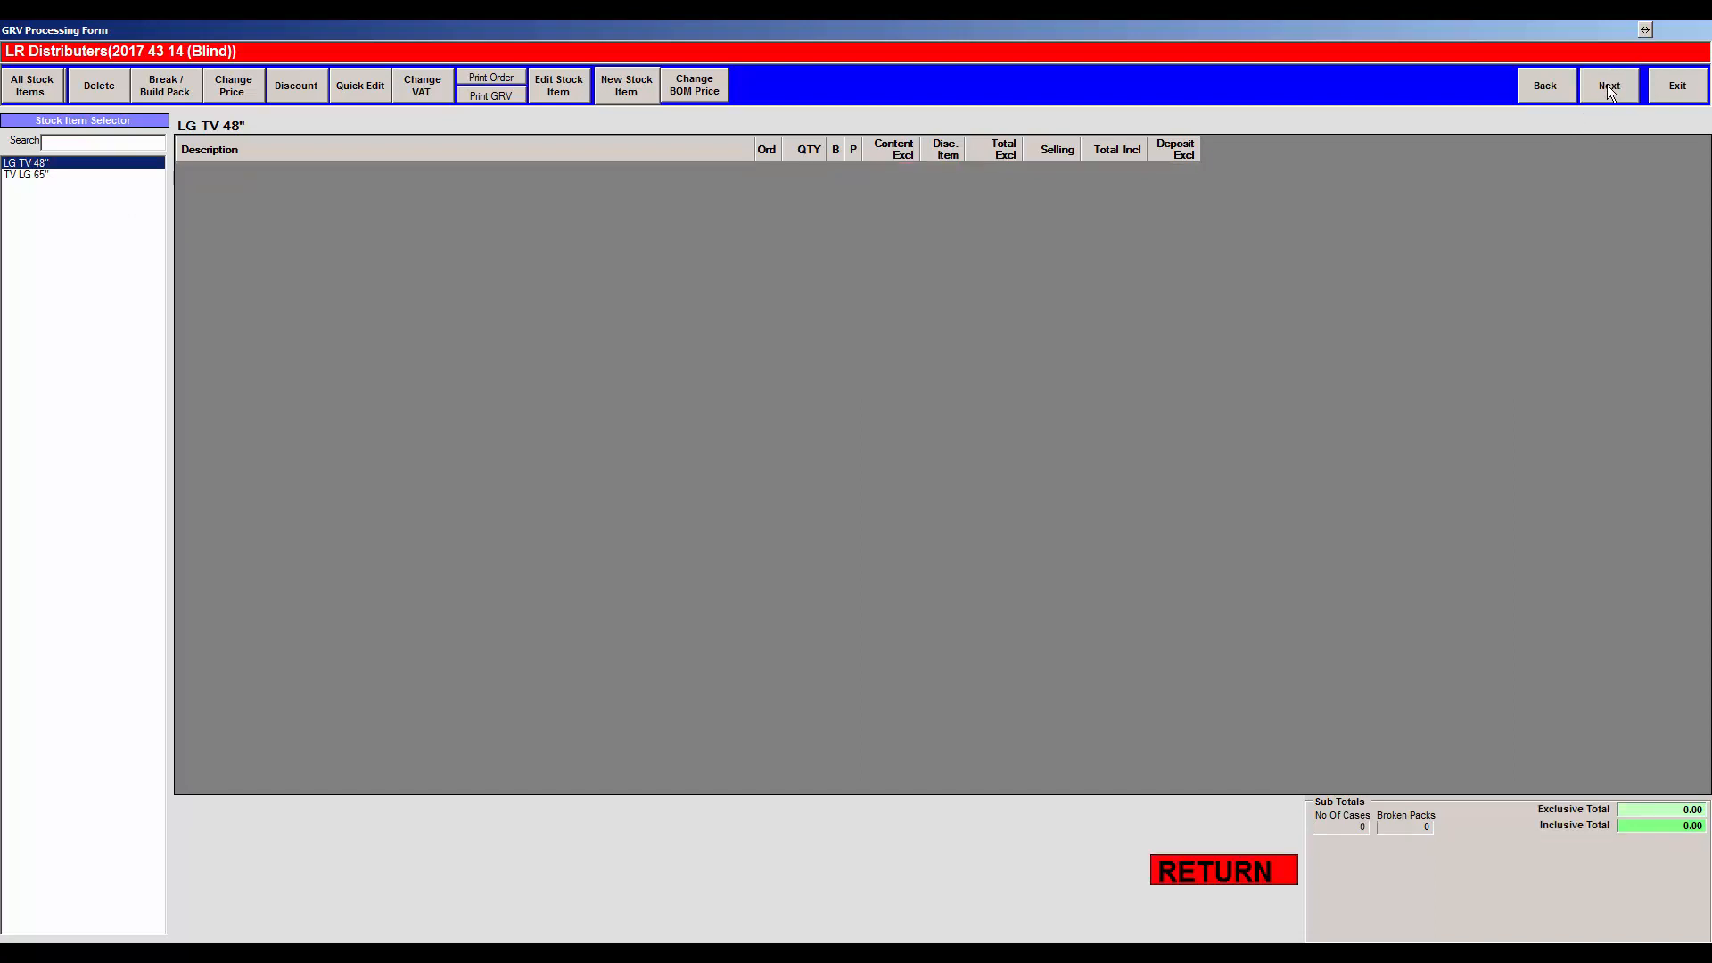
pyautogui.click(1604, 93)
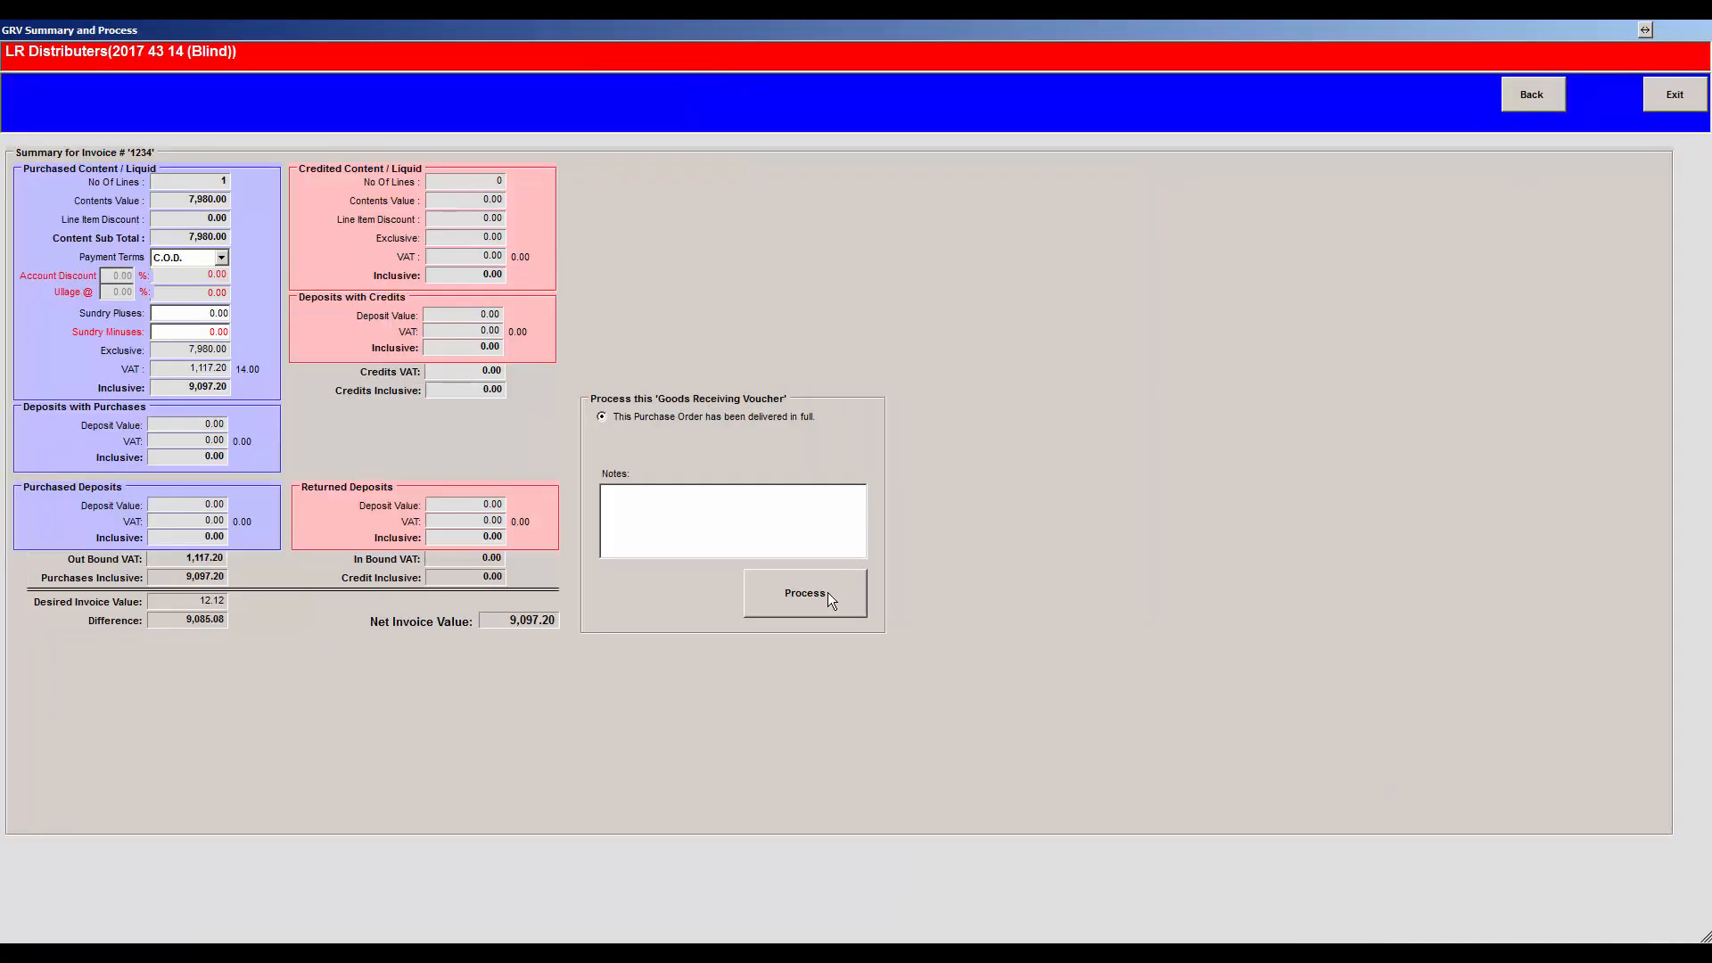
pyautogui.click(827, 592)
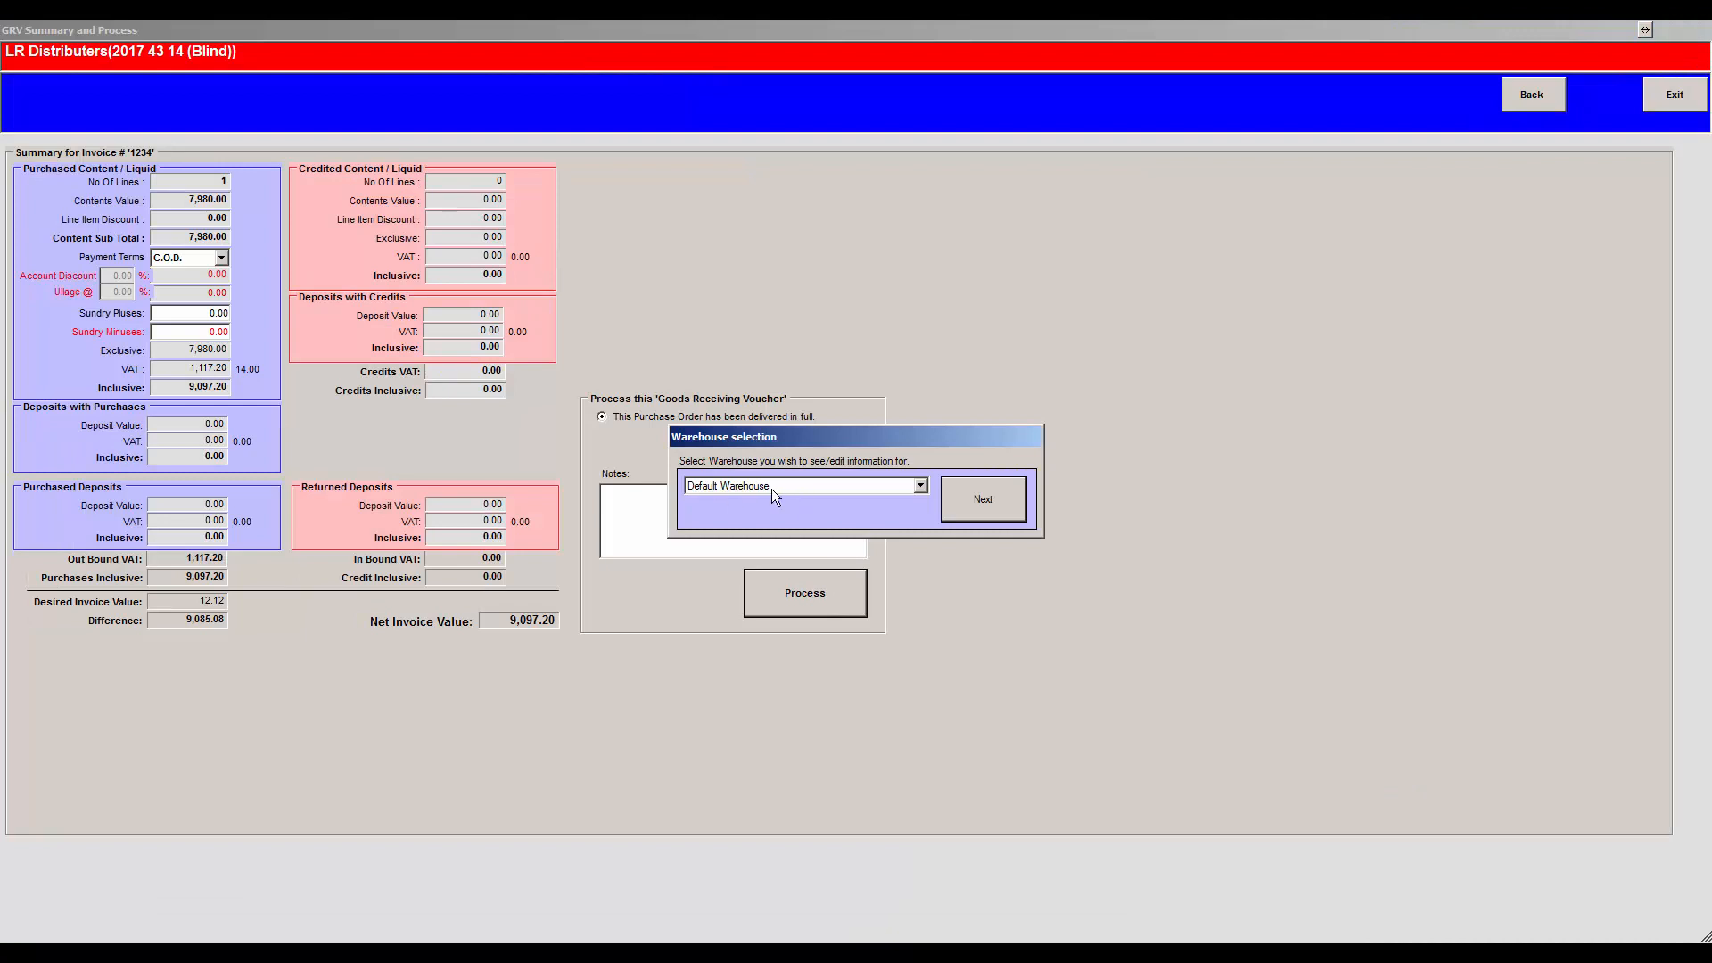
# - Receive the GRV into Default Warehouse and confirm committing it to stock
pyautogui.click(978, 509)
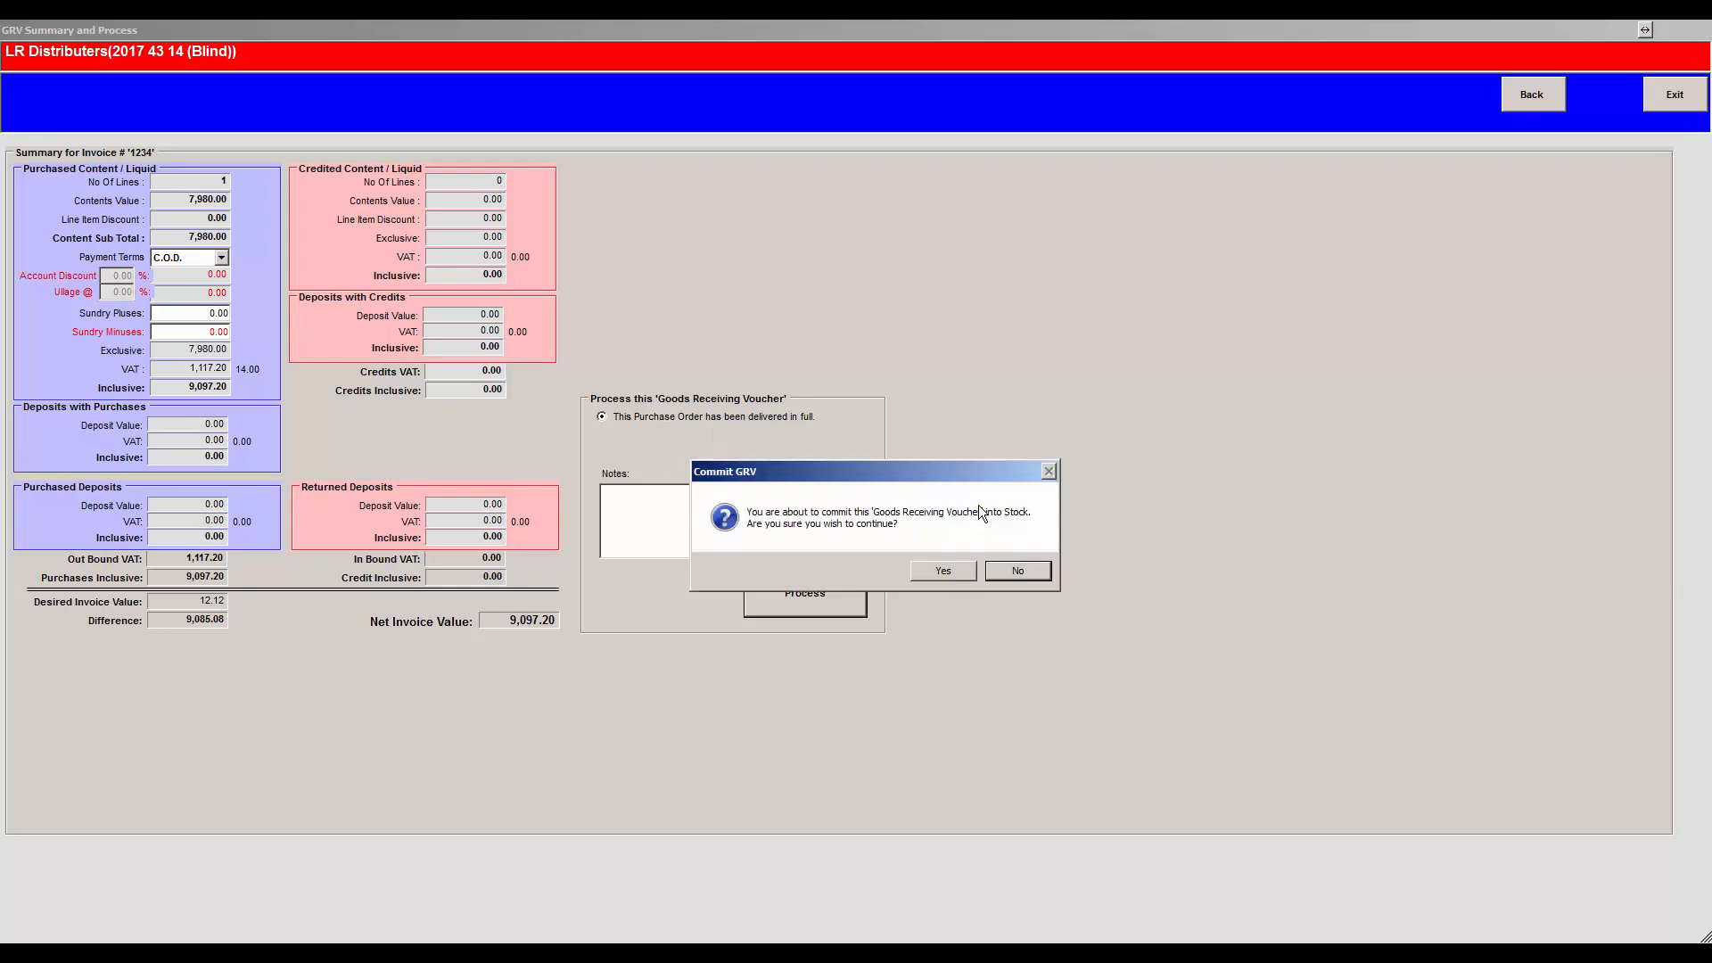
pyautogui.click(951, 576)
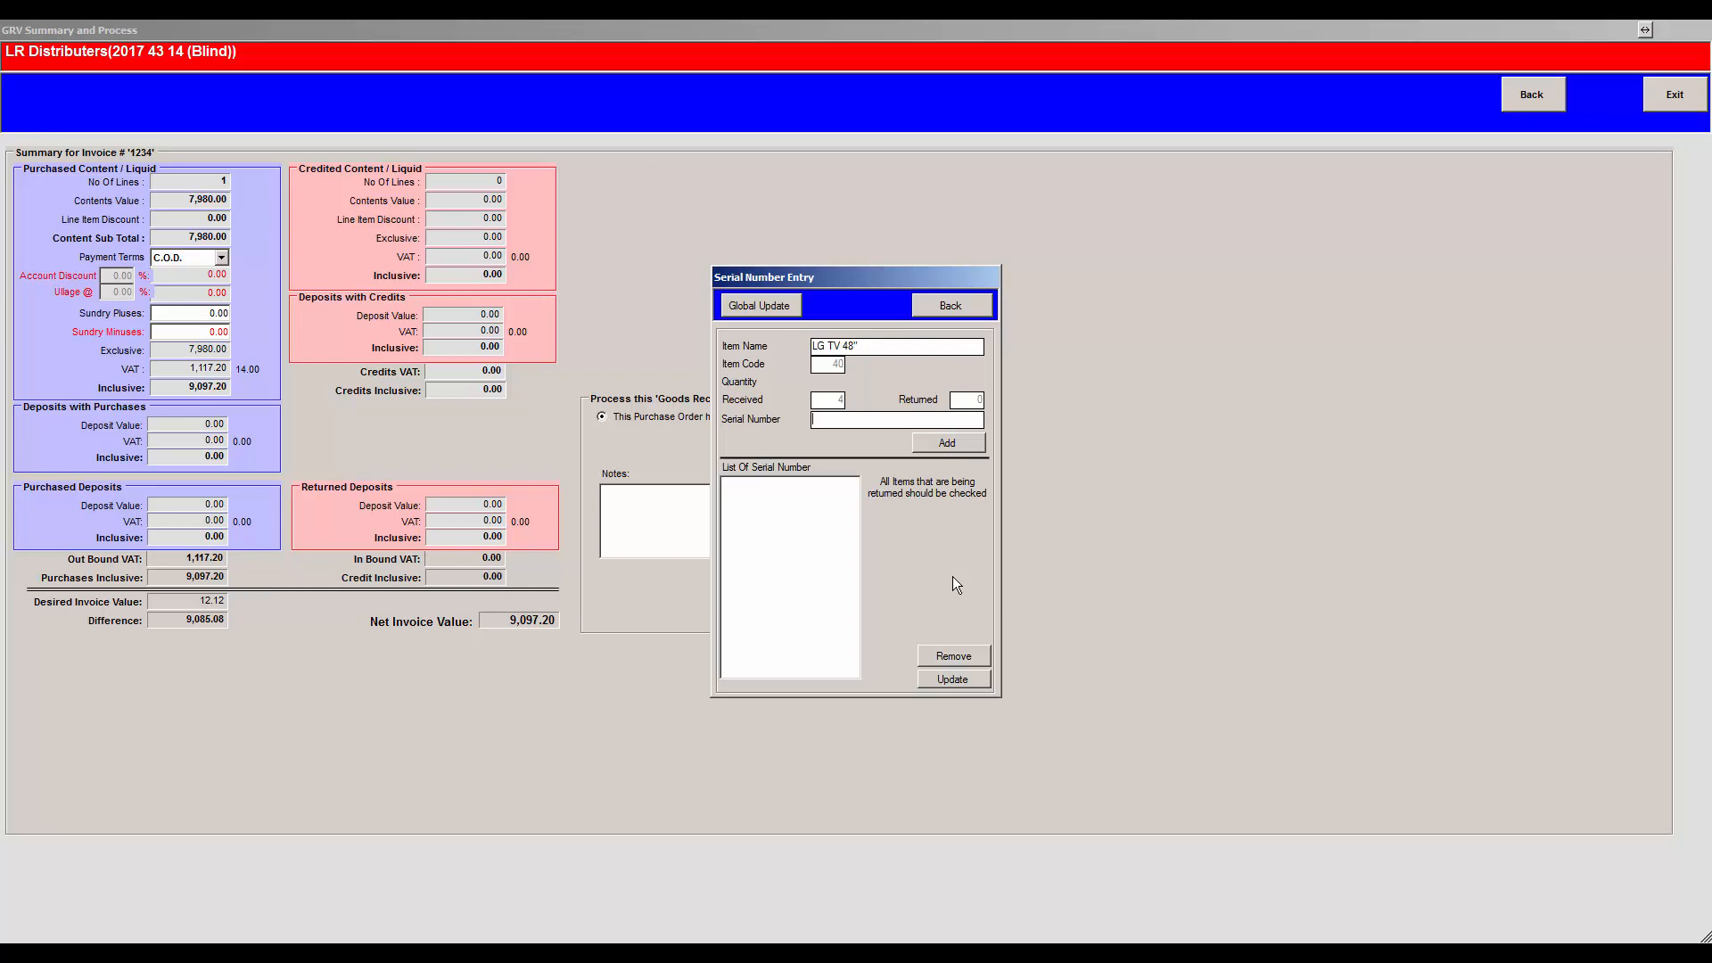
# - Record serial numbers 1001, 1002, 1003 and 1004 for the four TVs and update
pyautogui.write('1001')
pyautogui.click(947, 443)
pyautogui.write('1002')
pyautogui.click(912, 436)
pyautogui.write('1003')
pyautogui.click(912, 437)
pyautogui.write('1004')
pyautogui.click(911, 436)
pyautogui.click(952, 679)
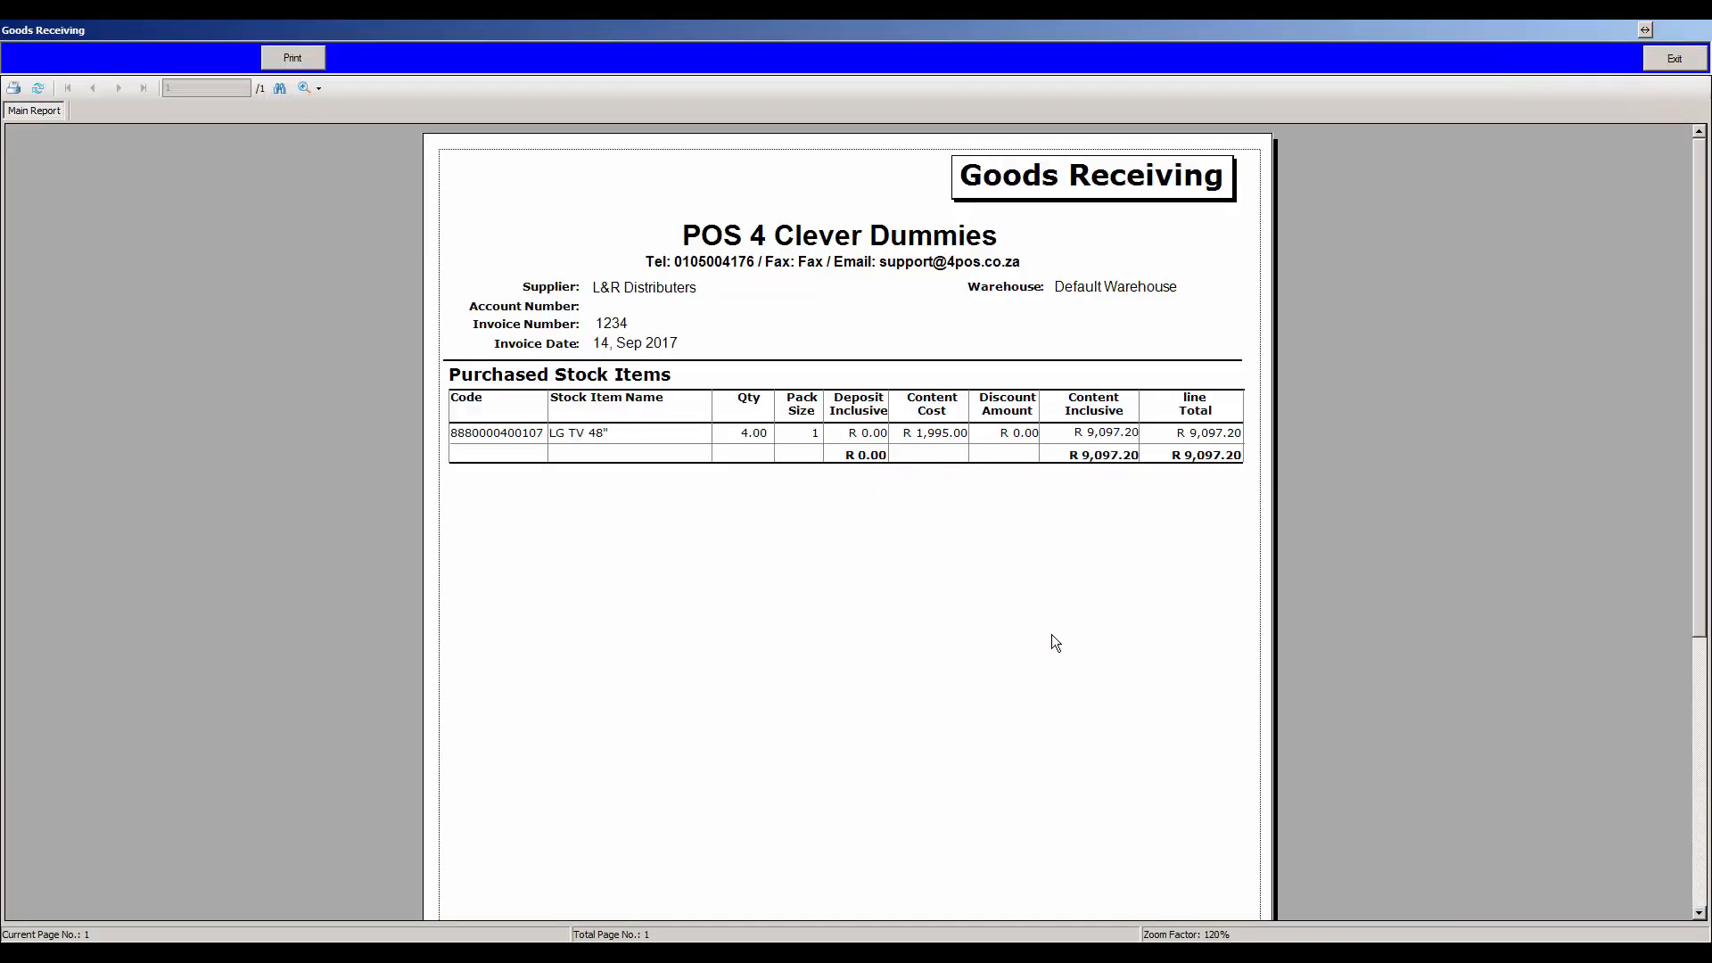
# - Close the Goods Receiving report and reopen LG TV 48" from the 'tv'-filtered stock picker
pyautogui.click(1700, 727)
pyautogui.click(1674, 60)
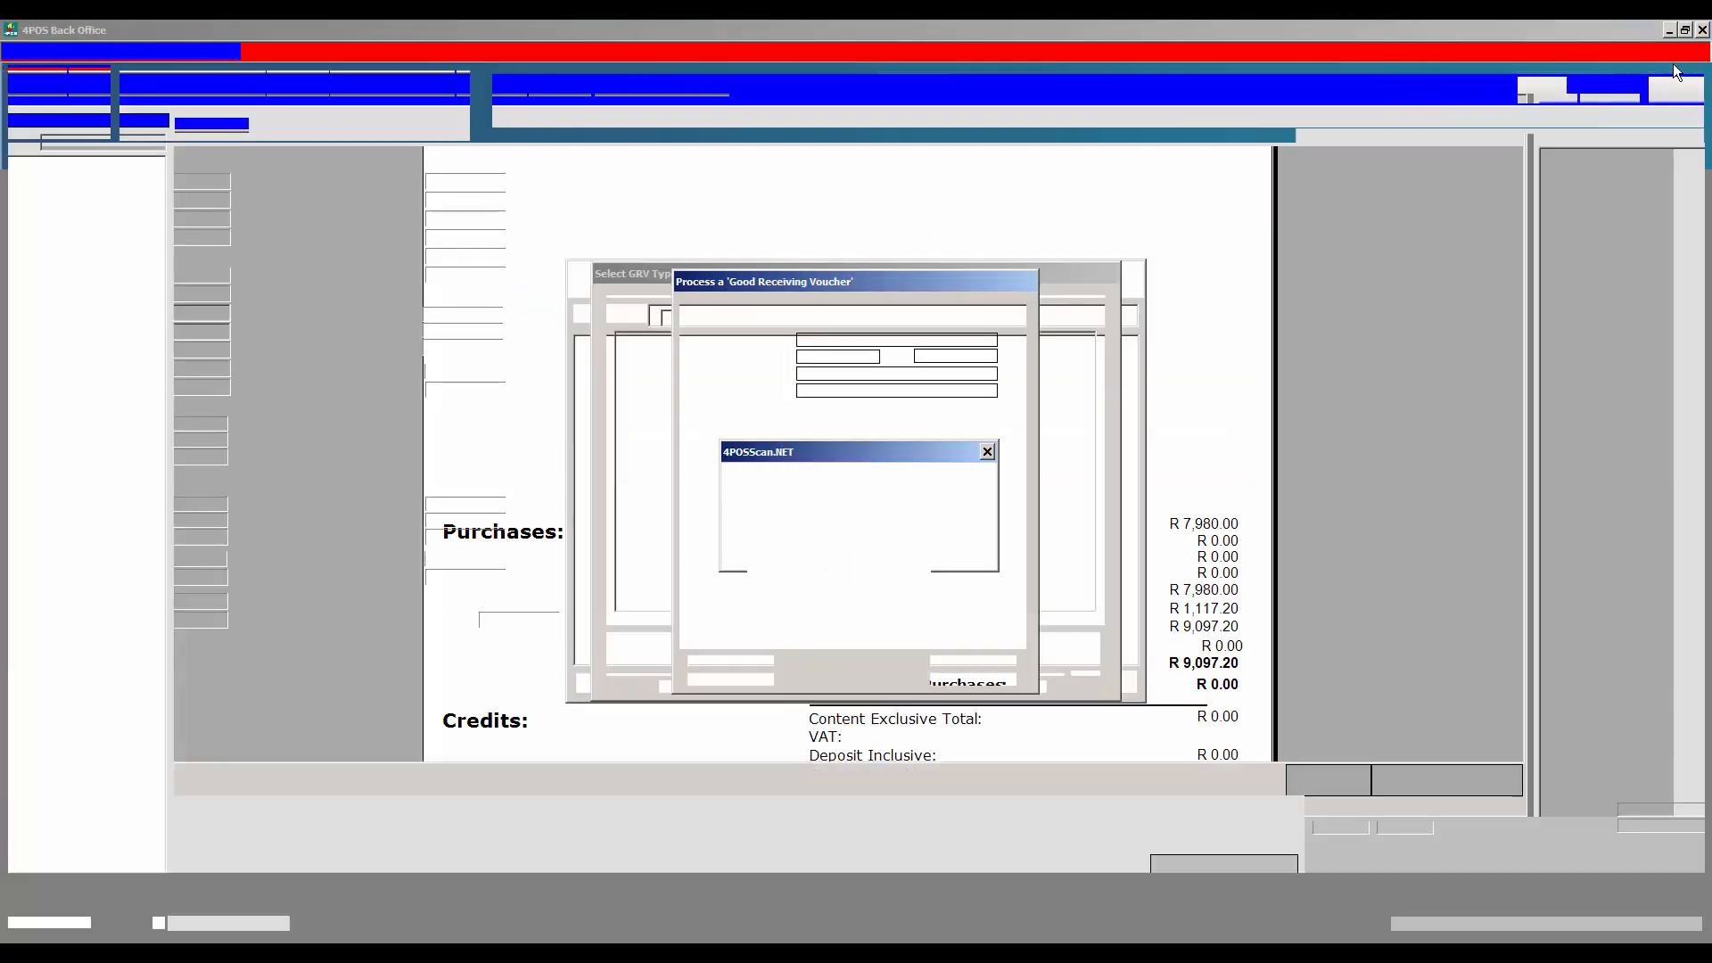
pyautogui.click(48, 51)
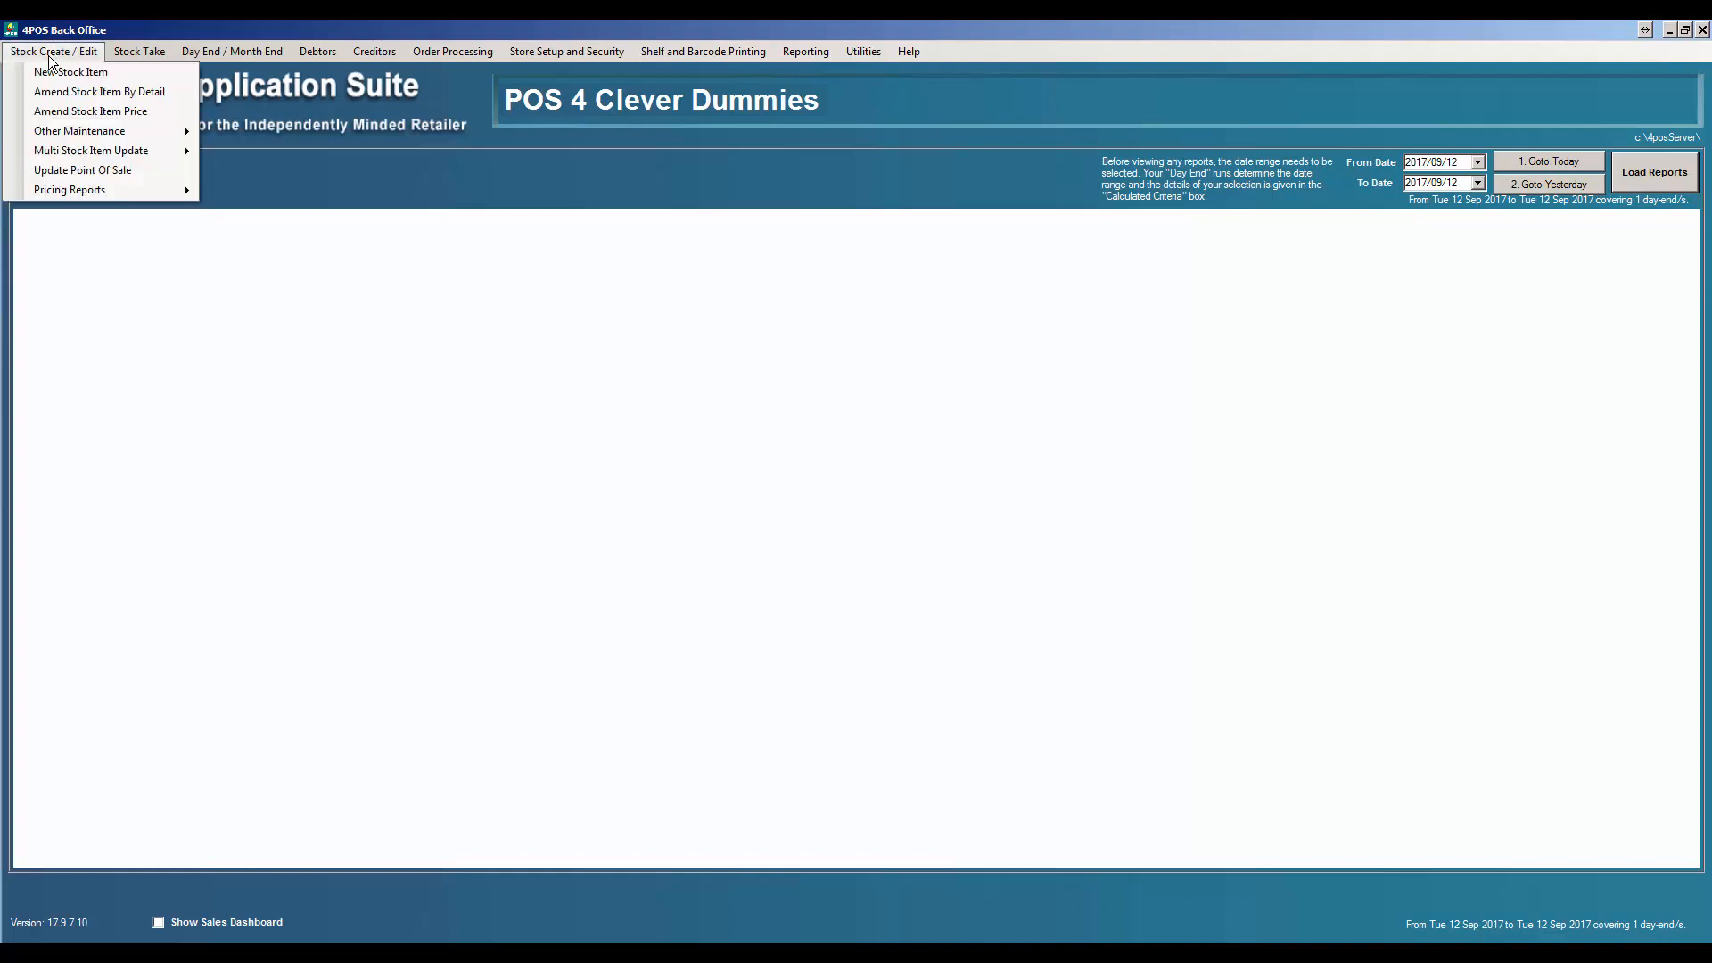
pyautogui.click(81, 93)
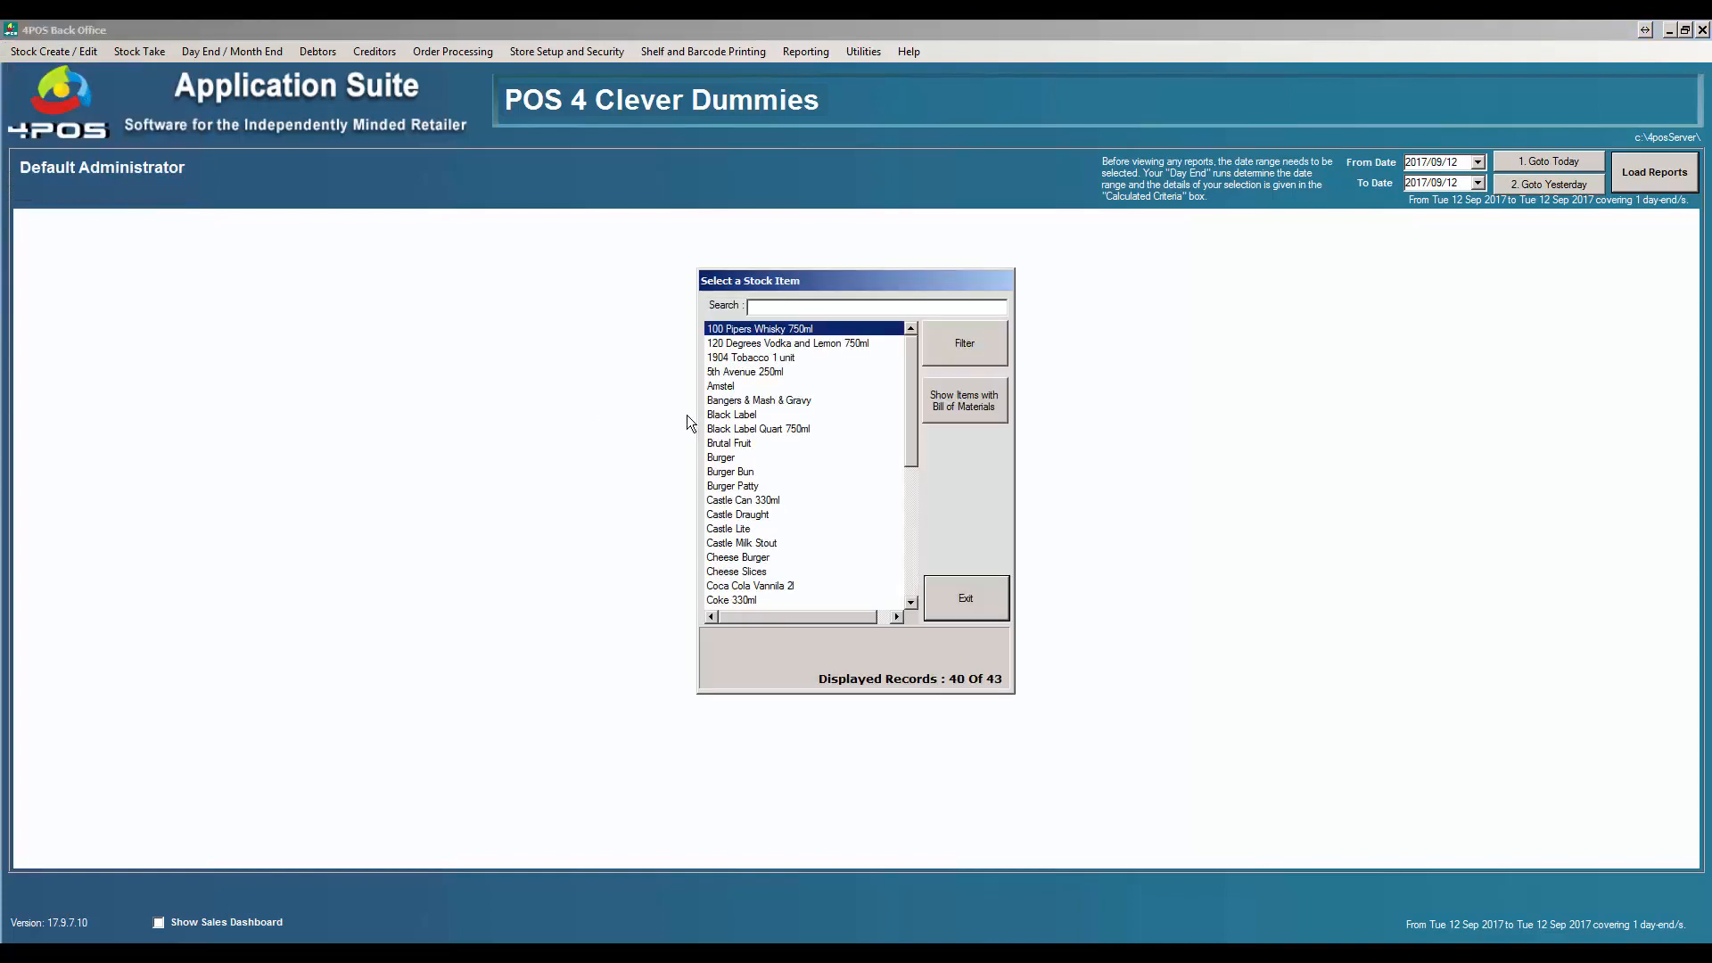
pyautogui.write('tv')
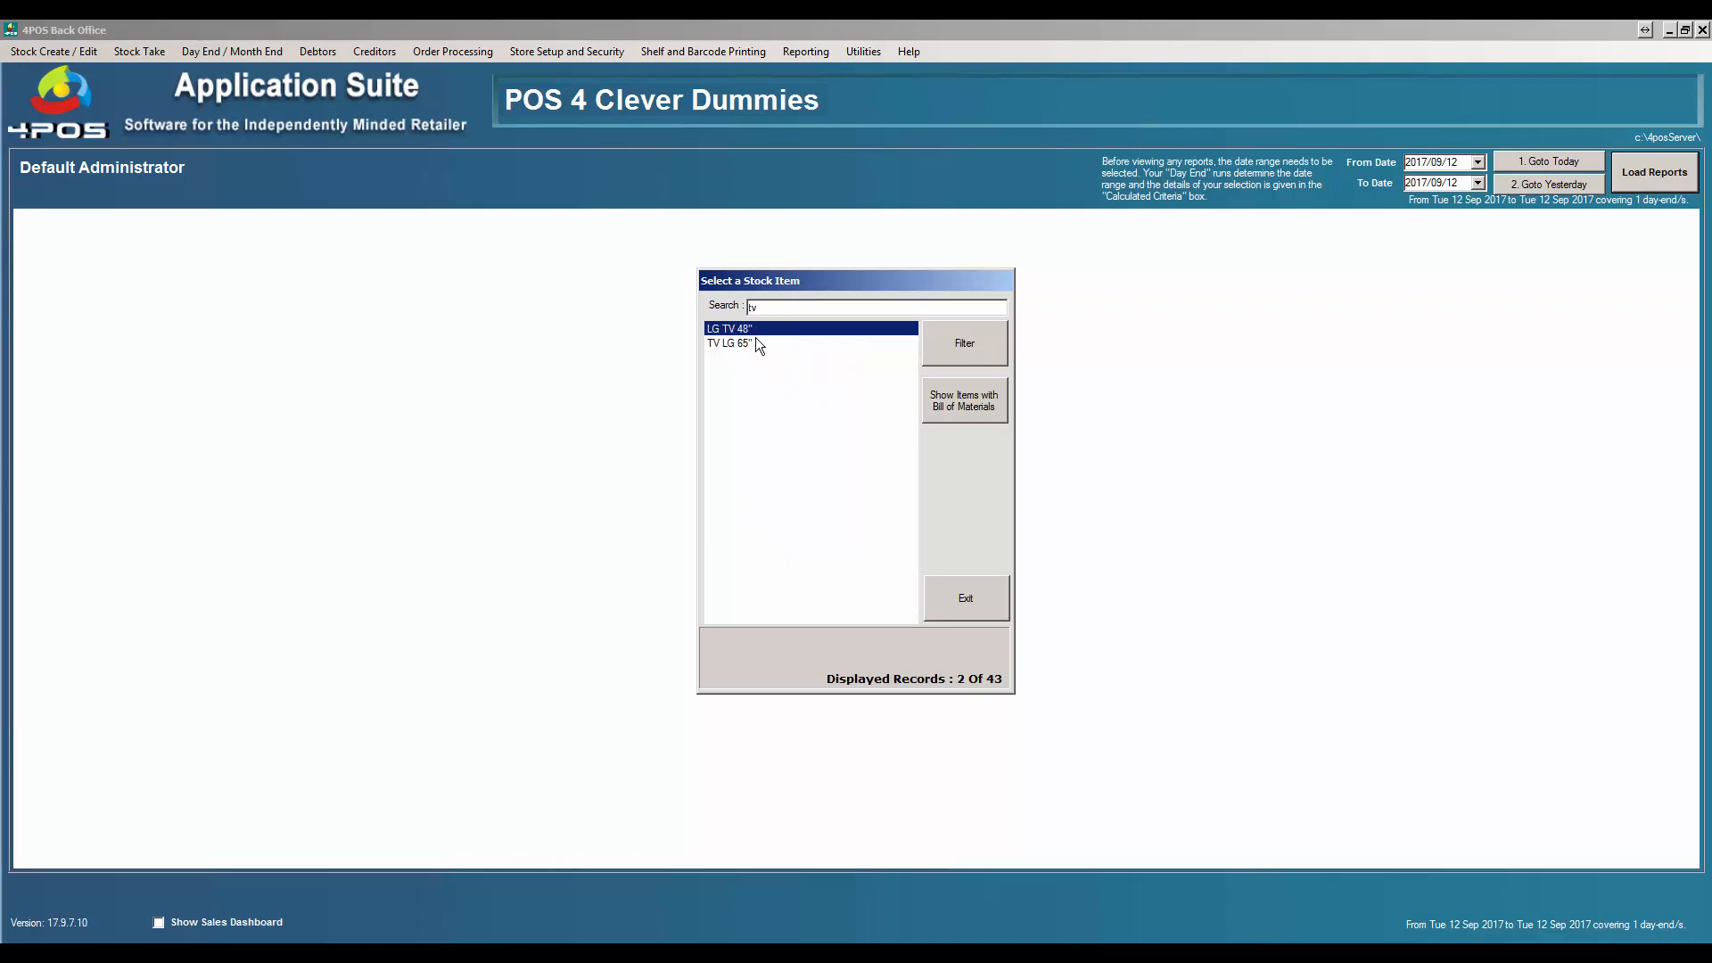
pyautogui.doubleClick(756, 328)
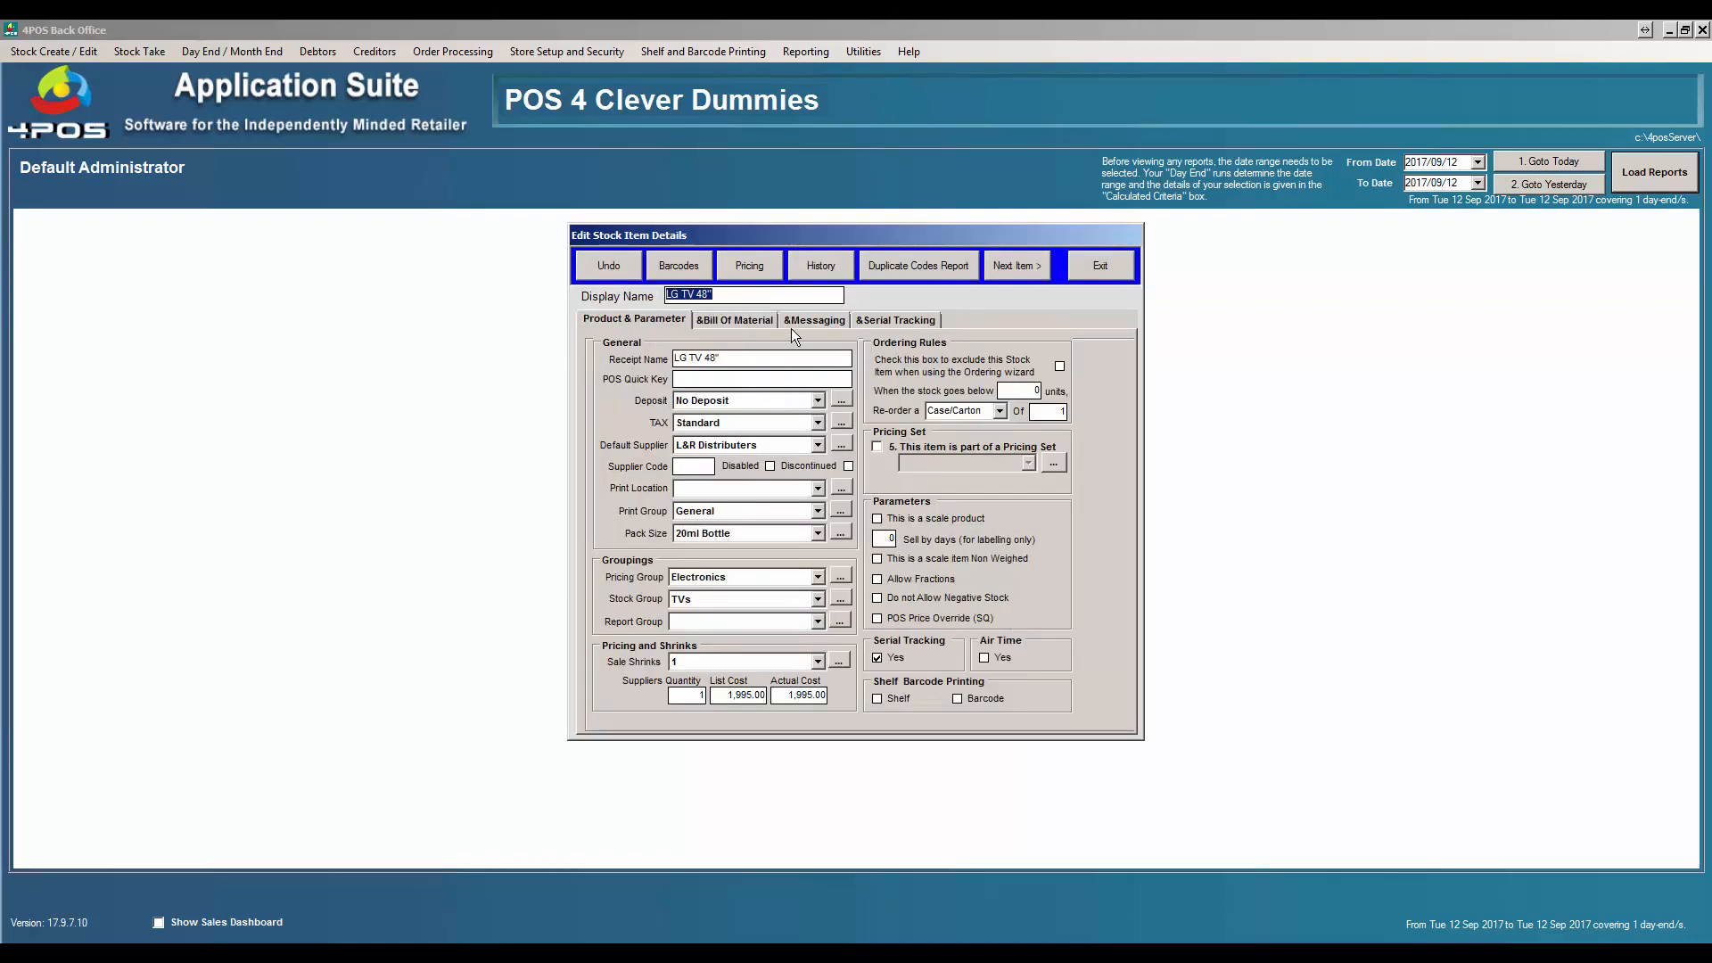
# - Verify LG TV 48"'s history and serials 1001–1004, then close back to the Back Office main screen
pyautogui.click(819, 269)
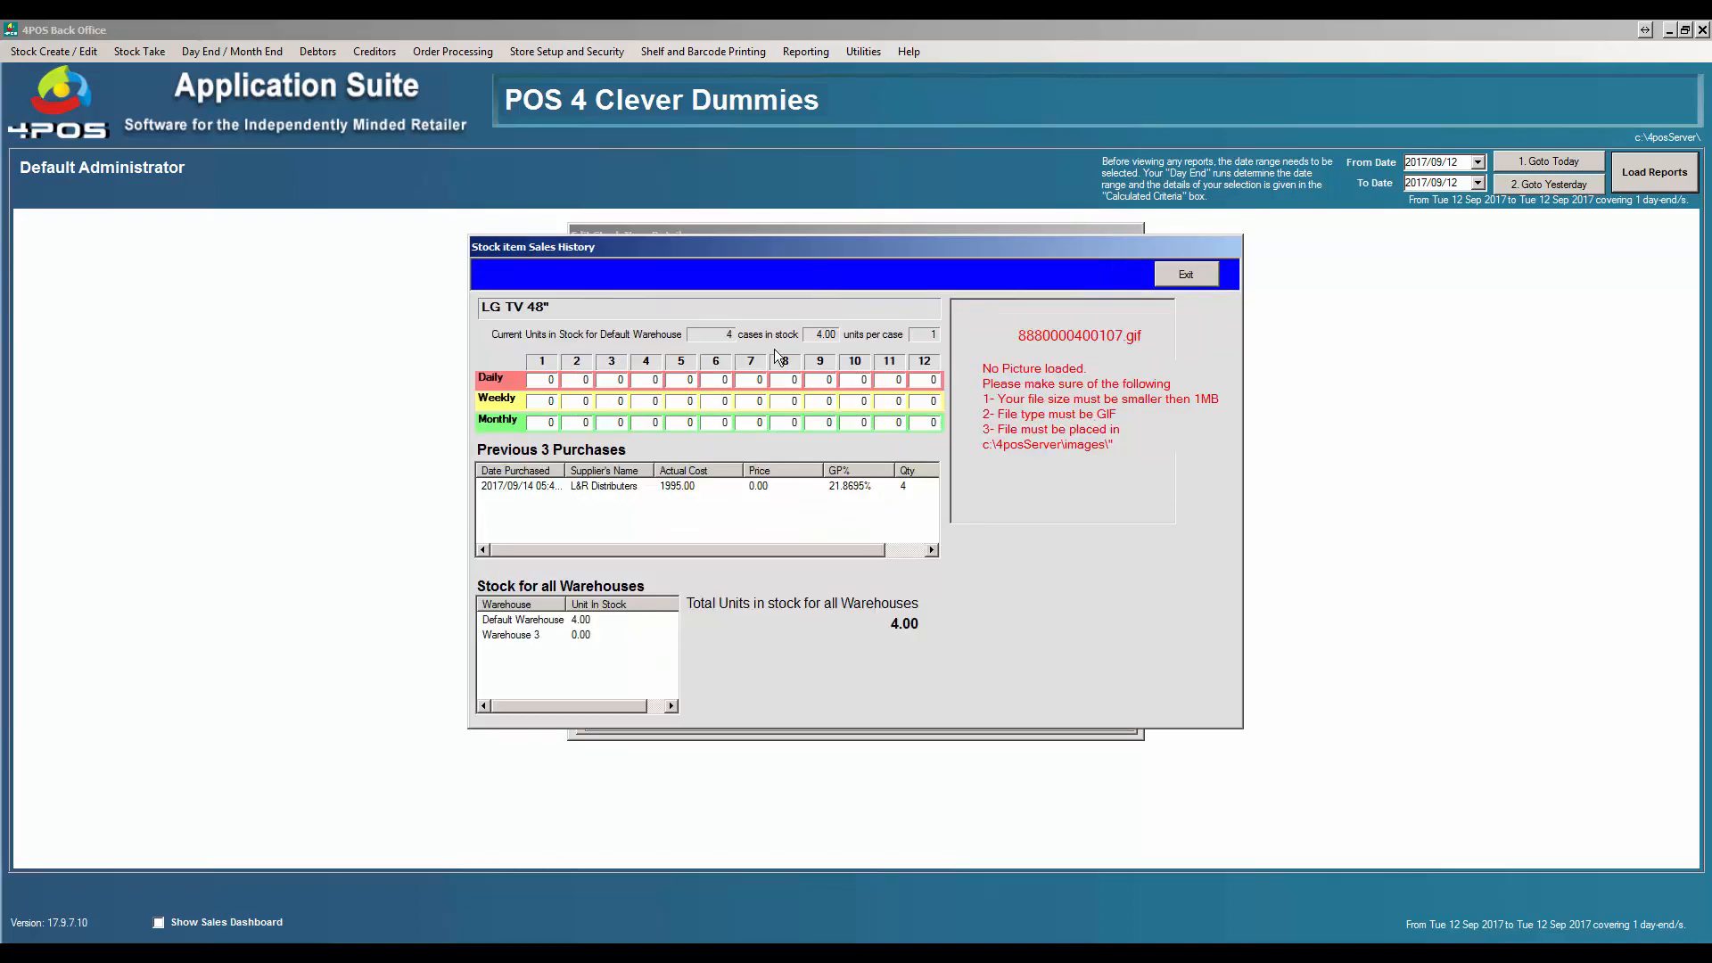
pyautogui.click(1186, 274)
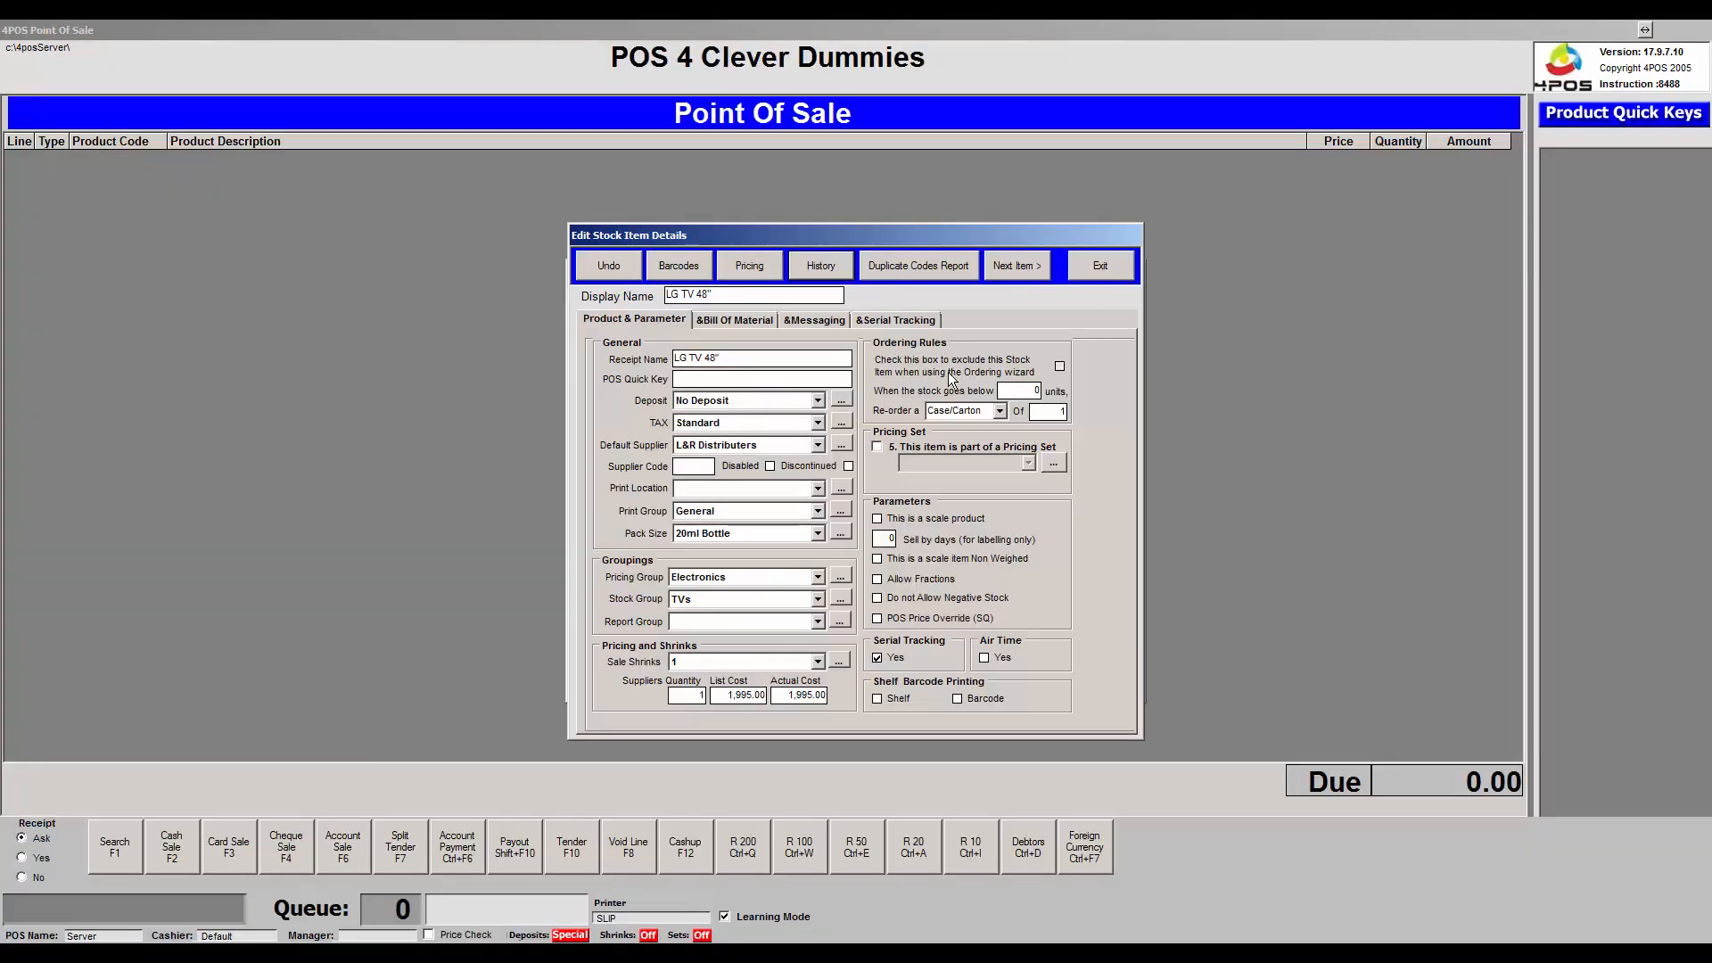
pyautogui.click(926, 319)
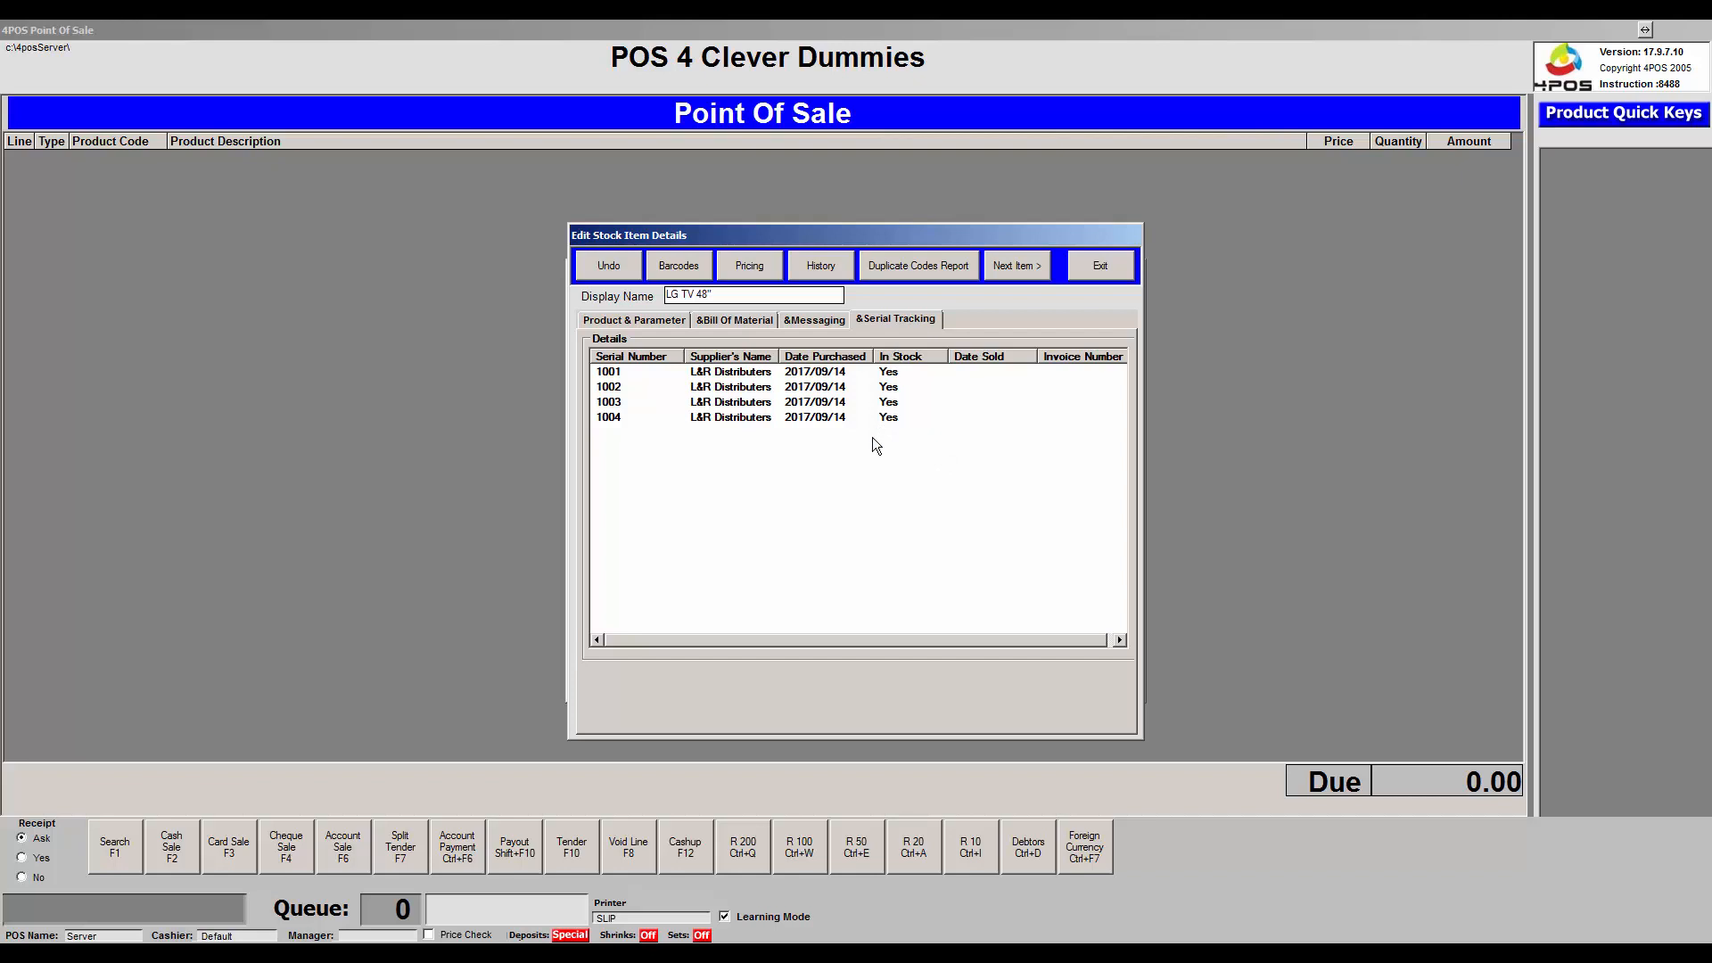
pyautogui.click(1110, 266)
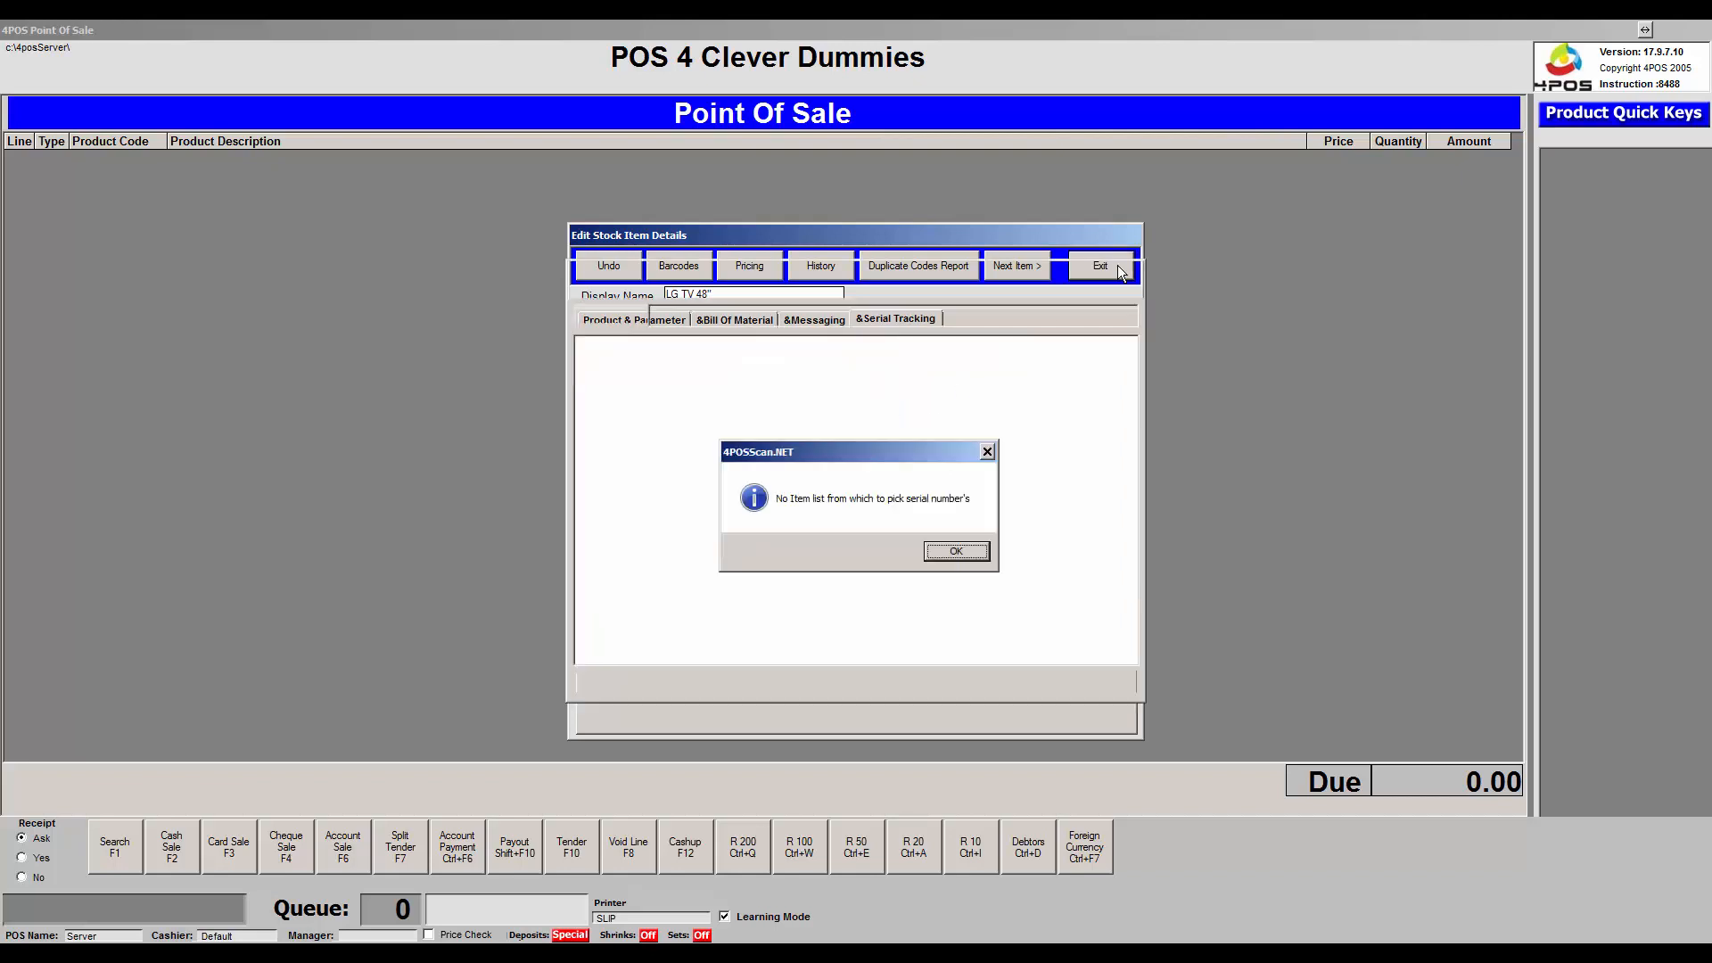
pyautogui.press('Return')
pyautogui.click(988, 603)
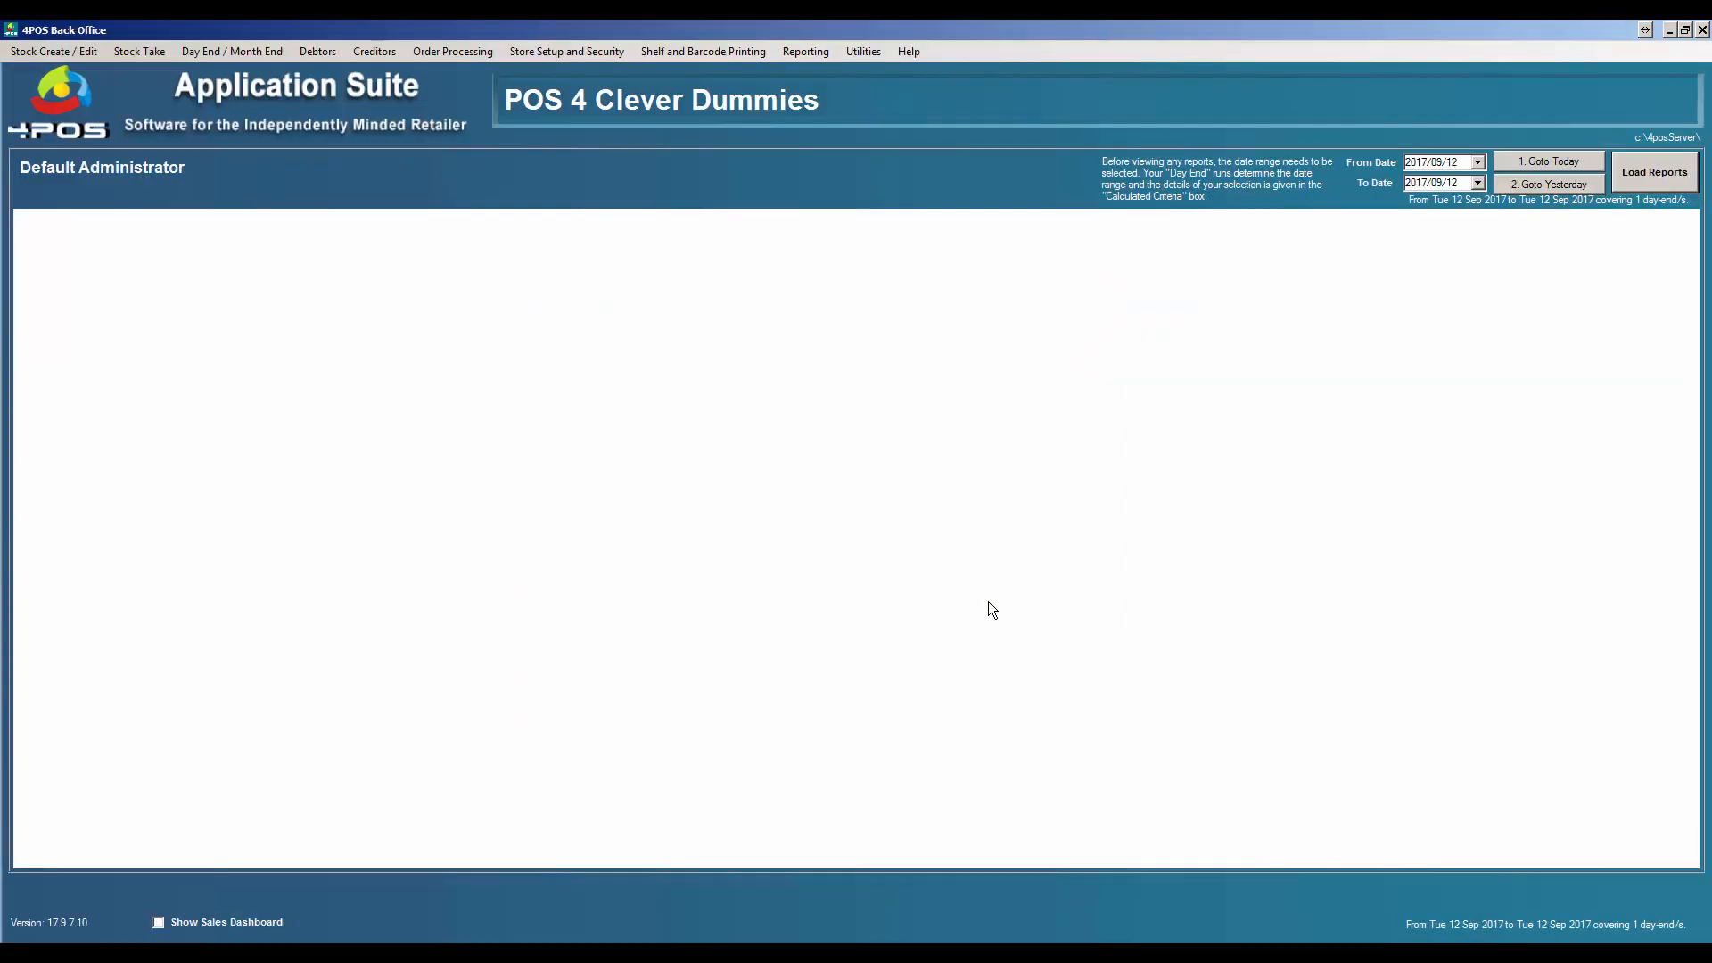
# - Switch the Server point of sale's warehouse from Warehouse 3 to Default Warehouse and close the setup
pyautogui.click(539, 52)
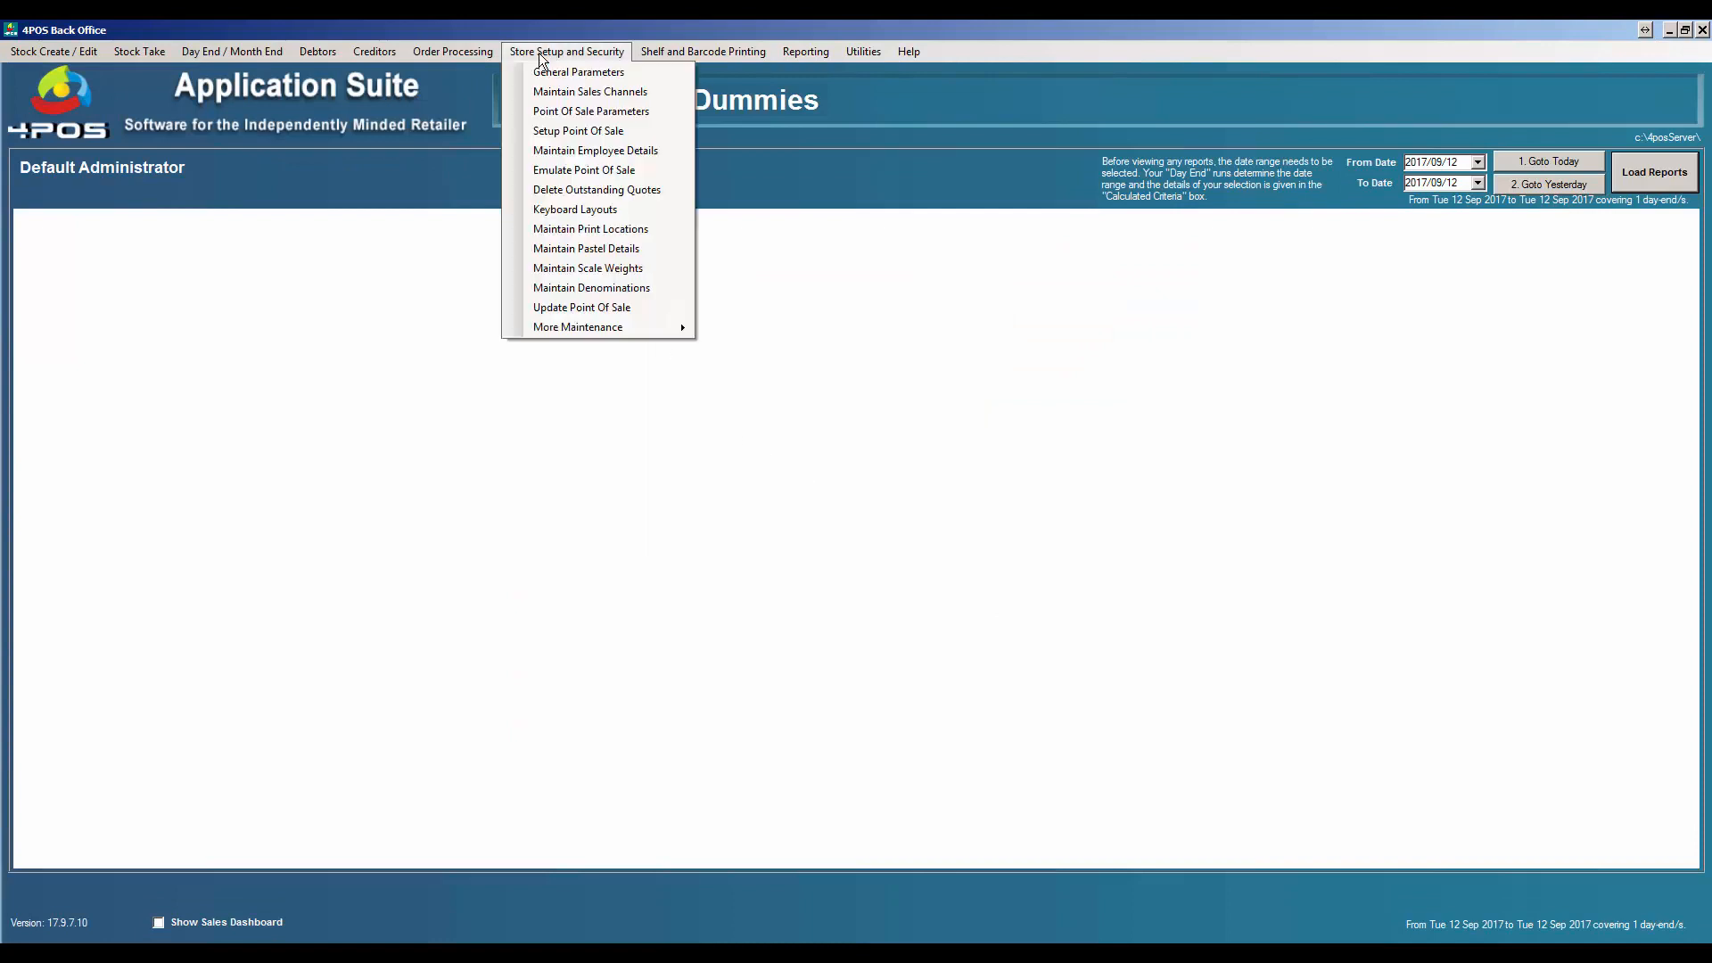
pyautogui.click(578, 134)
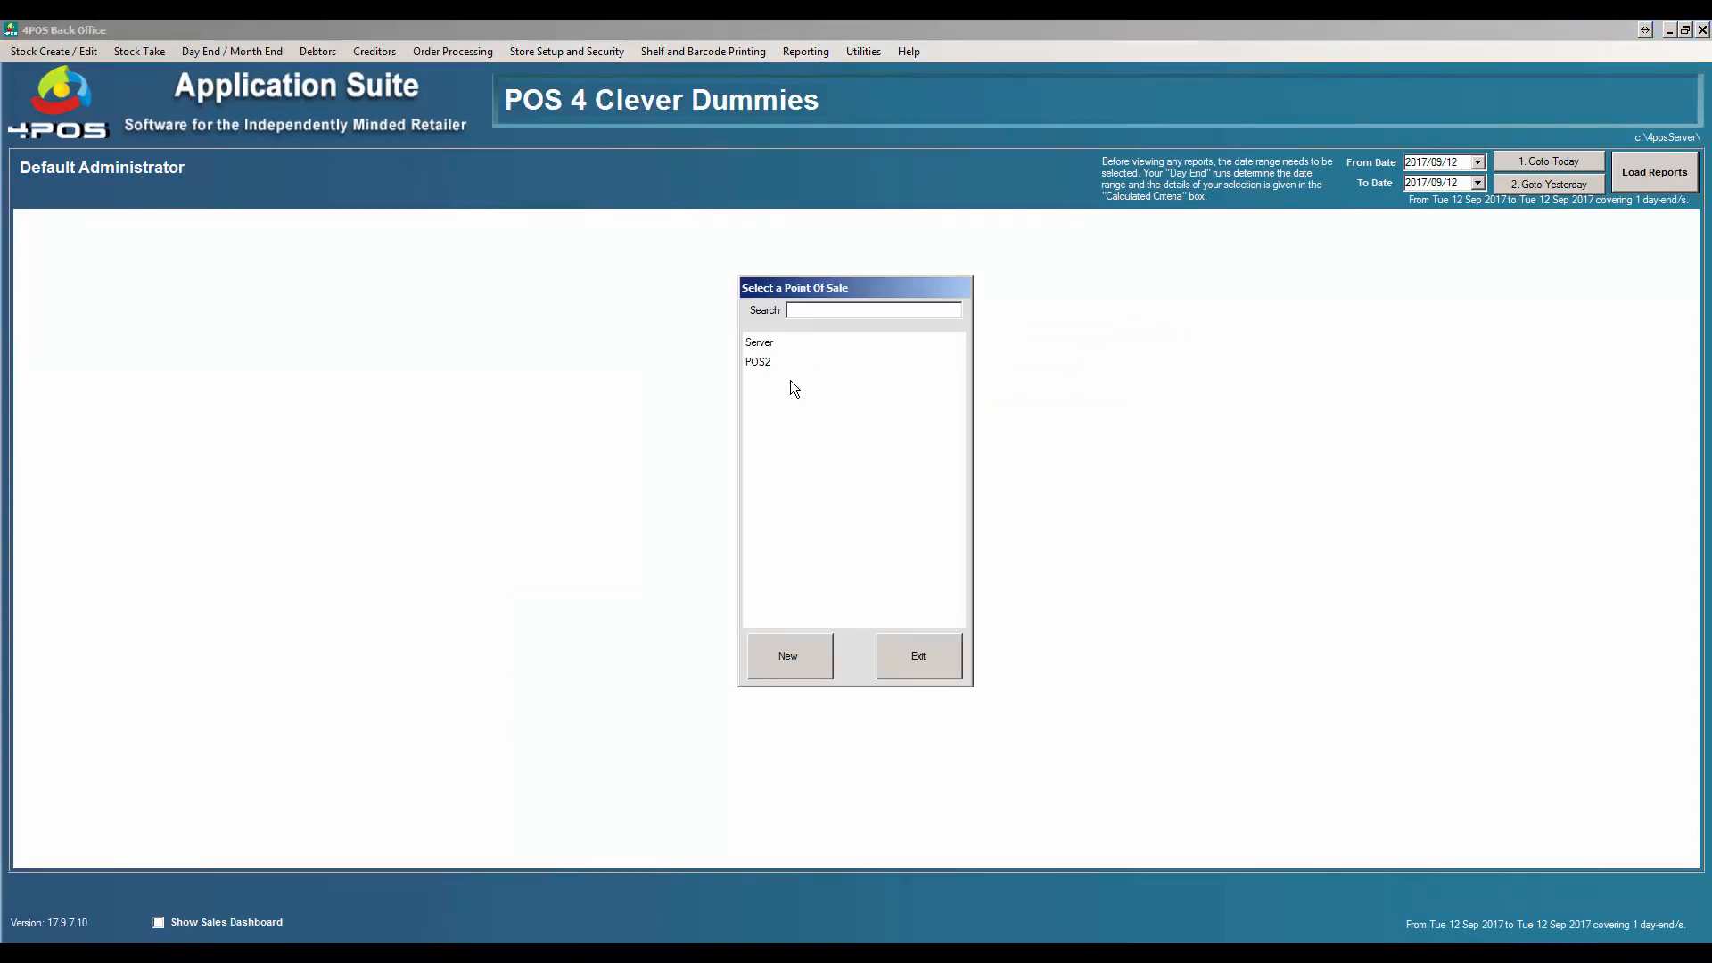
pyautogui.doubleClick(771, 343)
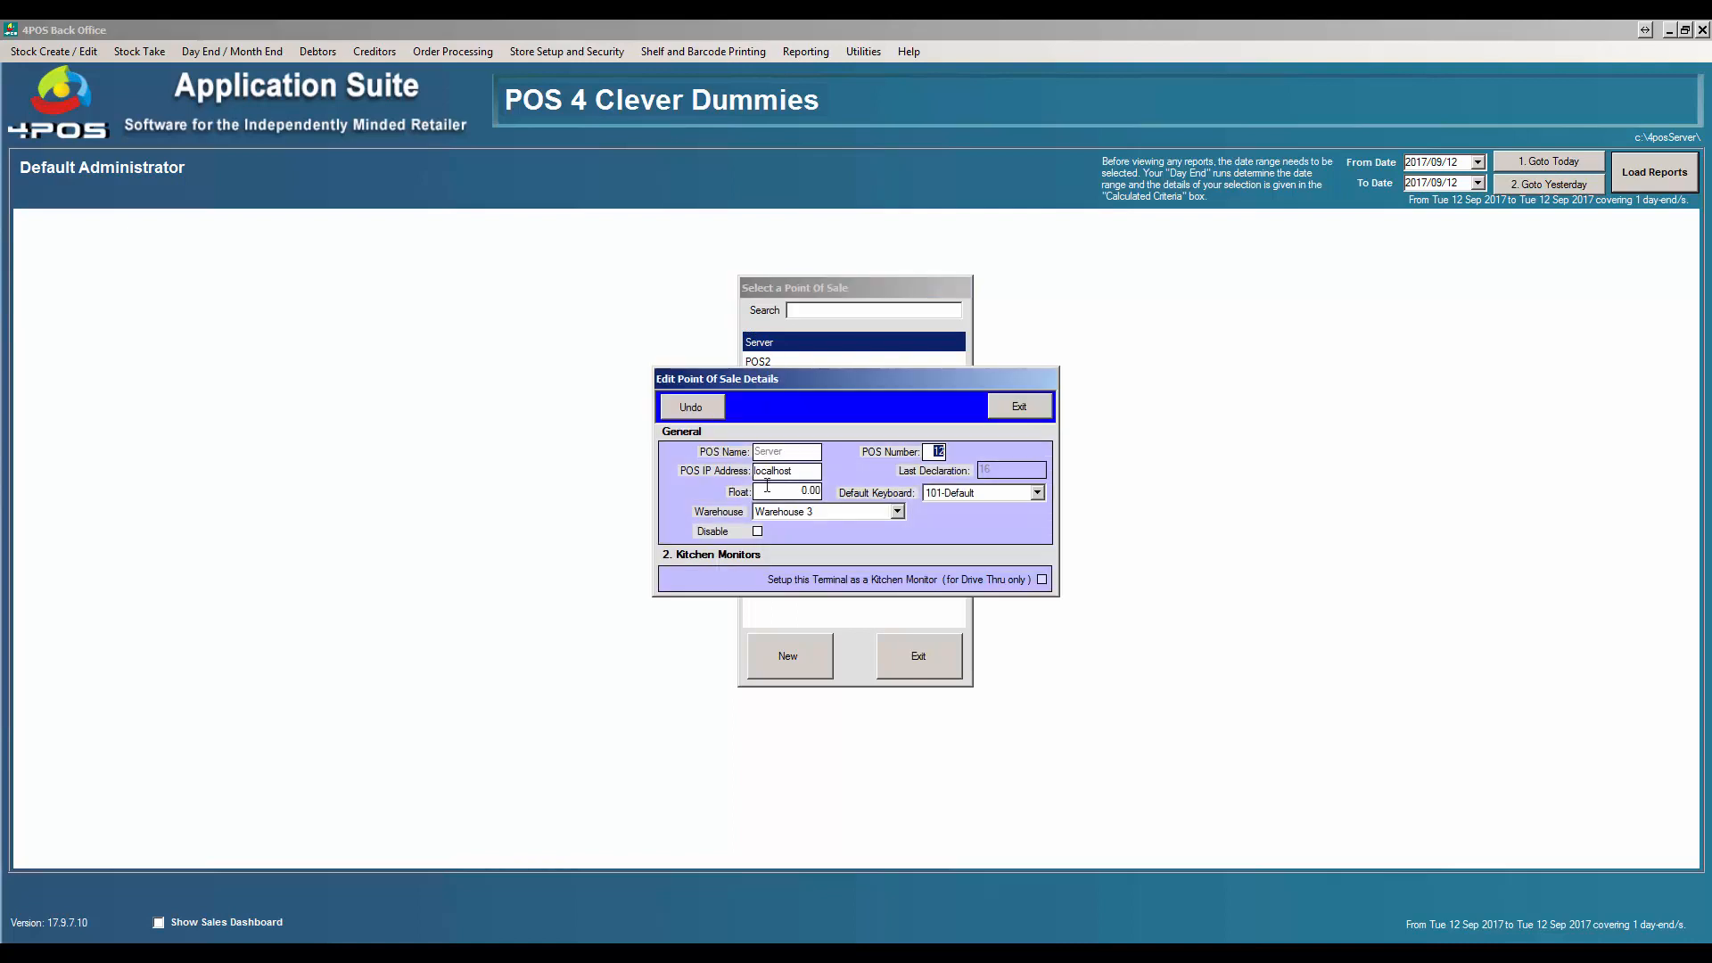
pyautogui.click(897, 513)
pyautogui.click(886, 526)
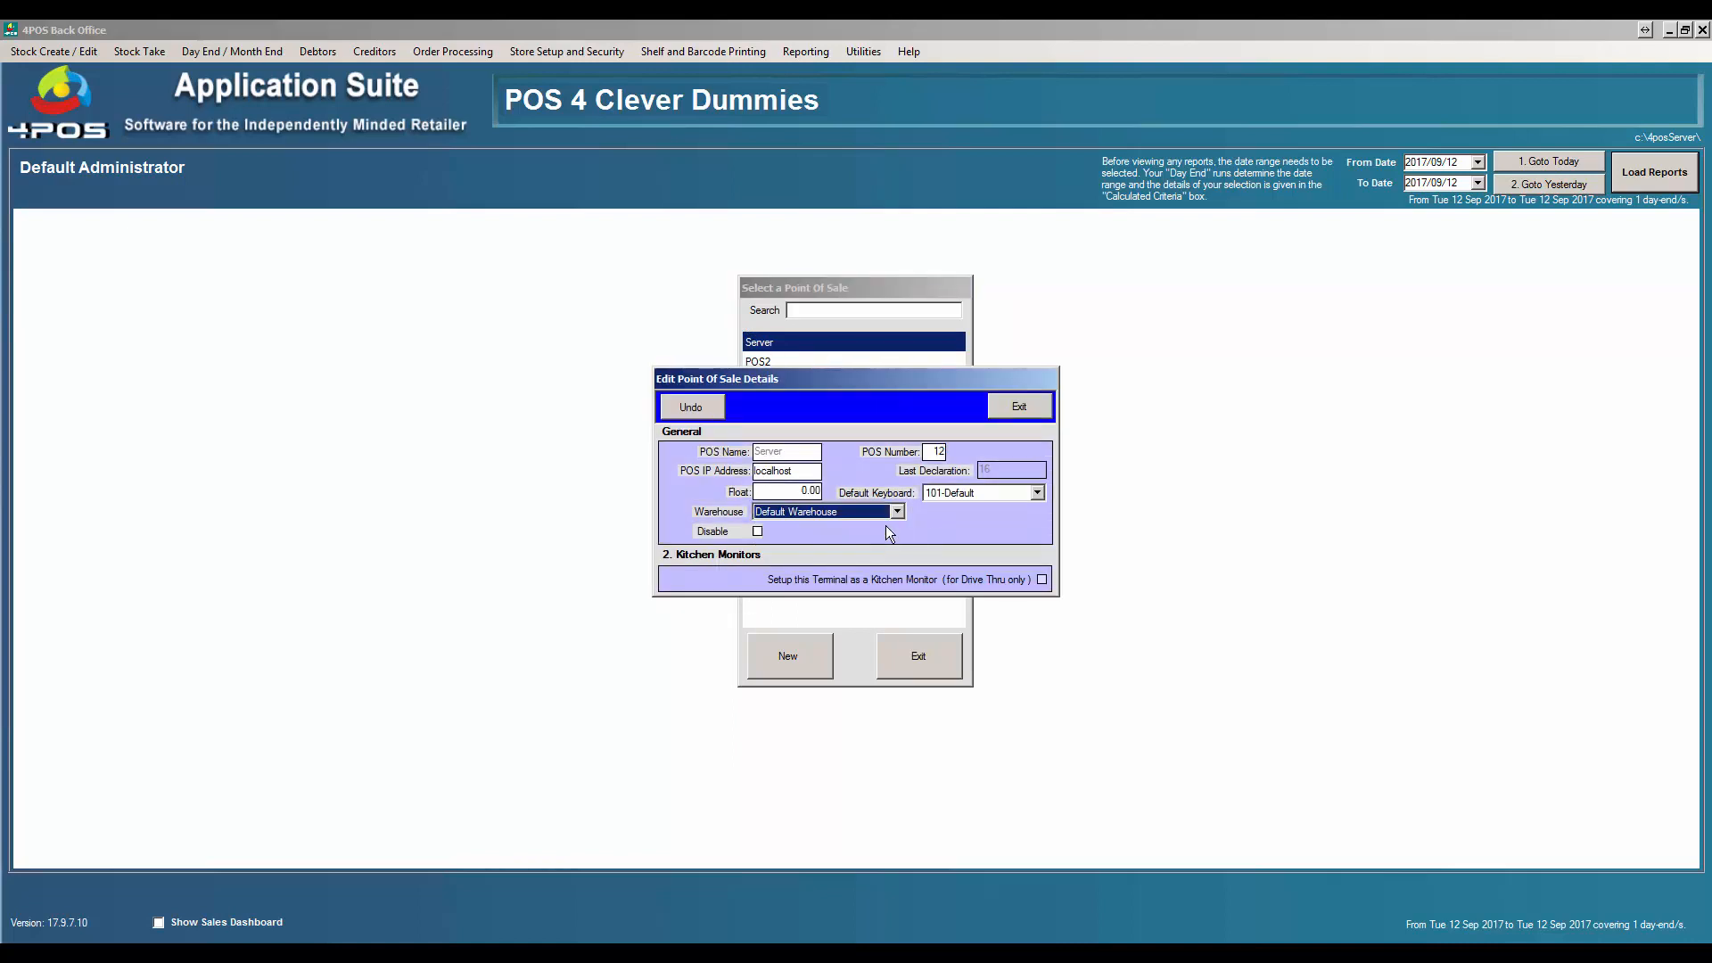
pyautogui.click(1019, 408)
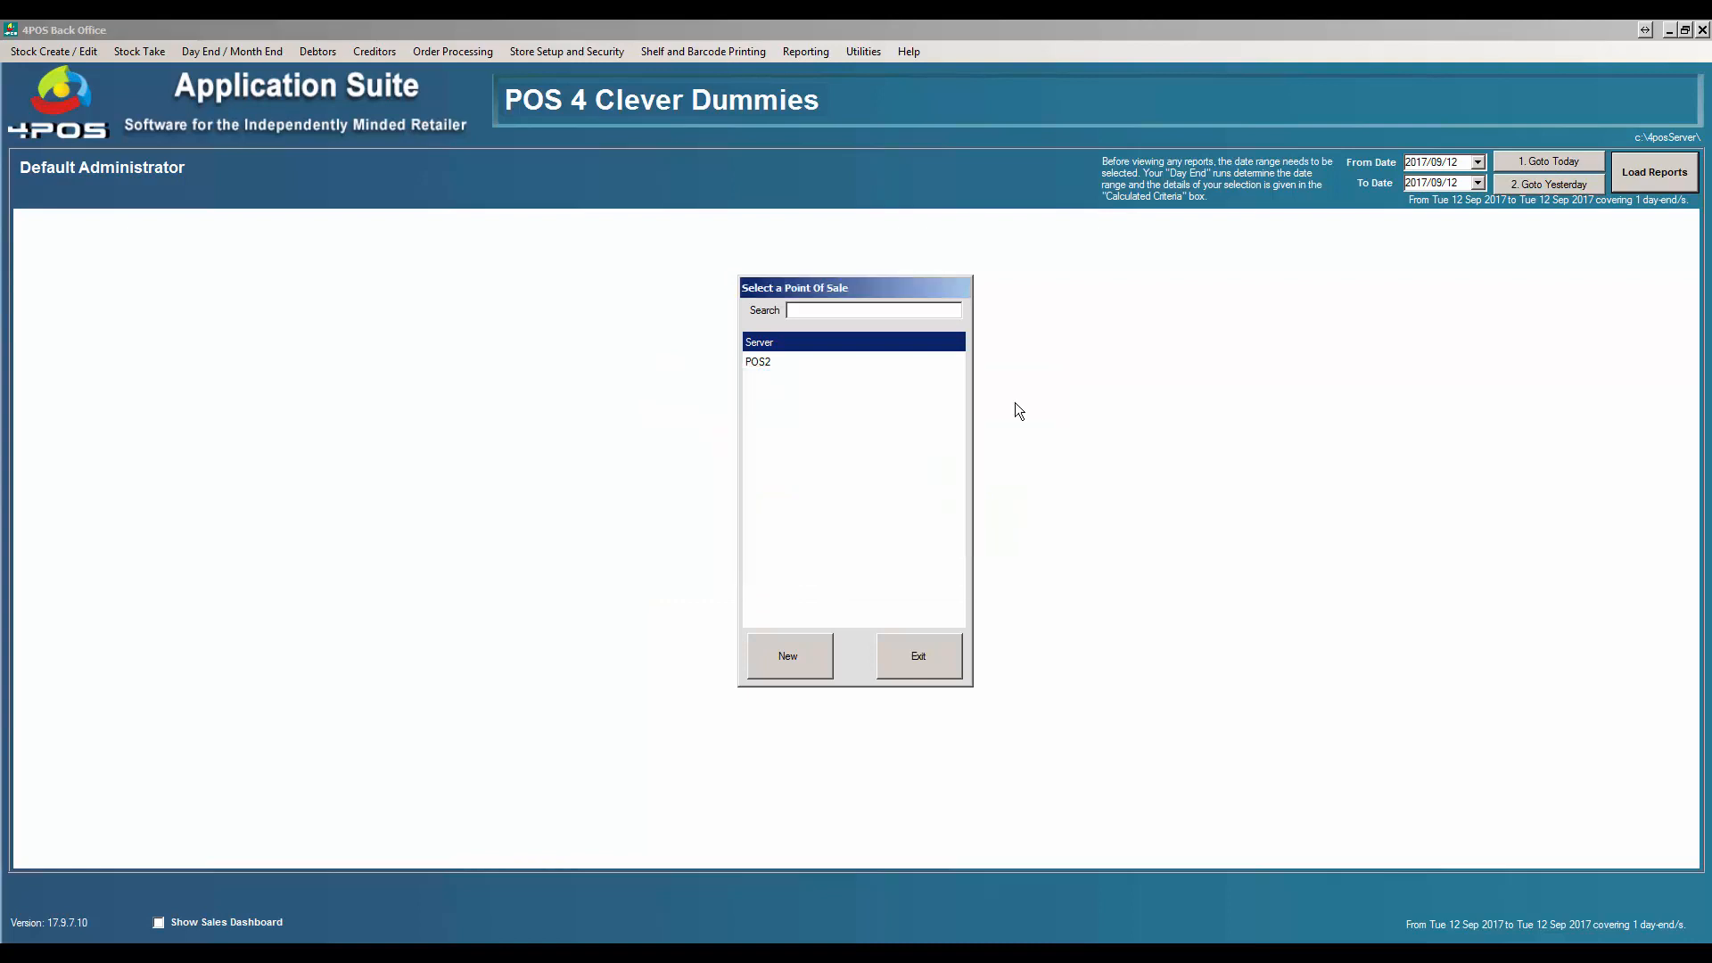
pyautogui.click(929, 660)
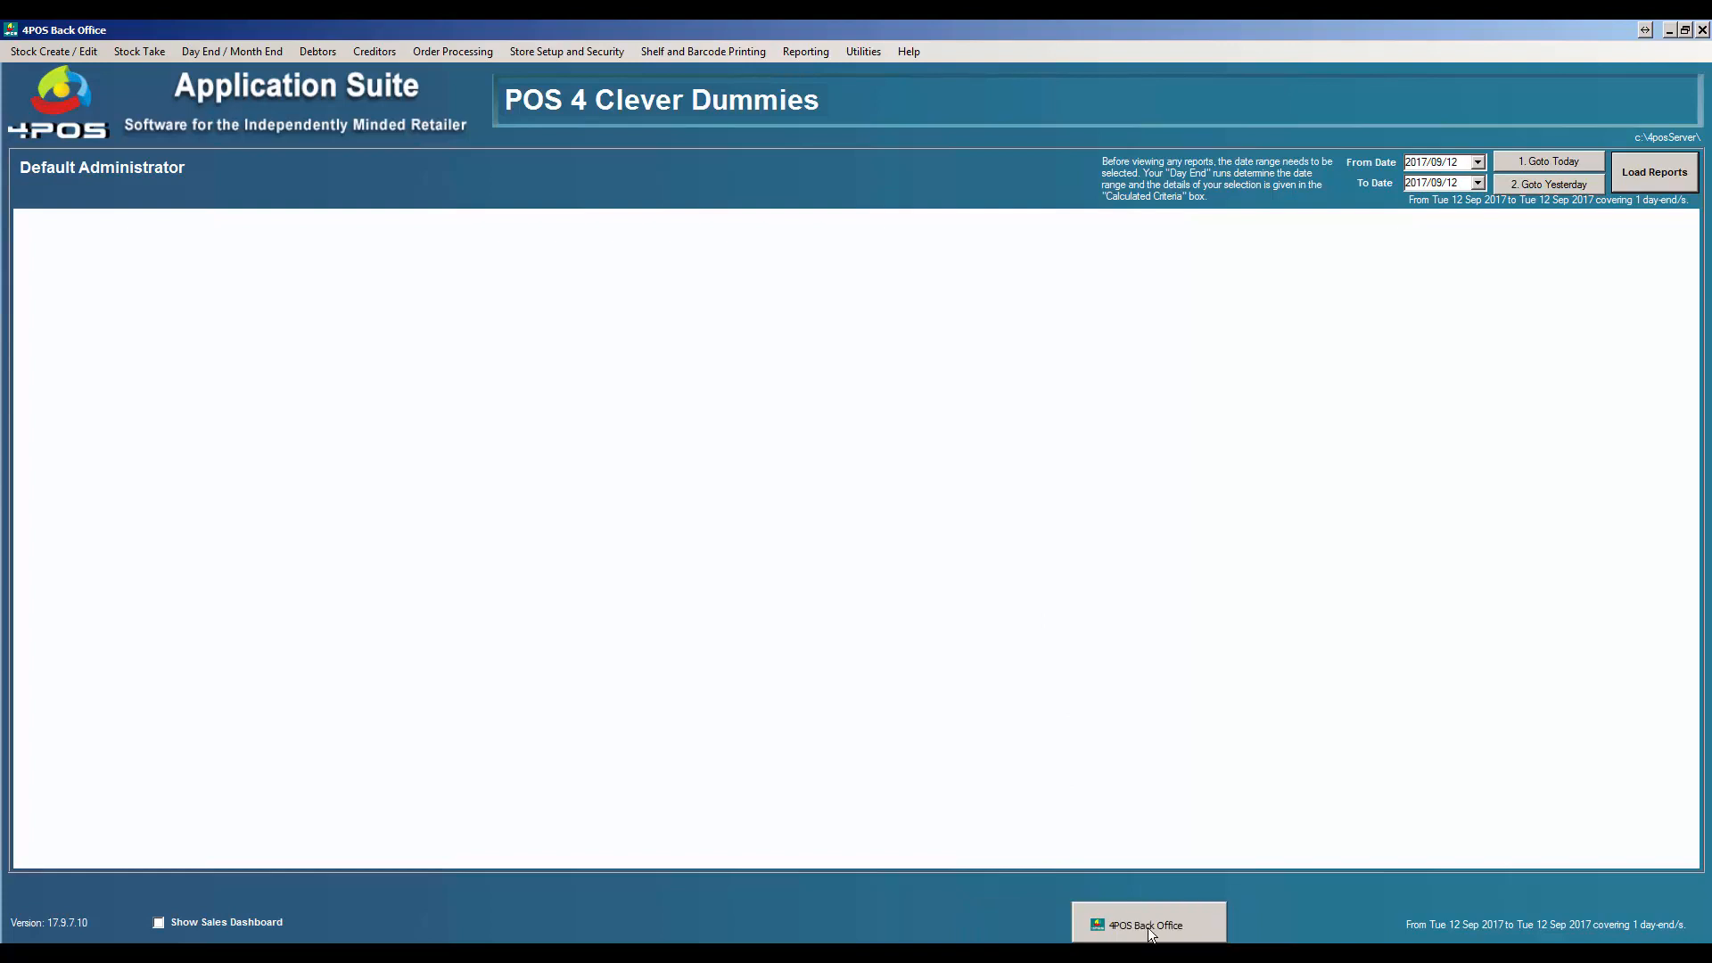
# - In Point Of Sale, sell LG TV 48" serial 1003 as line 1 for 2,910.90
pyautogui.click(1148, 927)
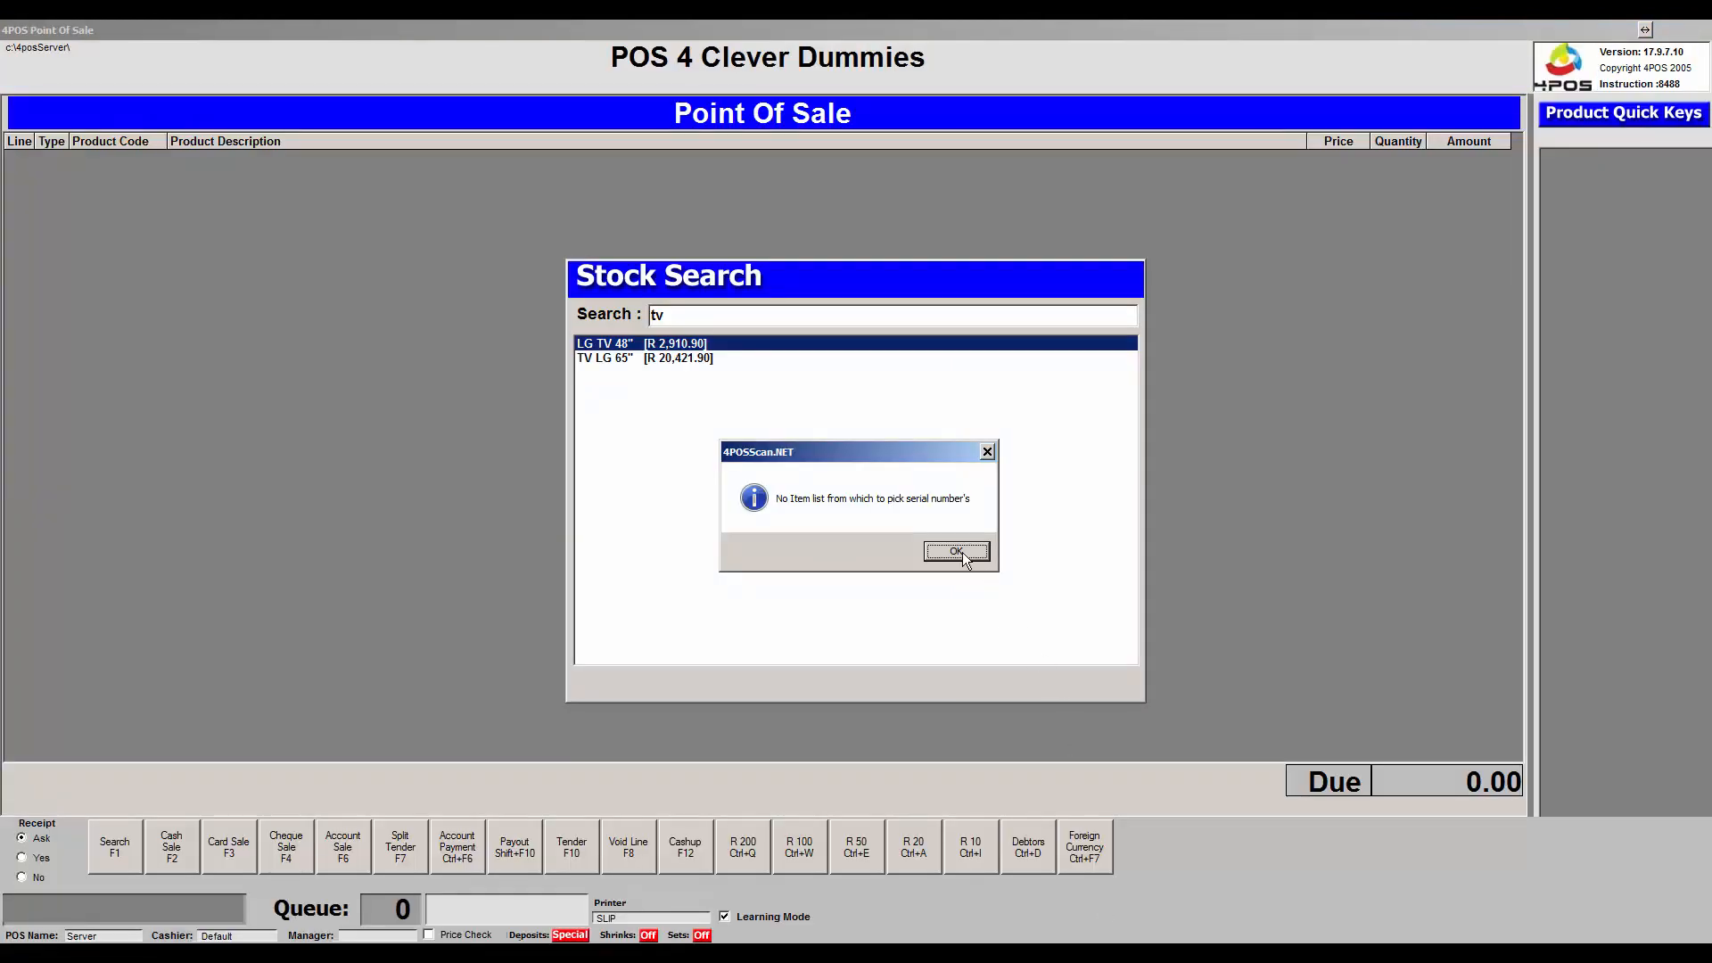
pyautogui.click(956, 552)
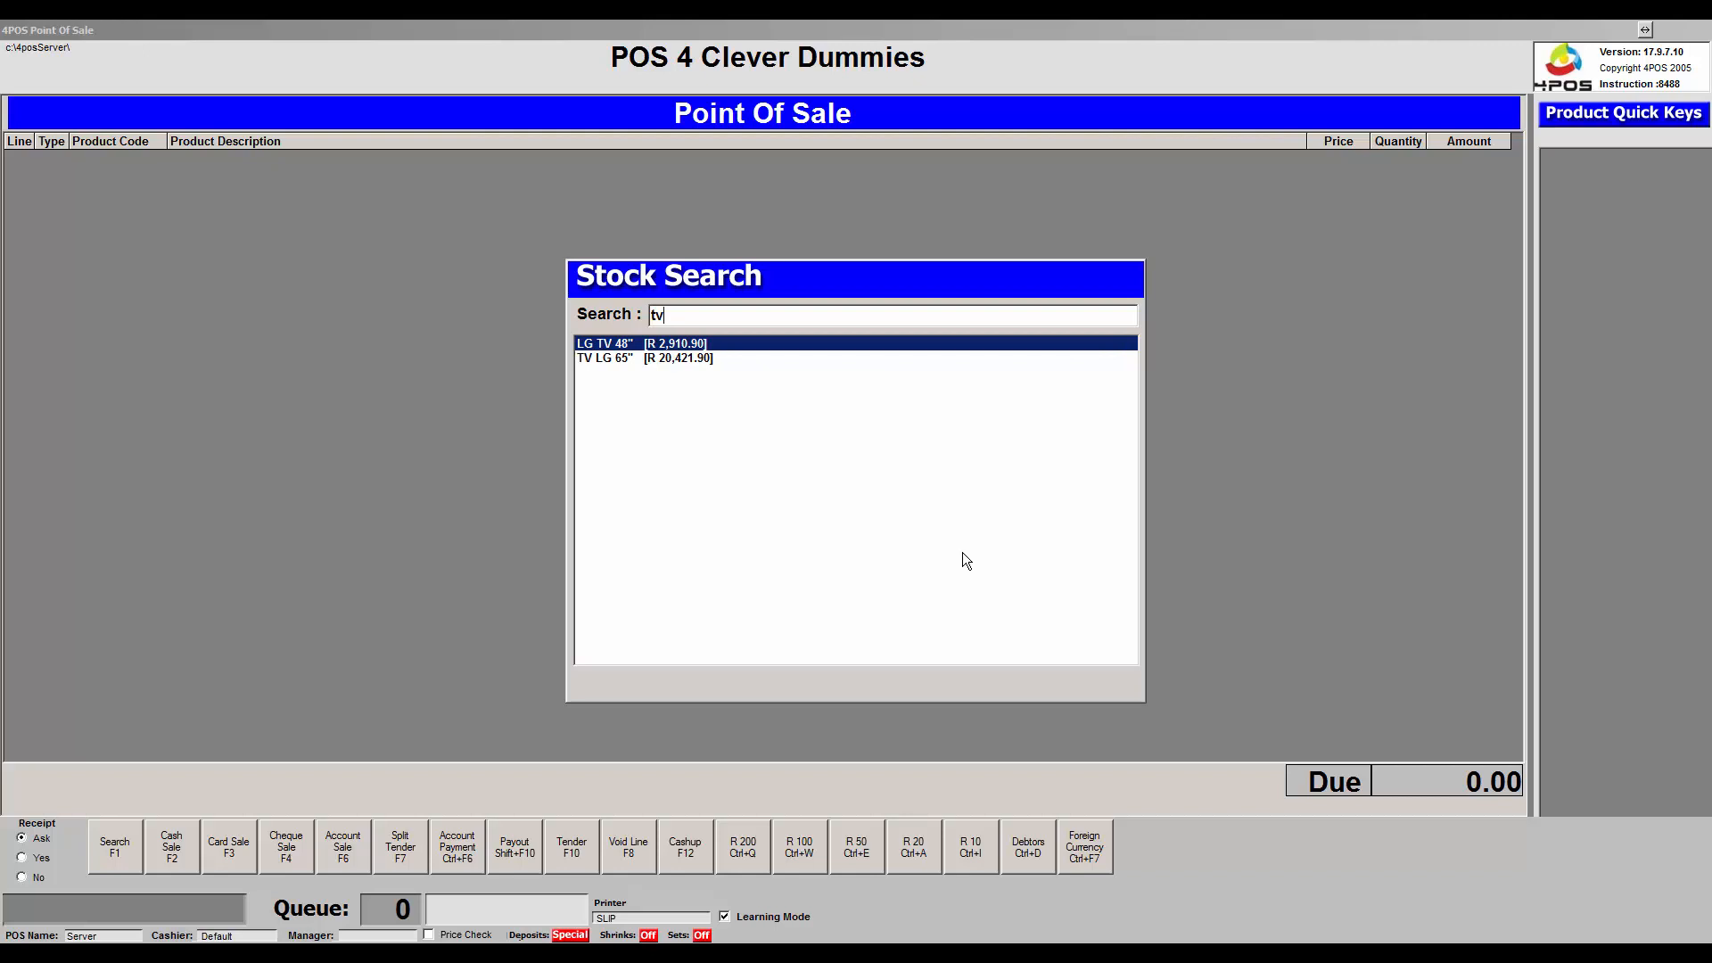
pyautogui.press('Return')
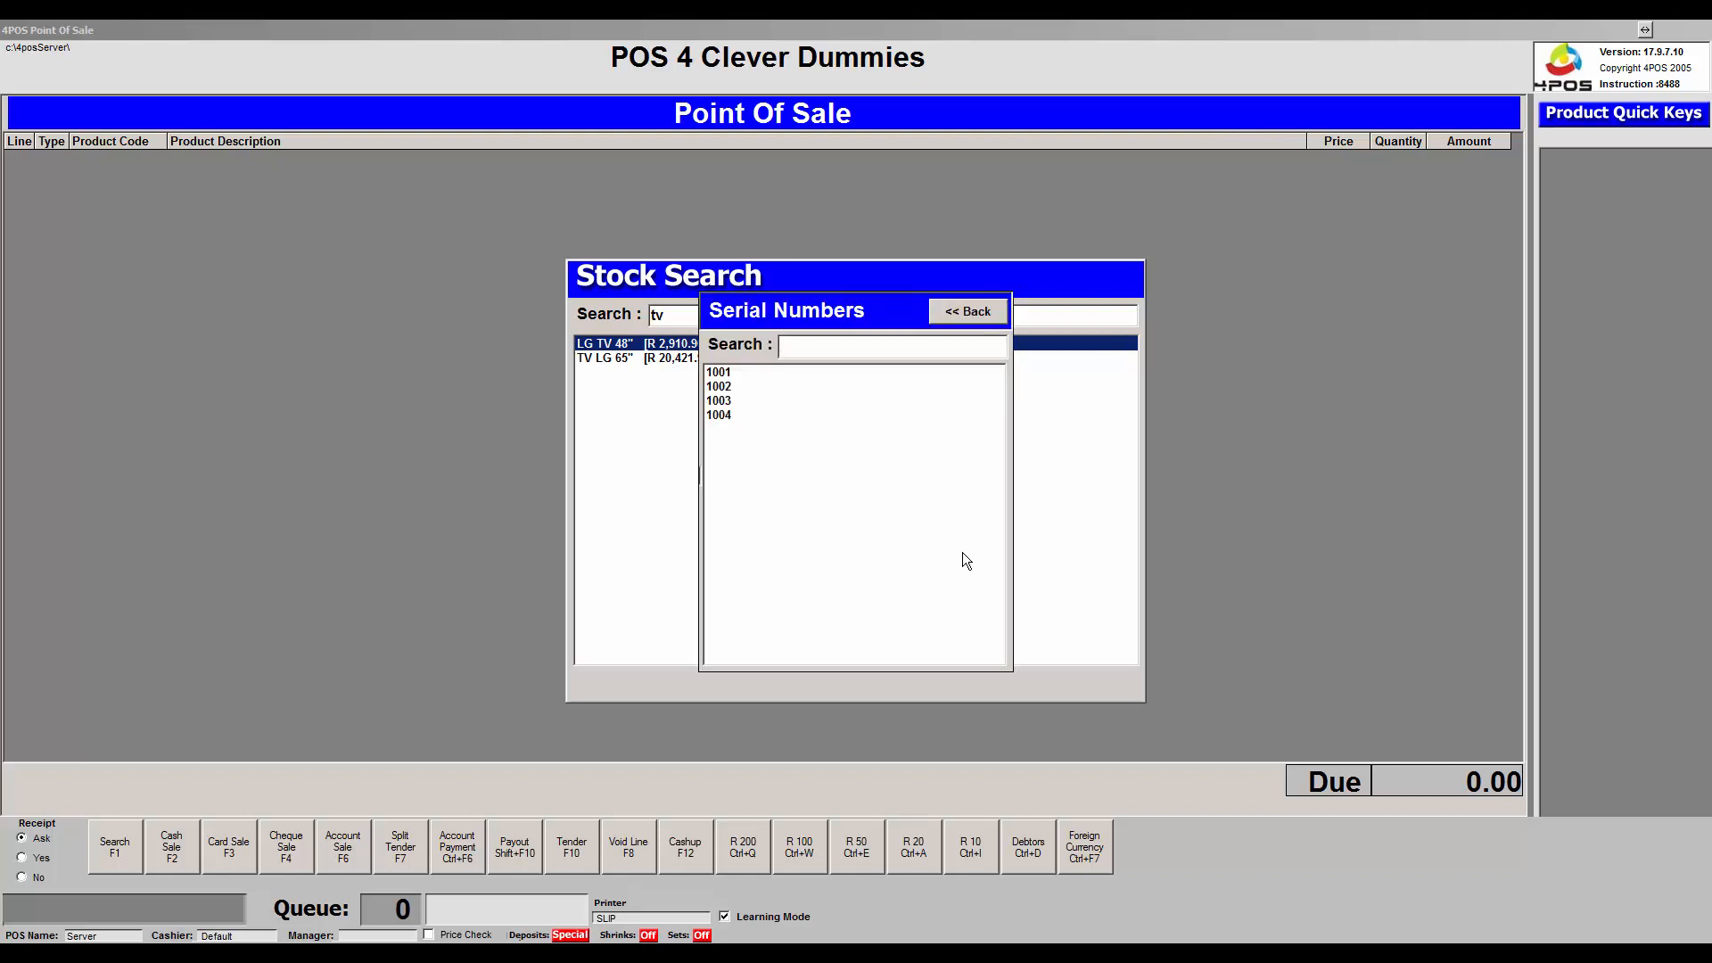
pyautogui.press('Down')
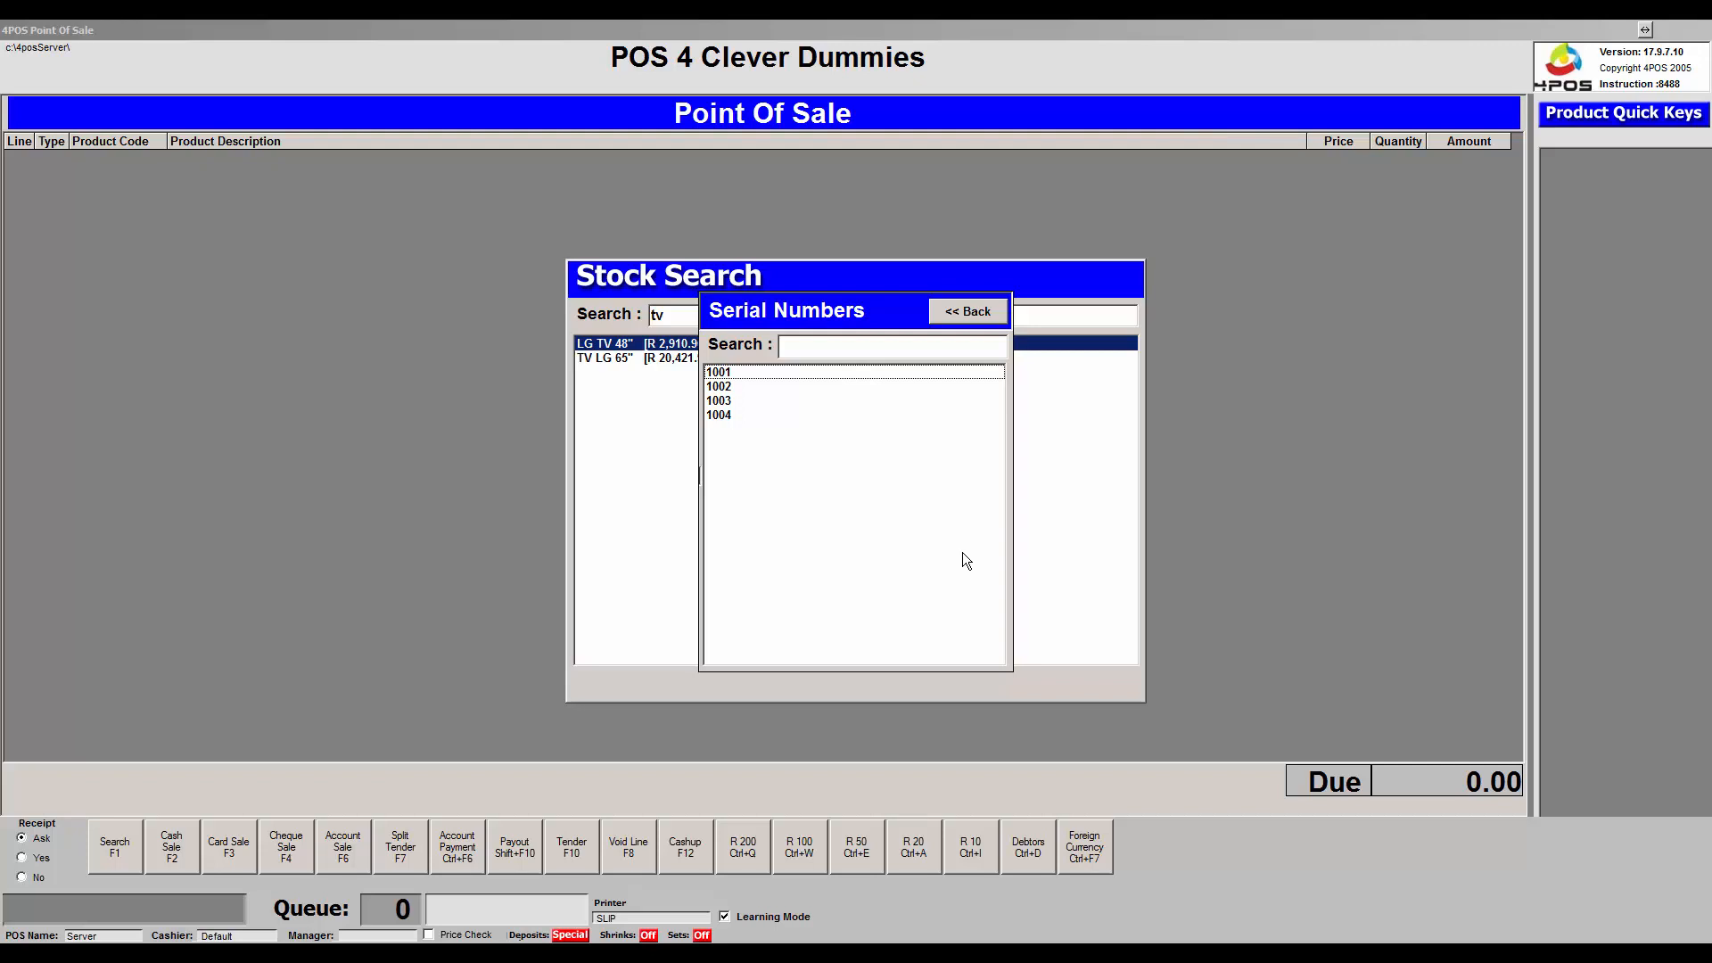
pyautogui.press('Down')
pyautogui.press('Down')
pyautogui.press('Down')
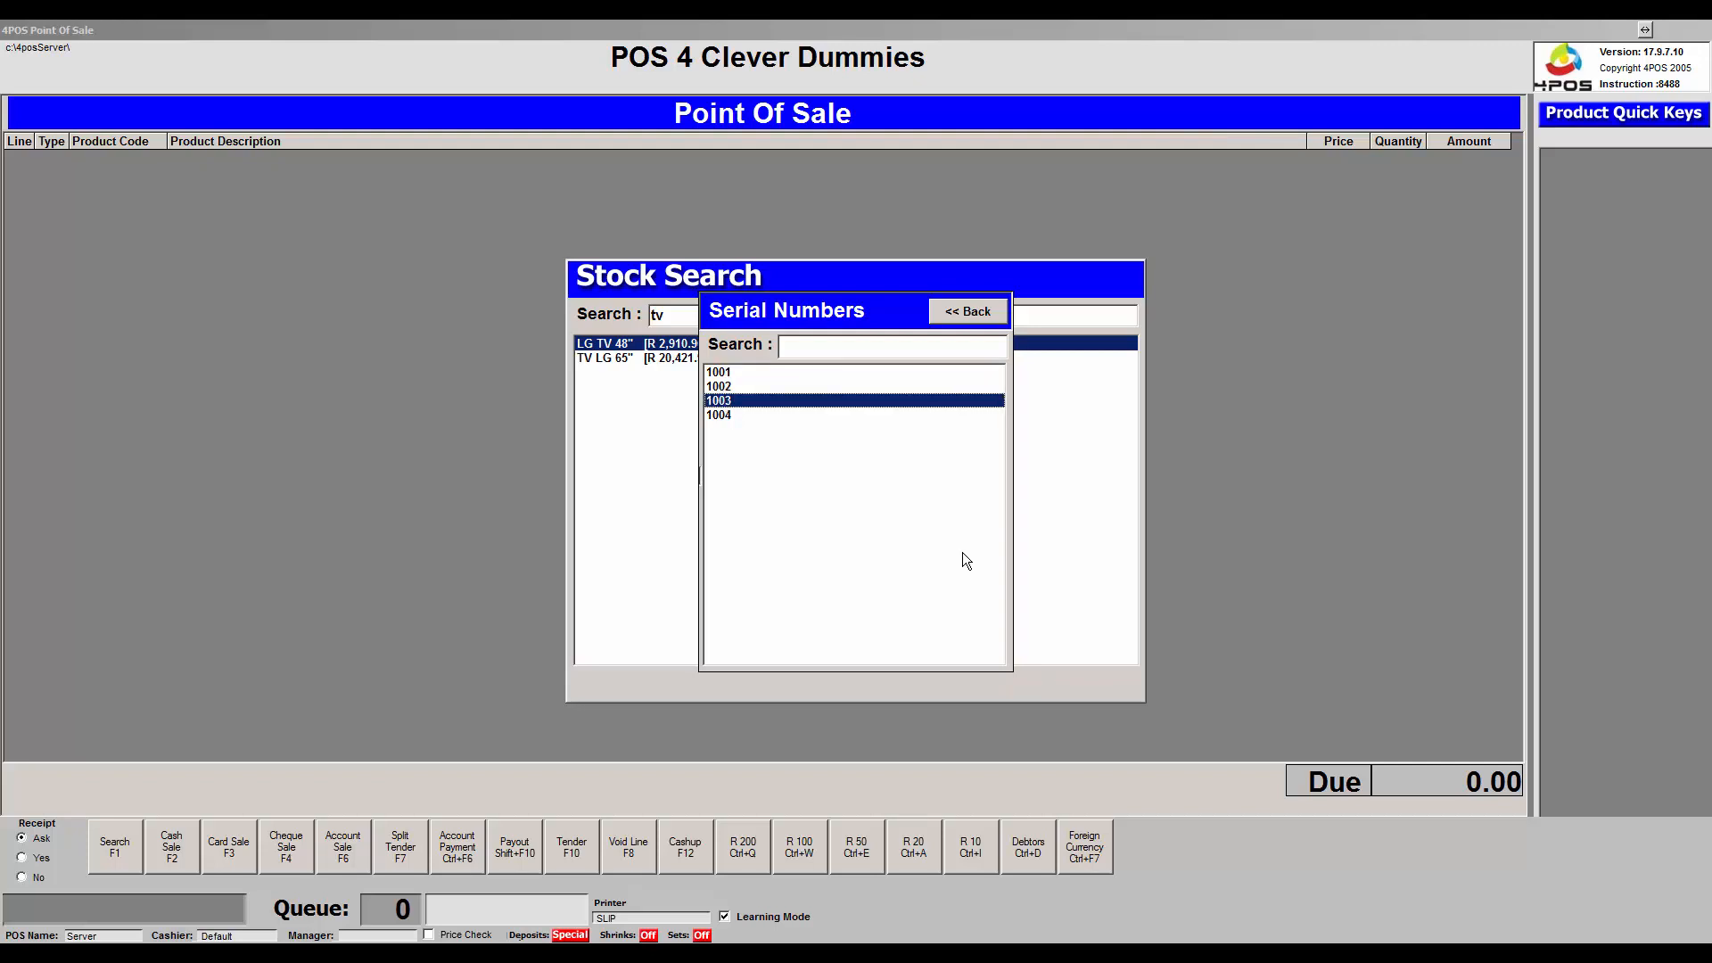
pyautogui.press('Return')
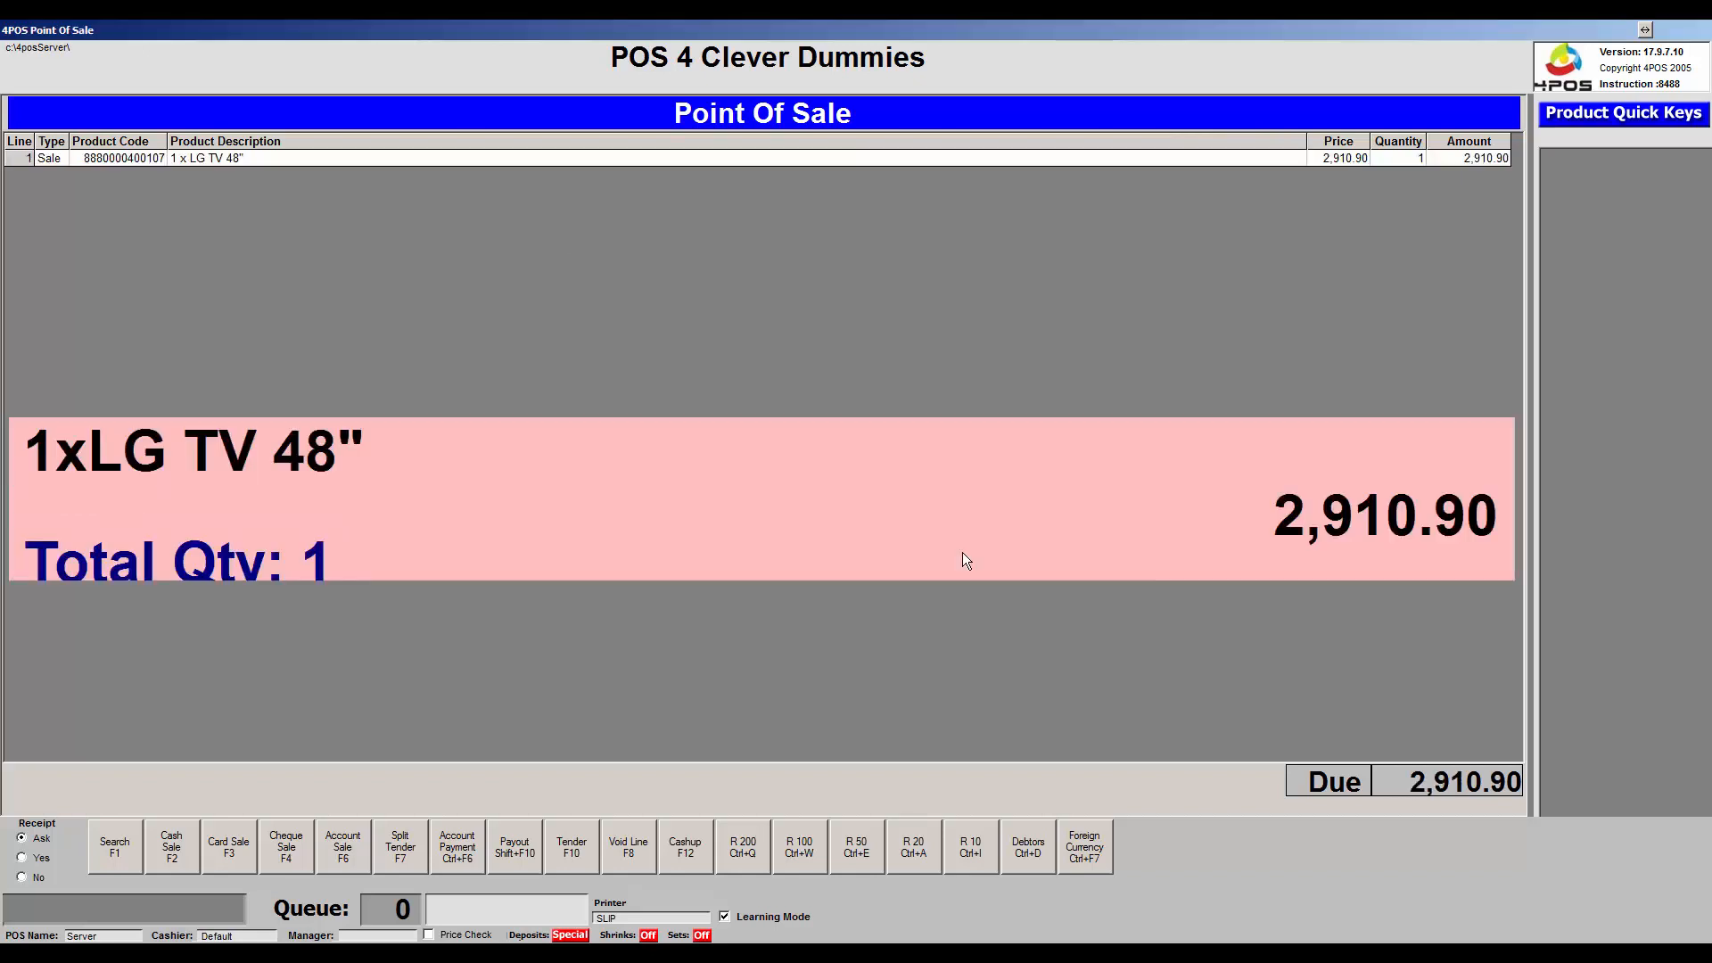
# - Finish the LG TV 48" sale as a cash sale (F2) with no receipt printed
pyautogui.press('F2')
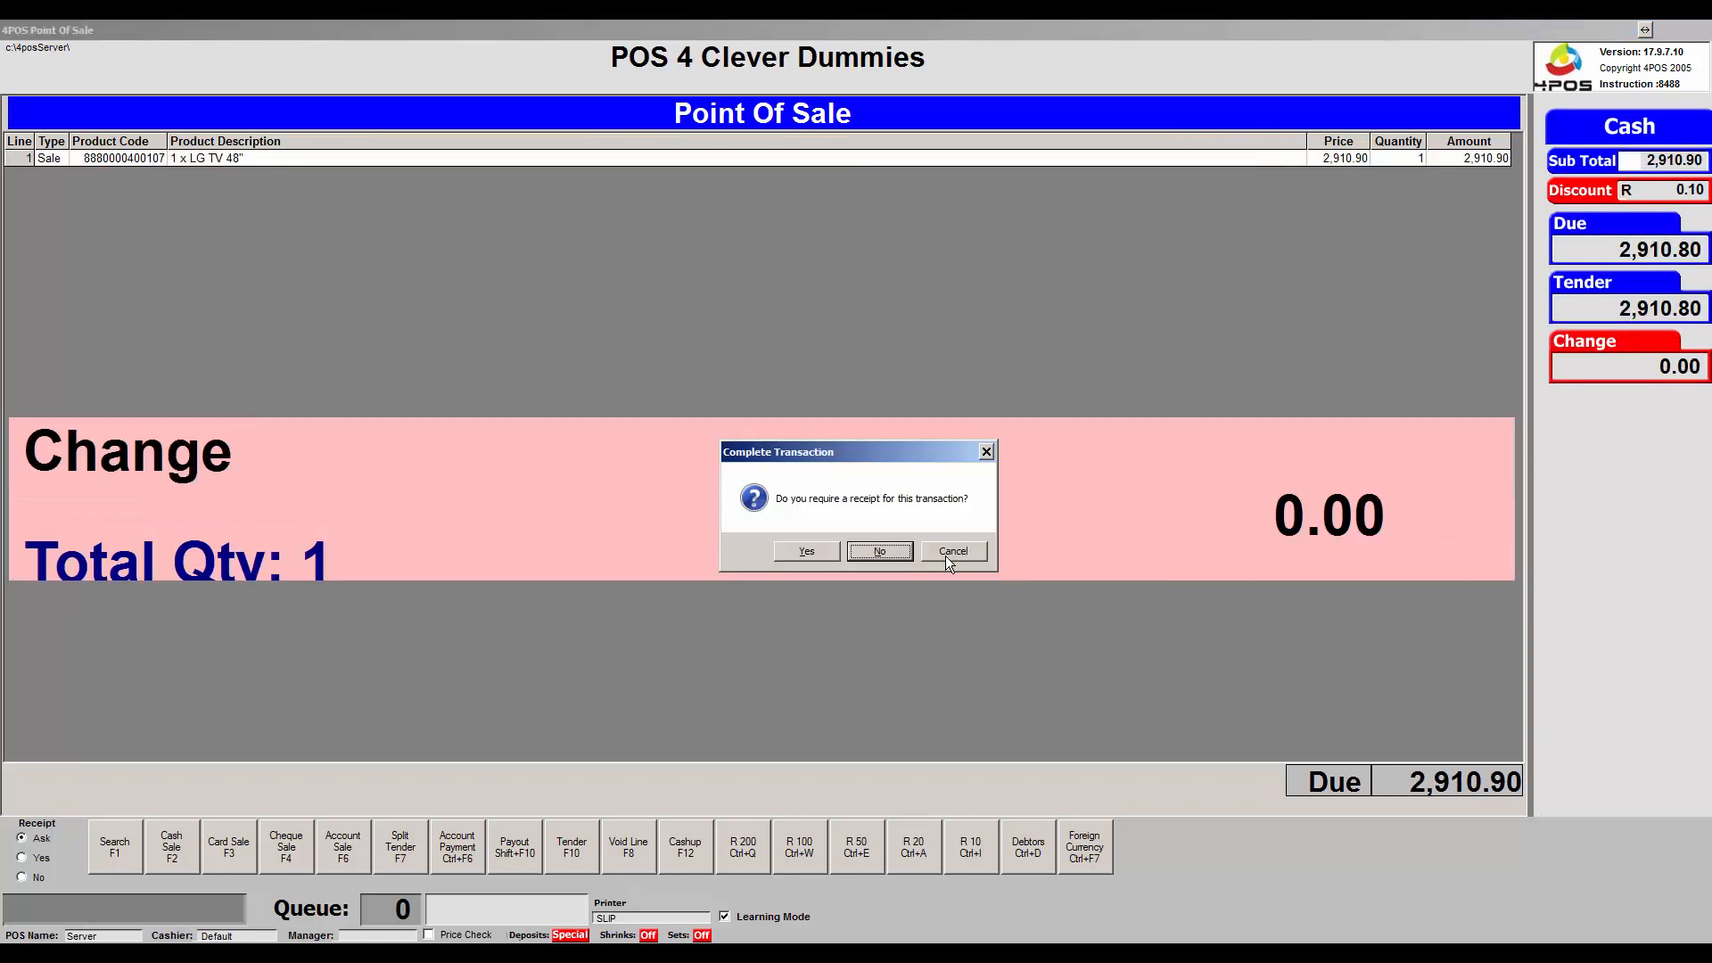
pyautogui.click(904, 558)
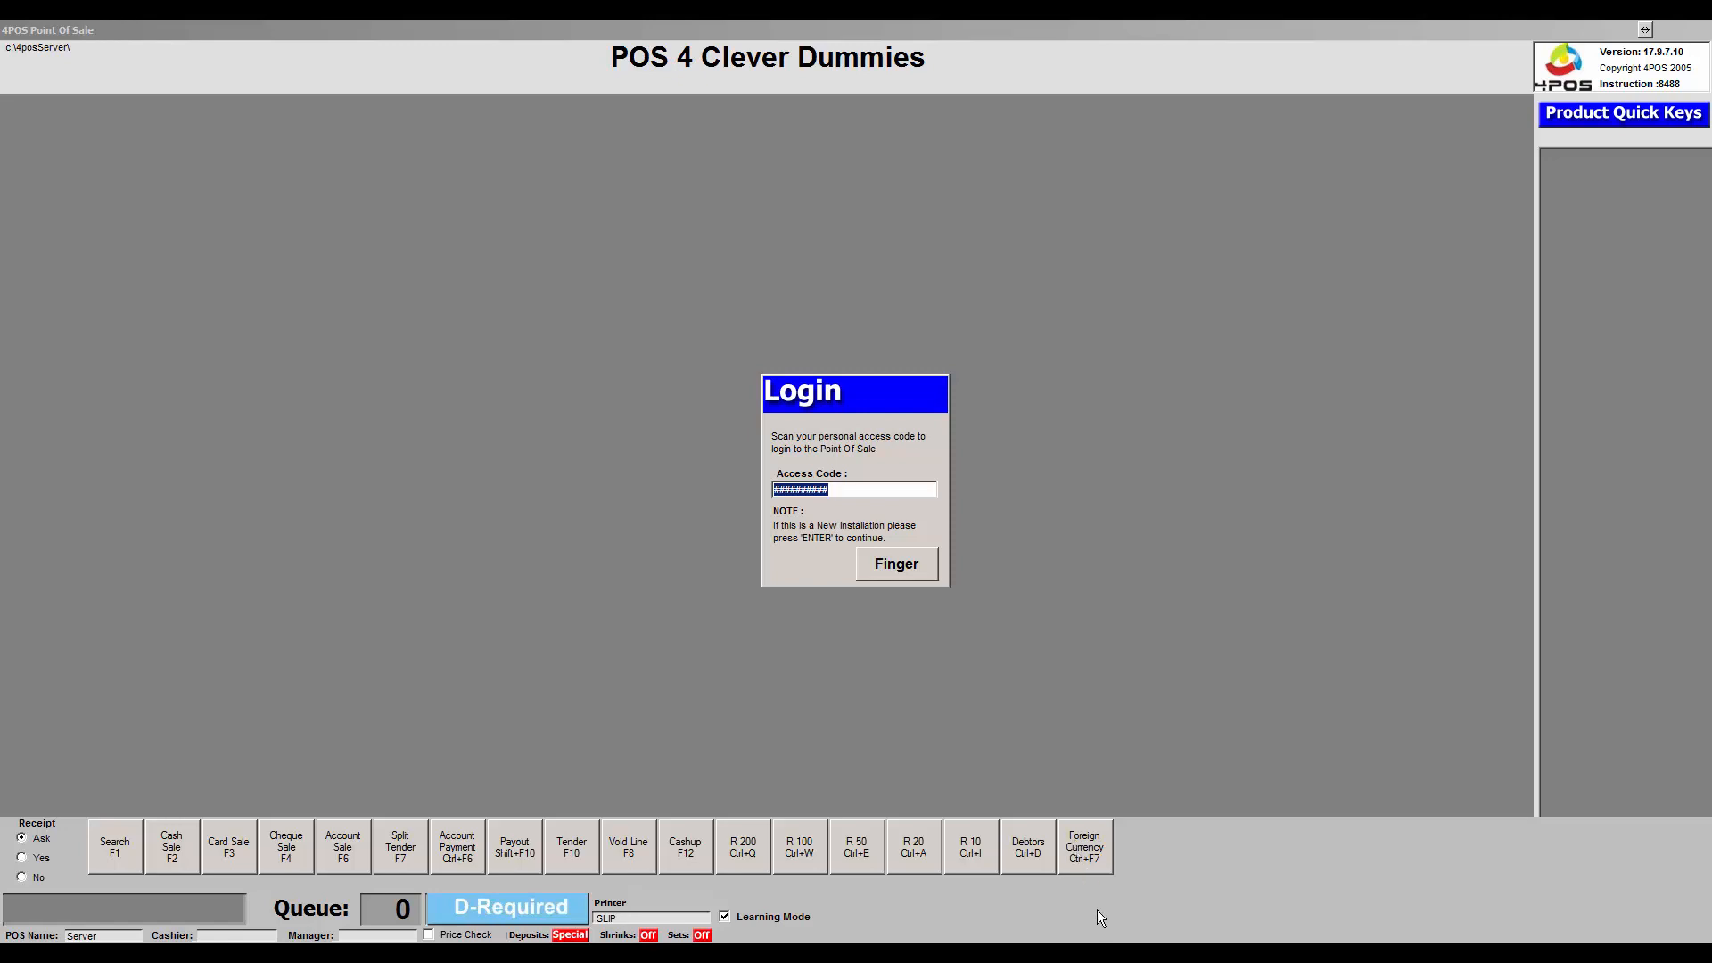
# - In Back Office, find LG TV 48" by searching 'tv' and check serial 1003 is sold on 2017/09/14
pyautogui.moveTo(1106, 953)
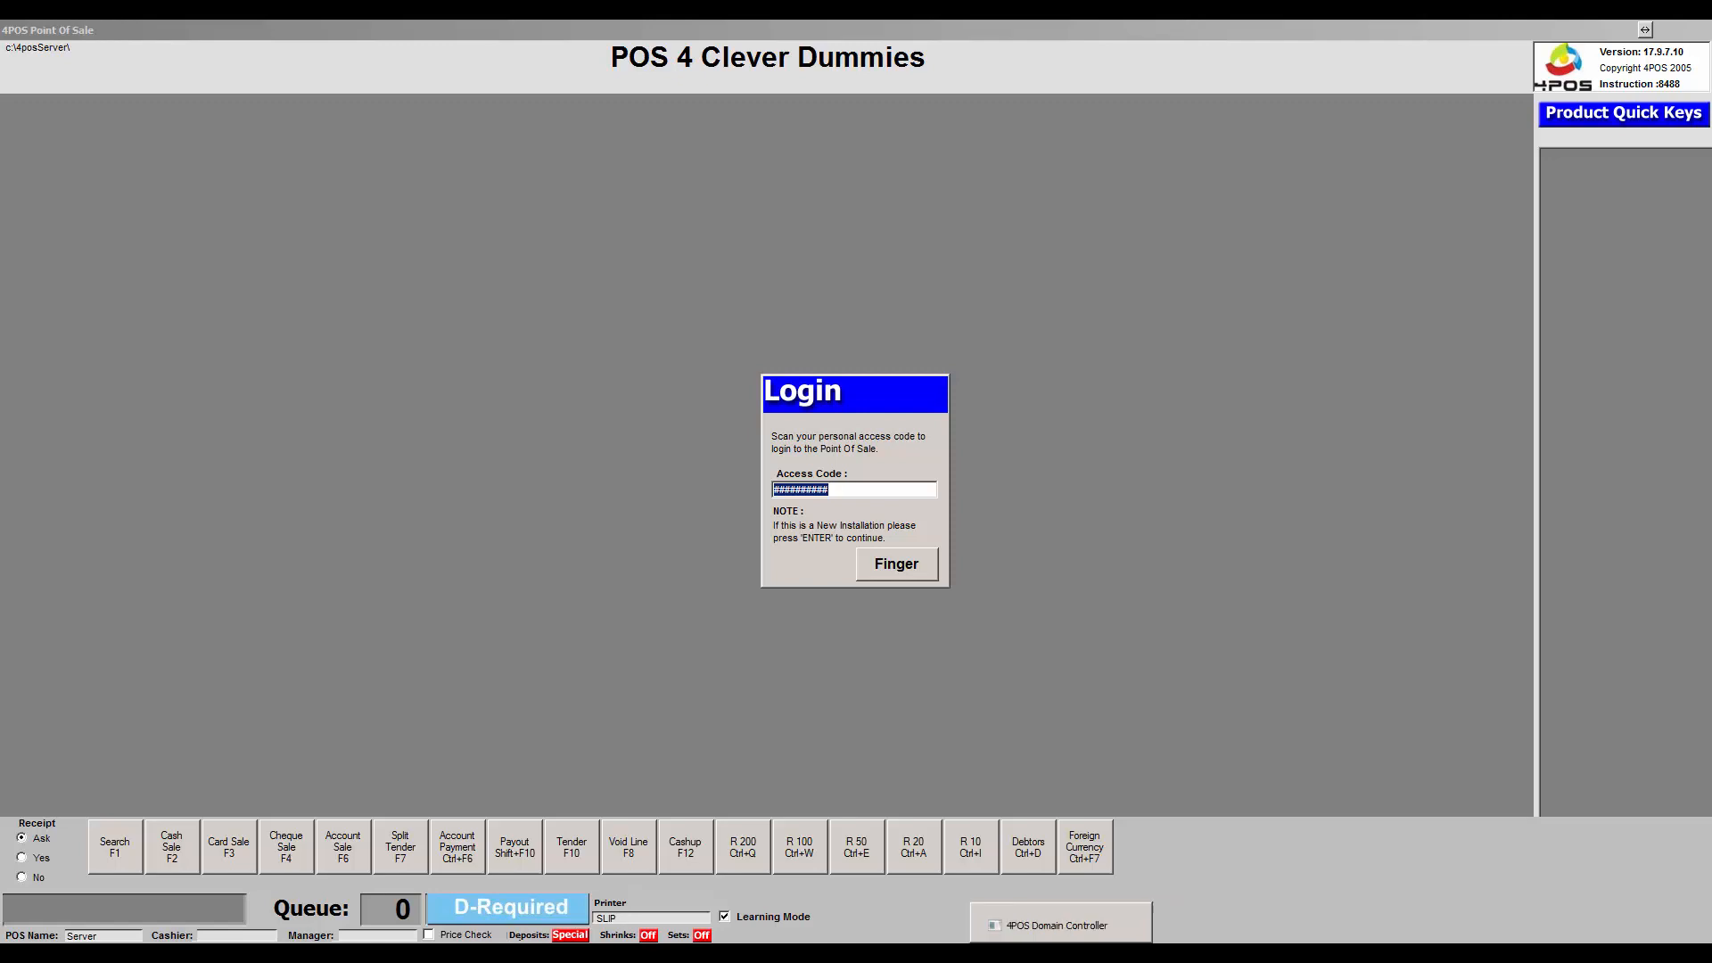
pyautogui.click(1157, 954)
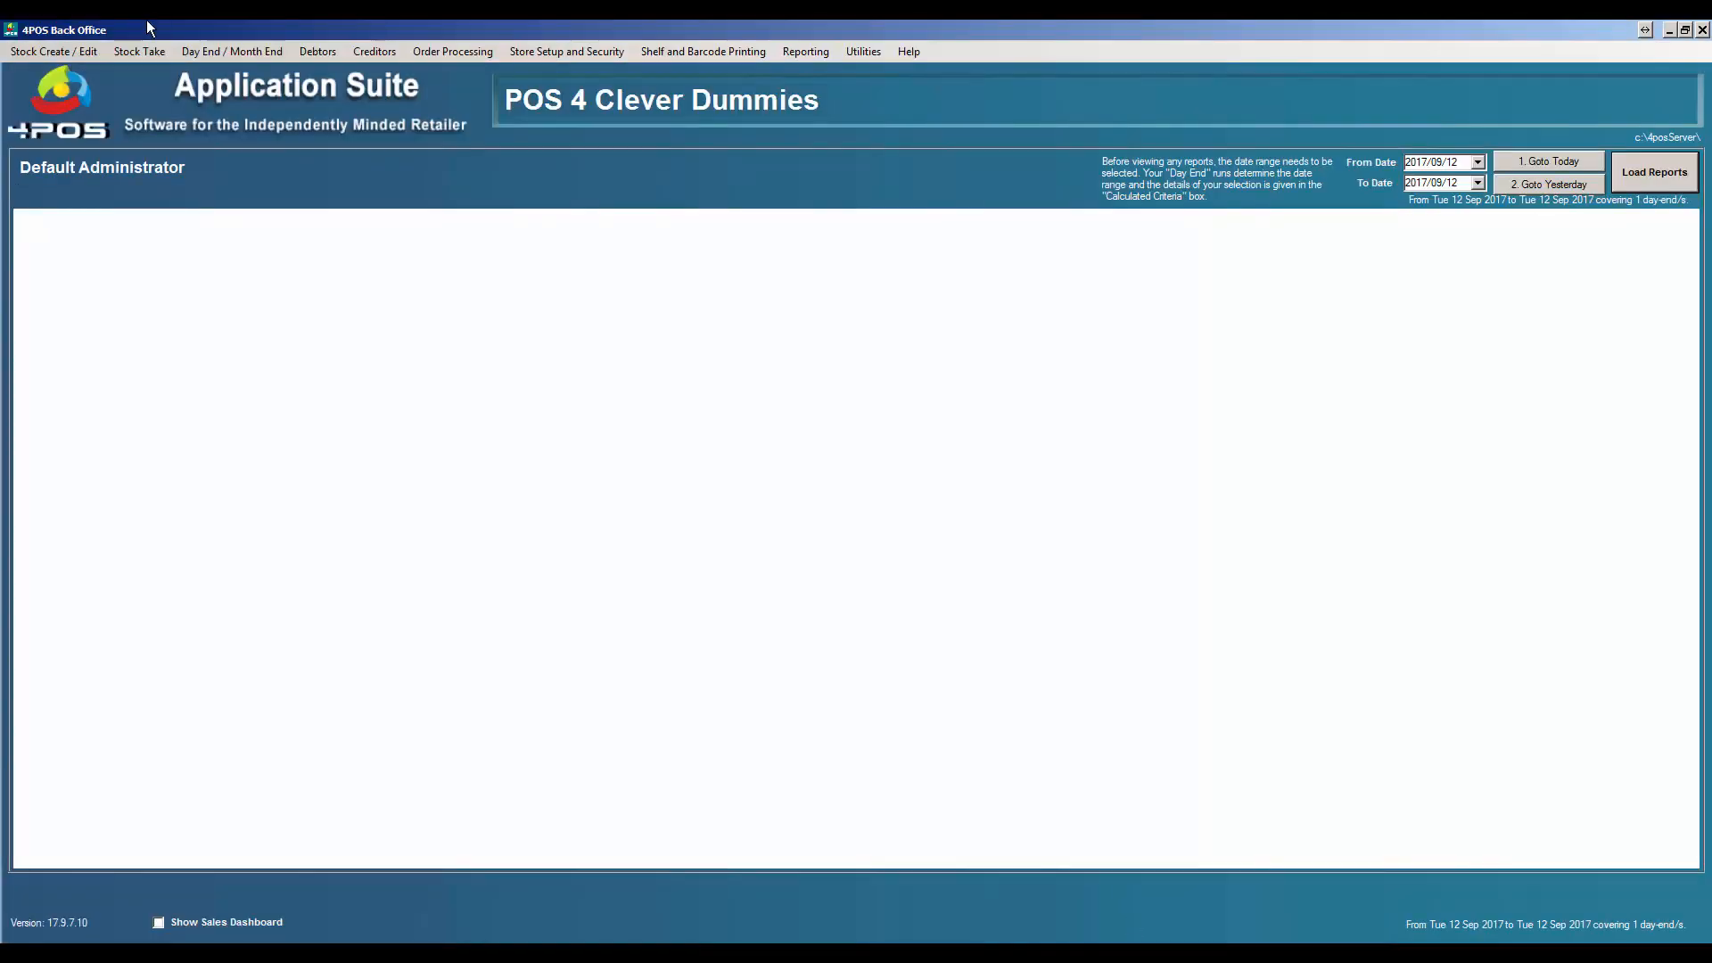
pyautogui.click(34, 38)
pyautogui.click(42, 56)
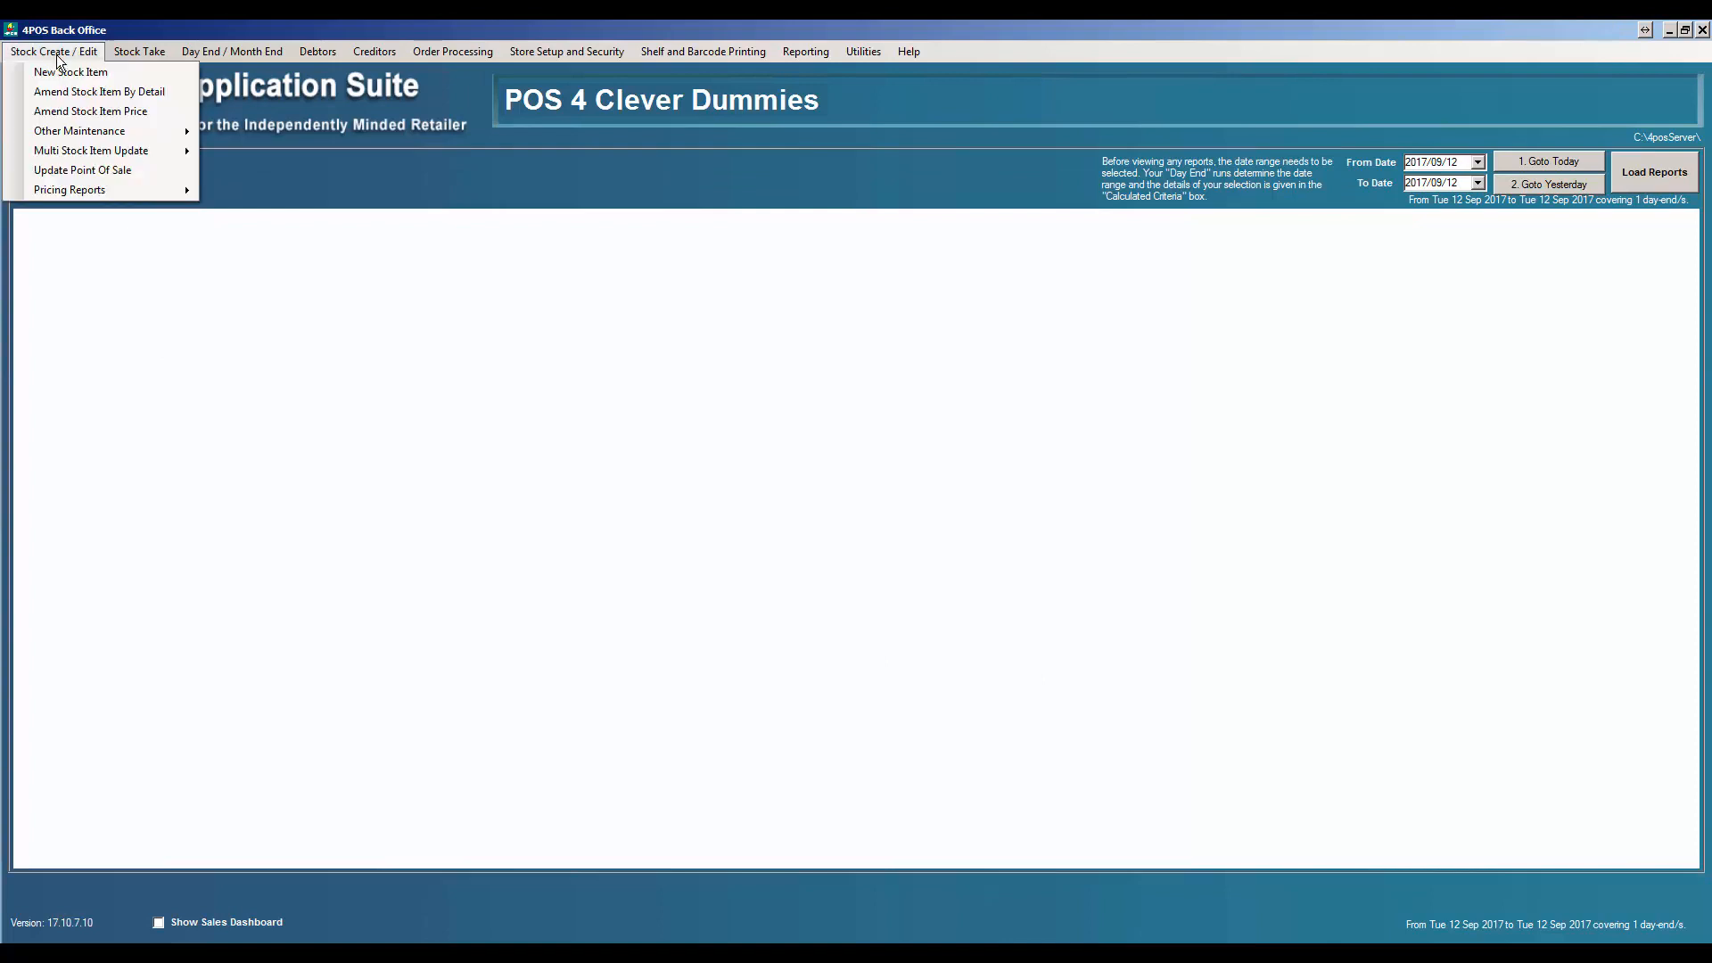
pyautogui.click(70, 88)
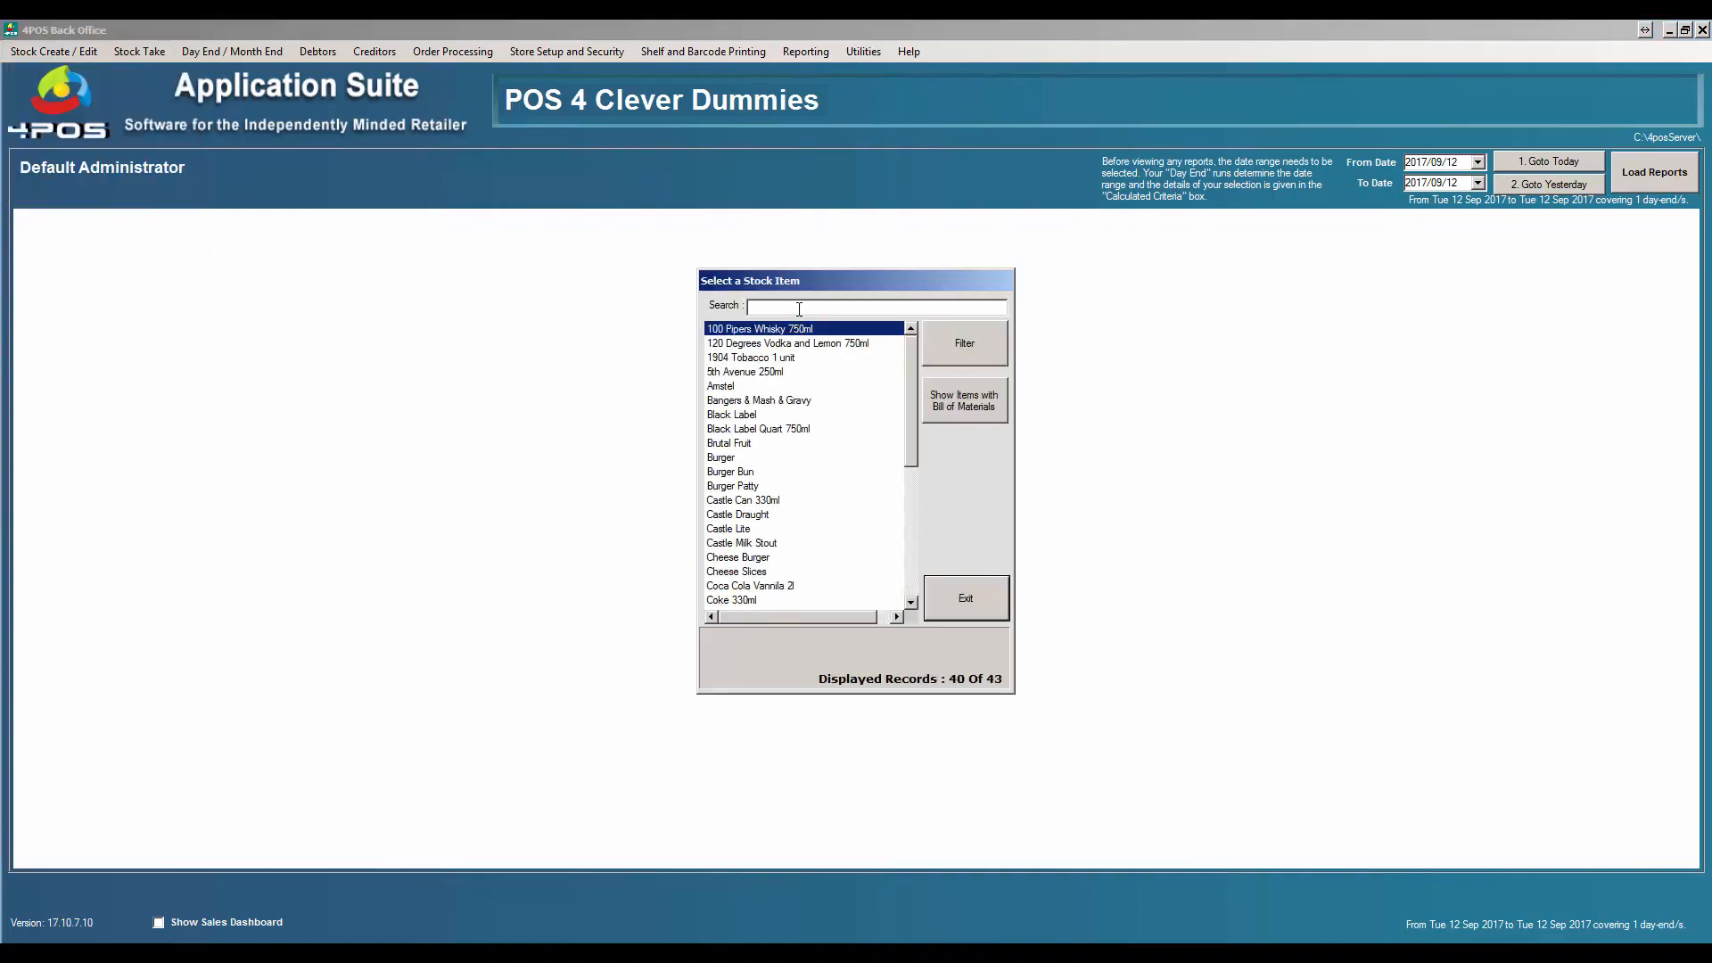
pyautogui.write('tv')
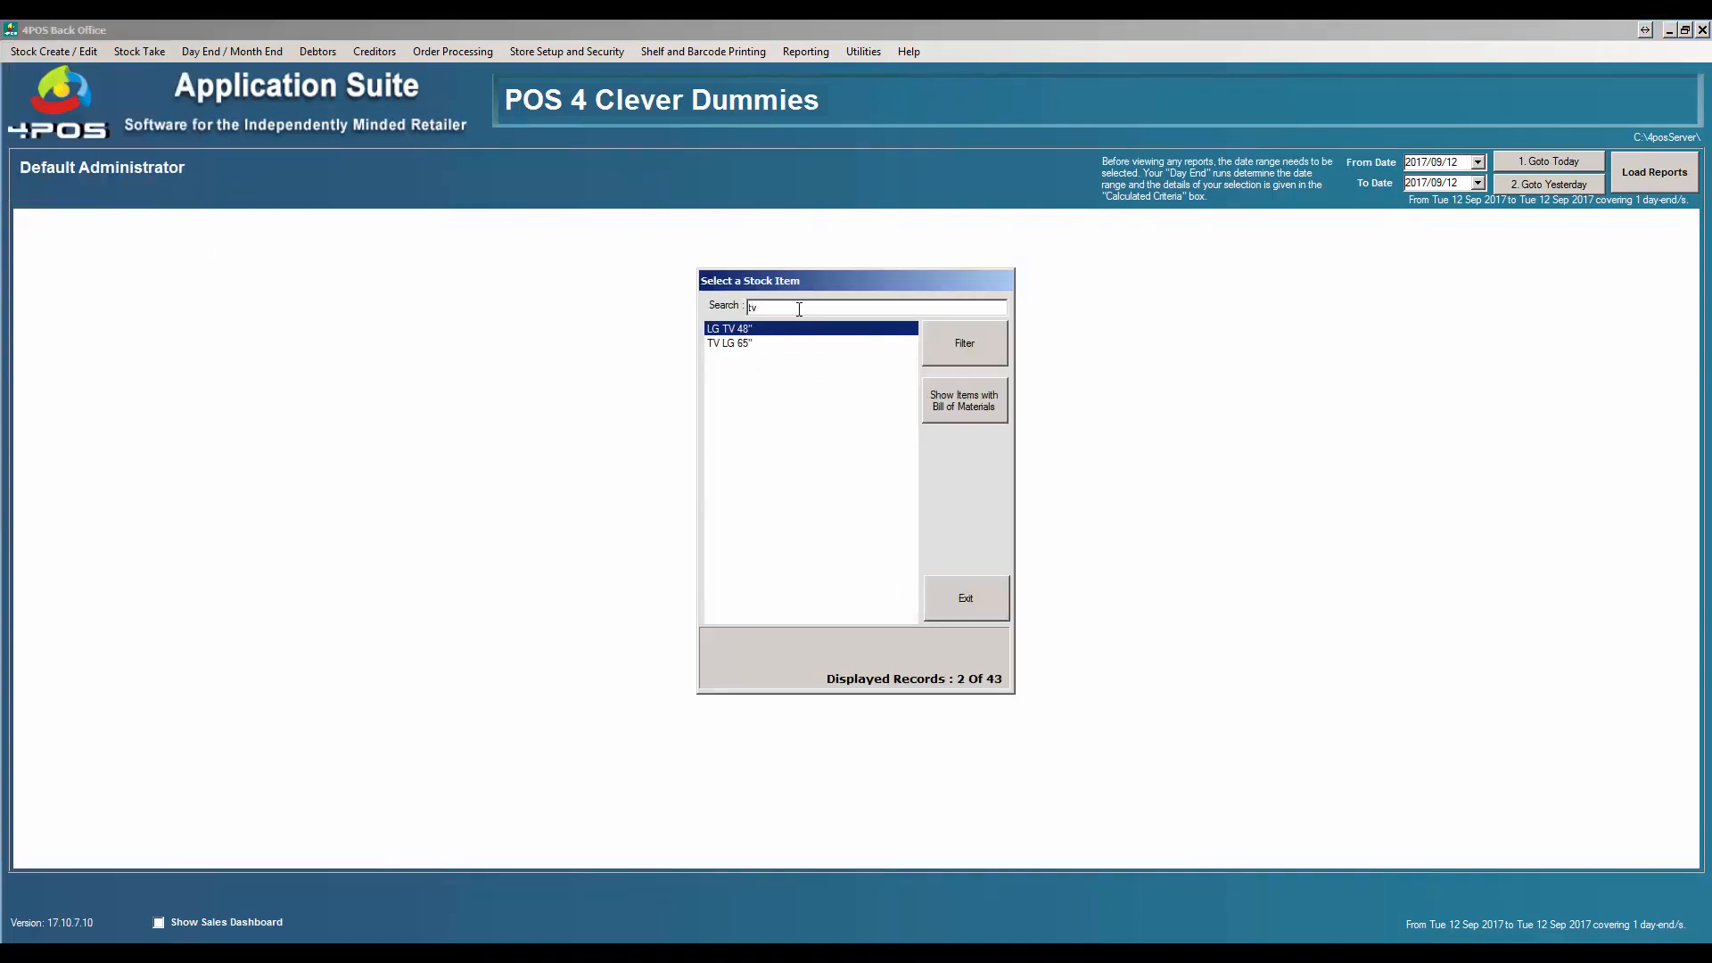
pyautogui.doubleClick(764, 330)
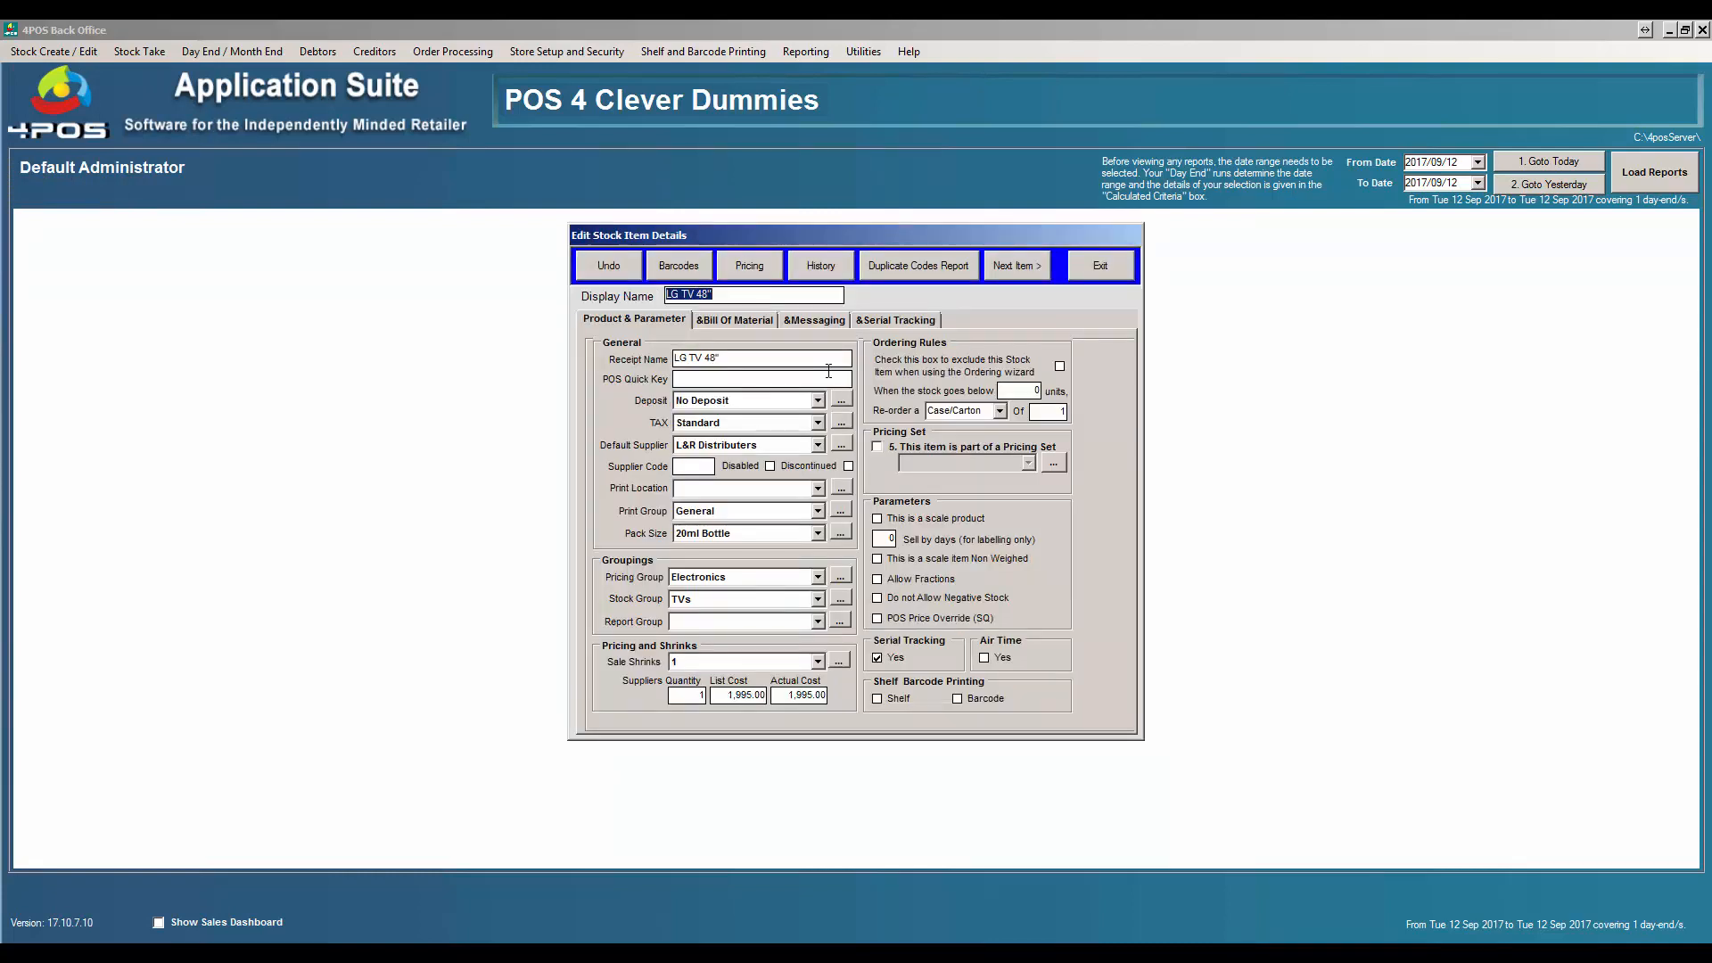
pyautogui.click(918, 321)
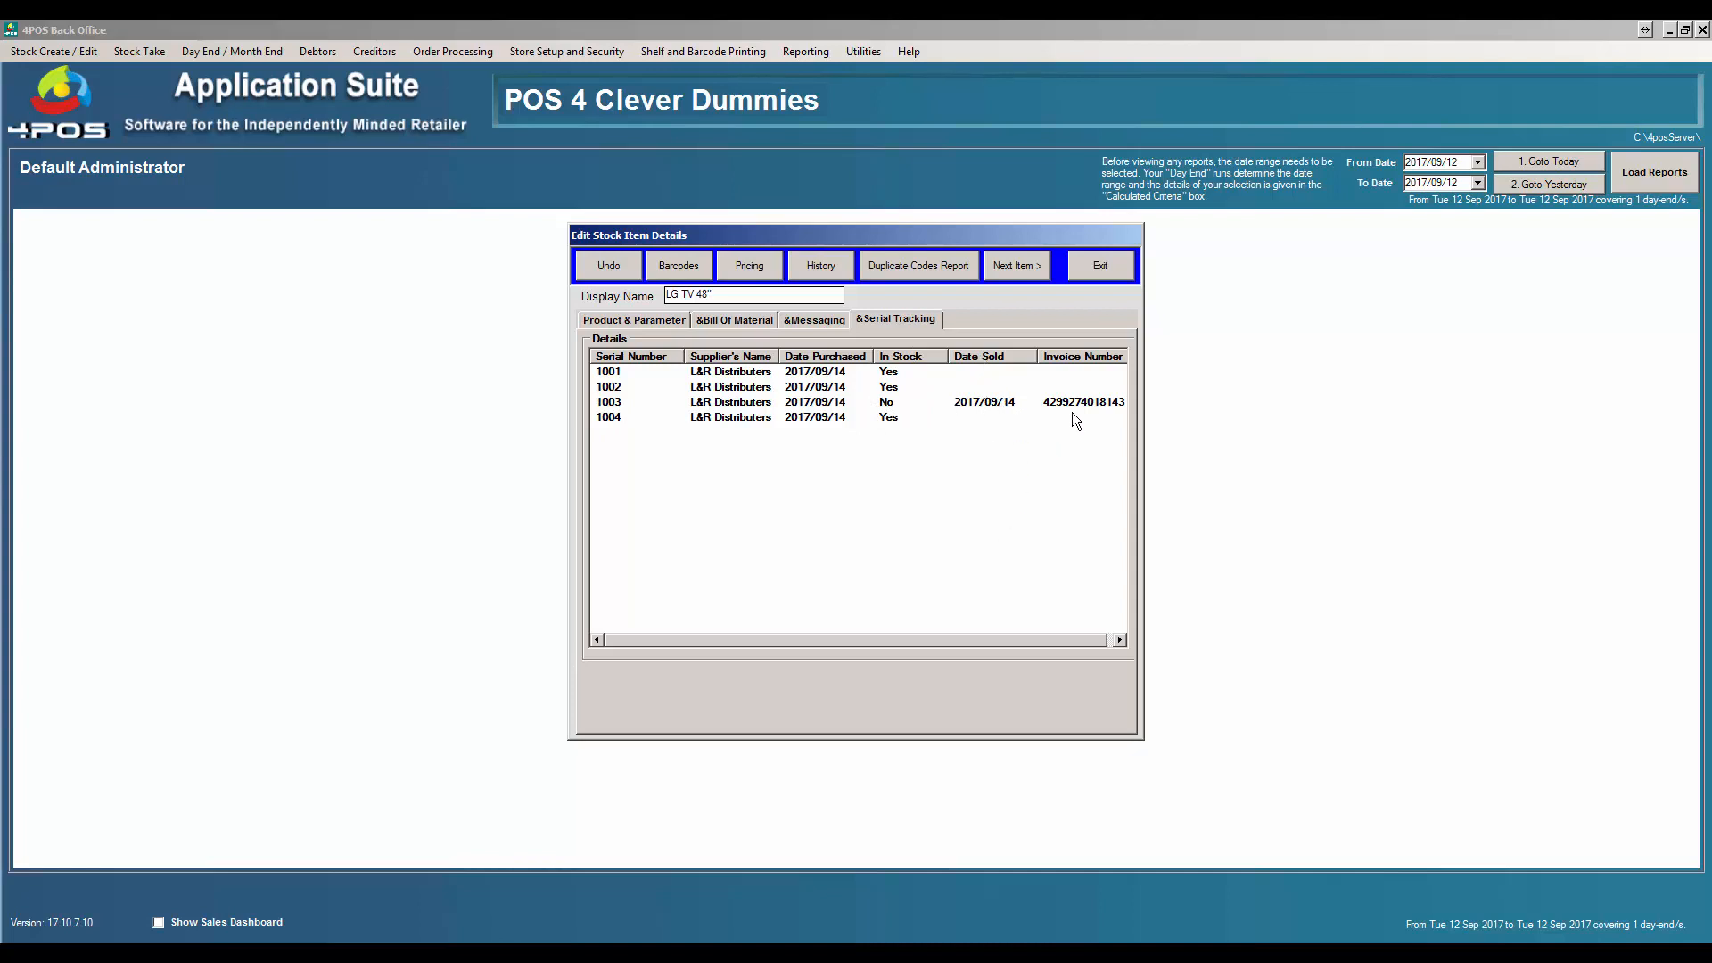
pyautogui.moveTo(1003, 637); pyautogui.dragTo(1052, 639)
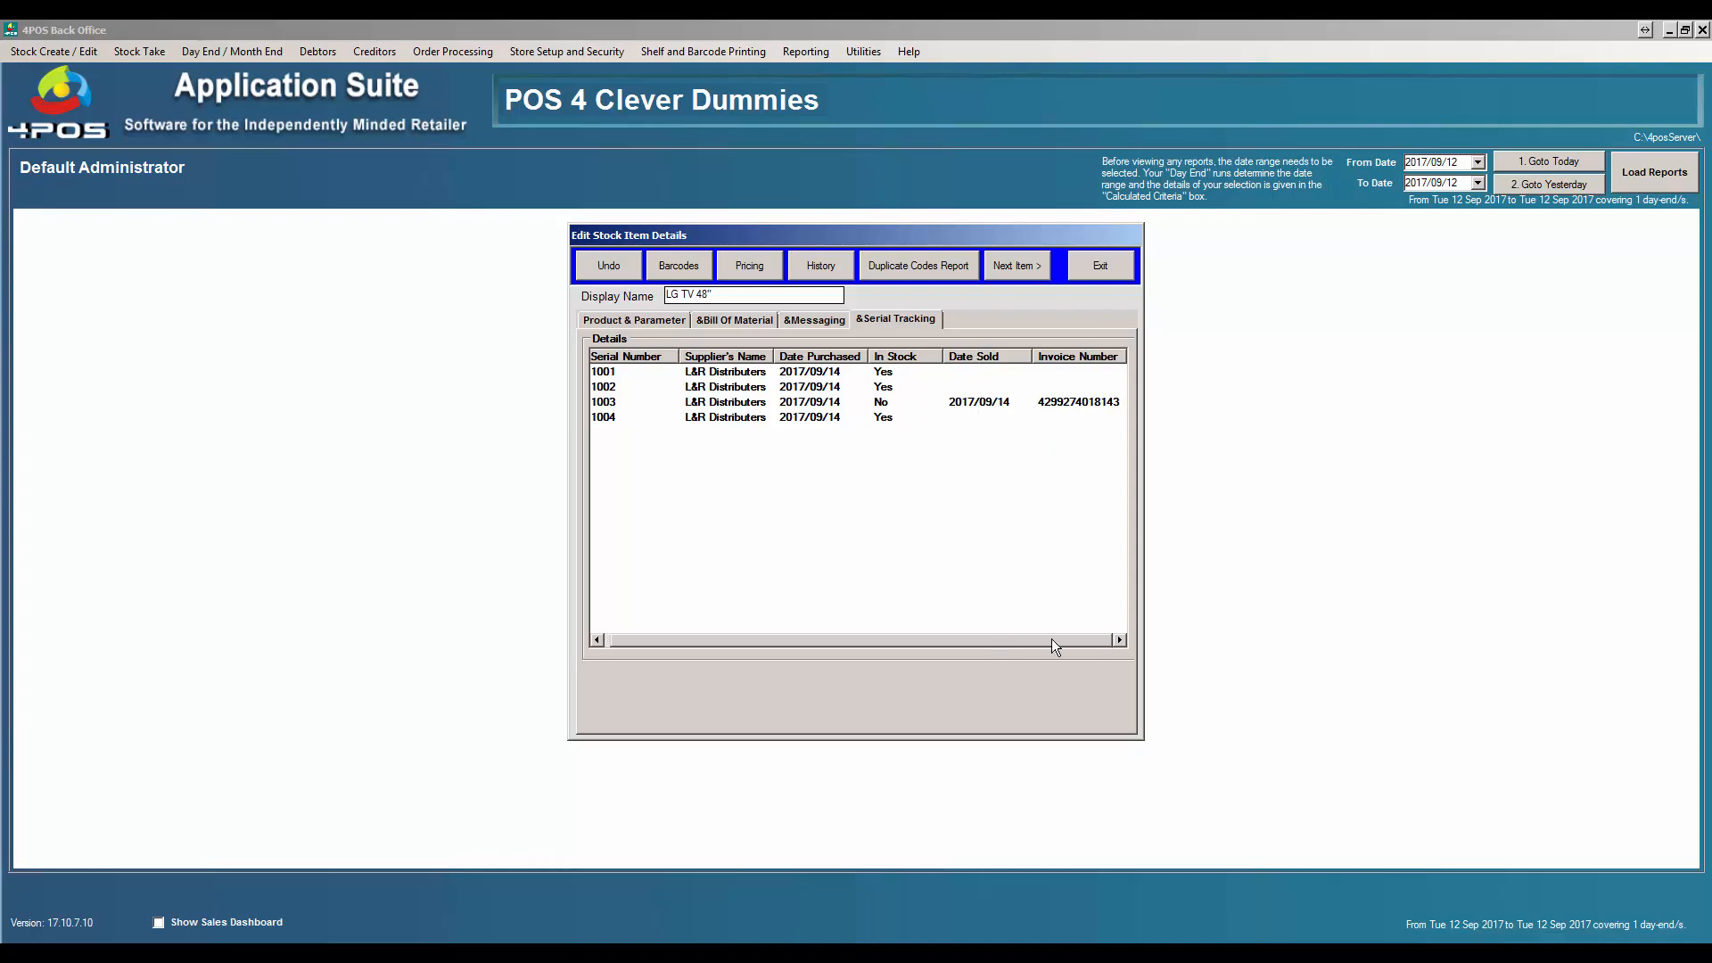